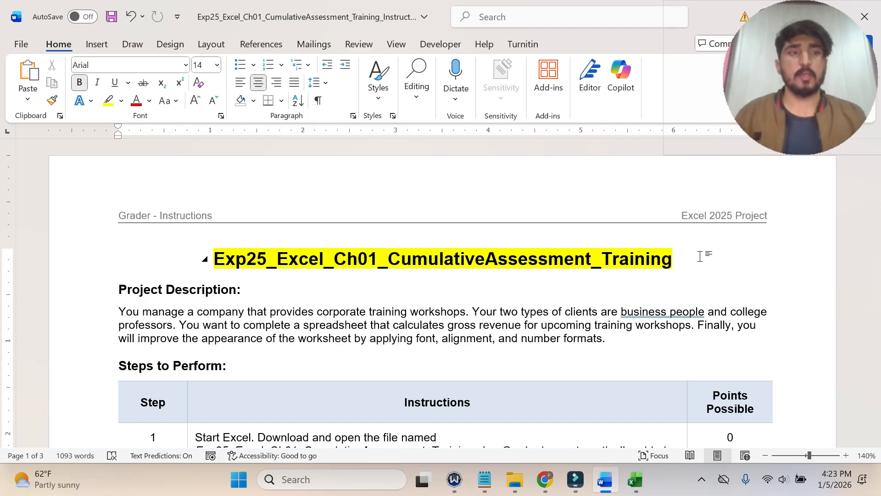
# Highlight the "Instructions" column heading of the Steps to Perform table in yellow.
pyautogui.click(699, 256)
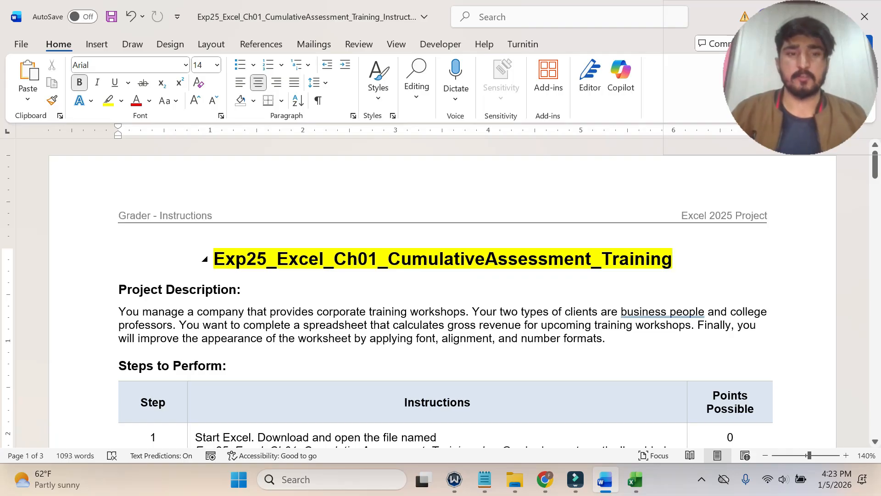
pyautogui.scroll(-10, 876, 221)
pyautogui.moveTo(875, 220); pyautogui.dragTo(878, 186)
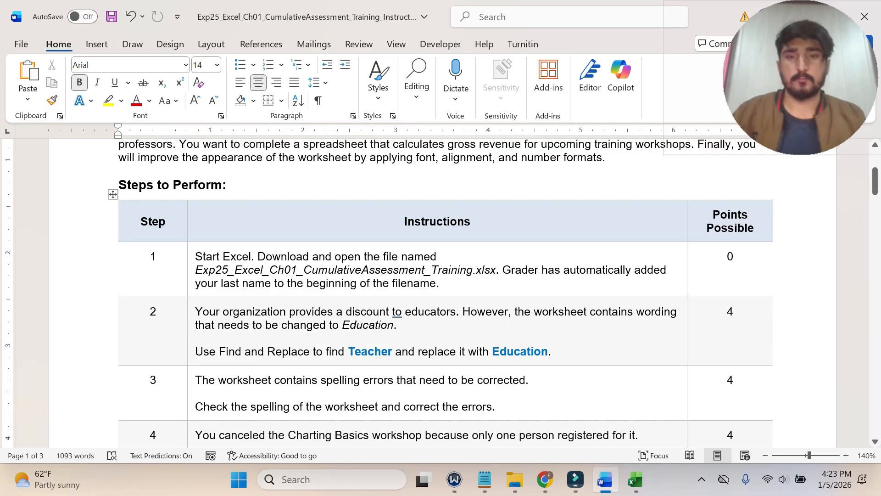
pyautogui.moveTo(471, 222); pyautogui.dragTo(407, 222)
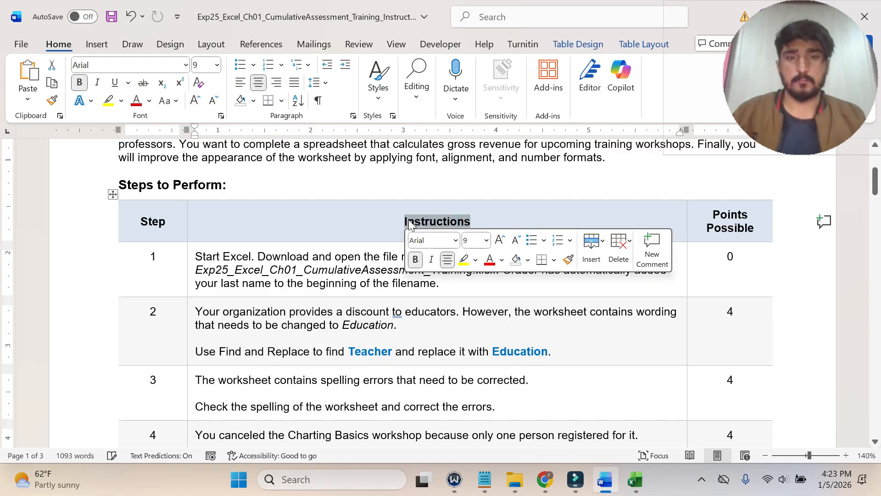
pyautogui.click(465, 260)
pyautogui.click(160, 289)
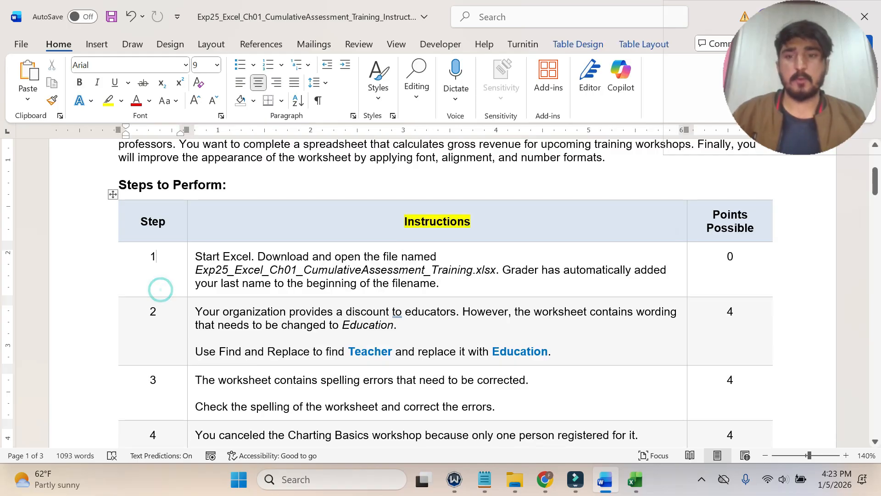
# Highlight the whole step 1 instruction text in yellow.
pyautogui.click(189, 256)
pyautogui.click(251, 232)
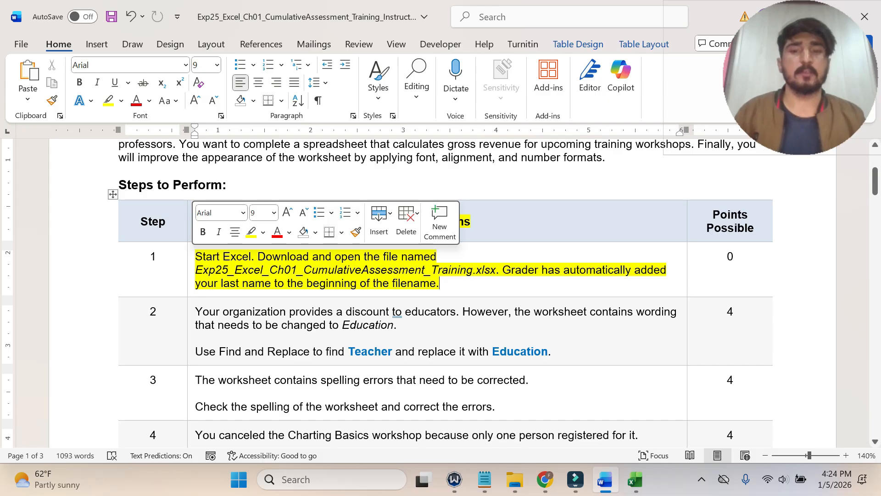
pyautogui.click(460, 287)
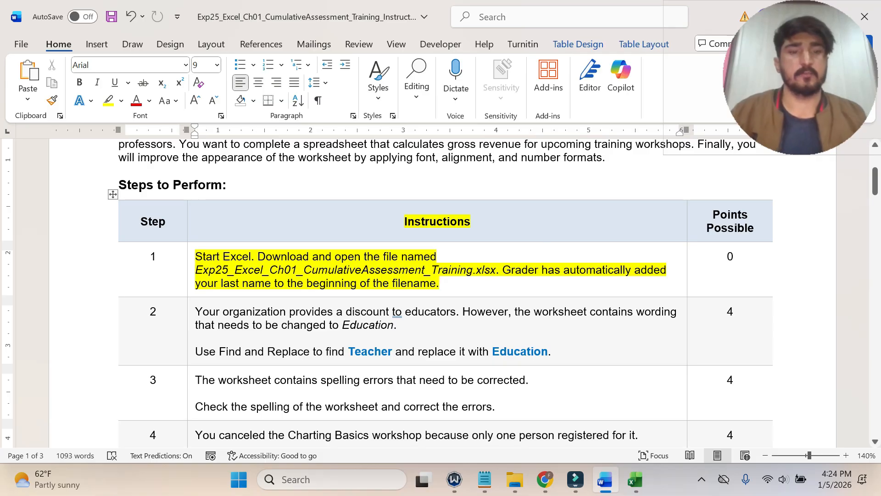
# Switch to the Excel workbook, view Sheet2 and Sheet1, and return to the Word instructions.
pyautogui.click(635, 479)
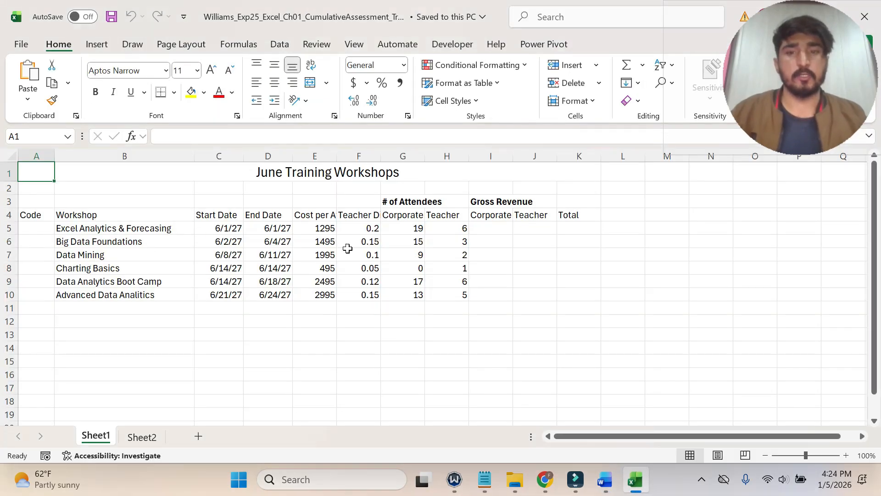
pyautogui.click(142, 437)
pyautogui.click(95, 436)
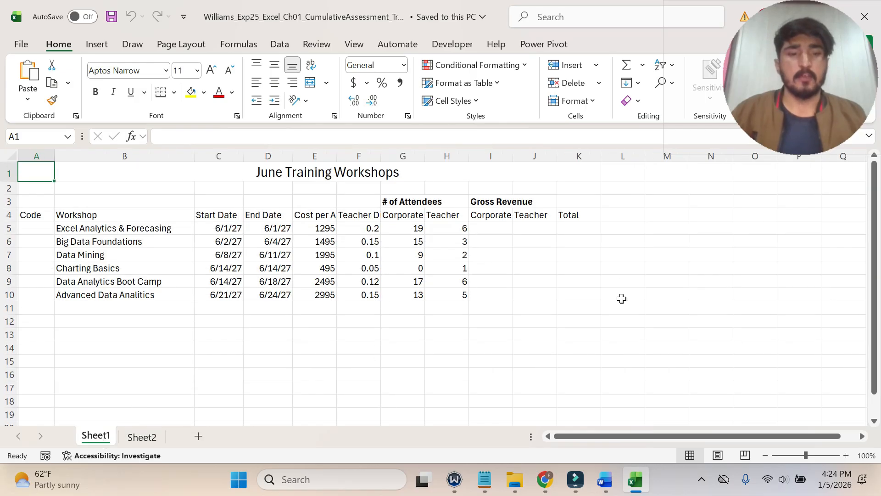
pyautogui.click(605, 479)
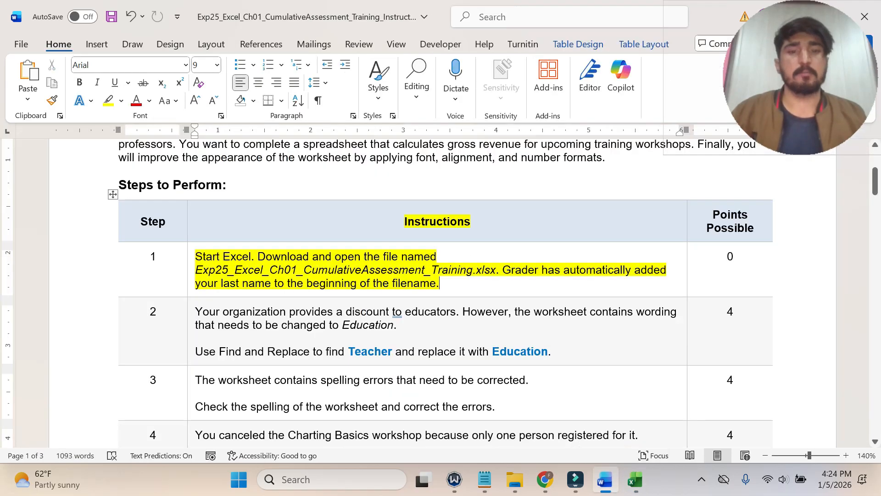
# Undo the step 1 highlight and highlight step 2's Find and Replace sentence in yellow.
pyautogui.hotkey('ctrl', 'z')
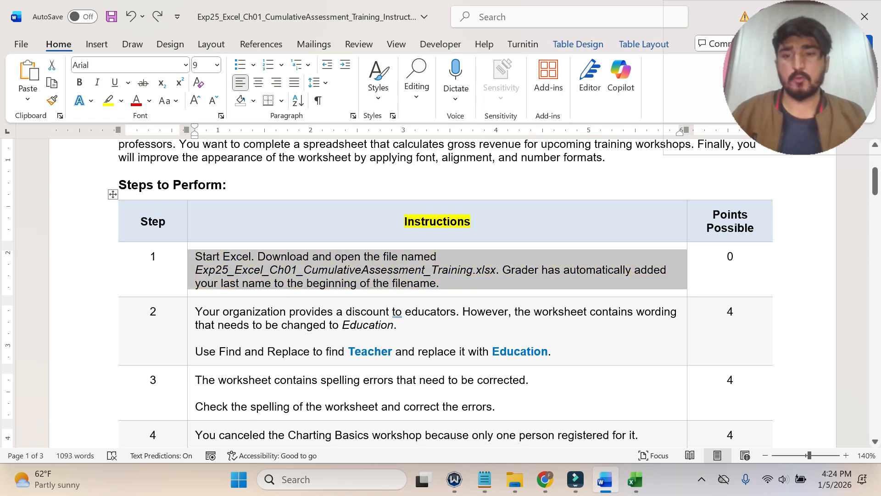
pyautogui.moveTo(194, 312); pyautogui.dragTo(394, 323)
pyautogui.doubleClick(462, 313)
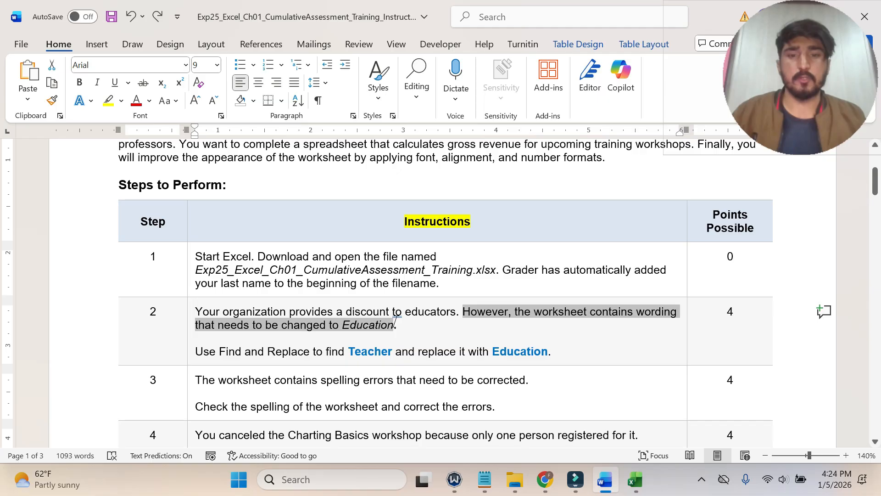
pyautogui.click(199, 351)
pyautogui.moveTo(199, 351); pyautogui.dragTo(551, 351)
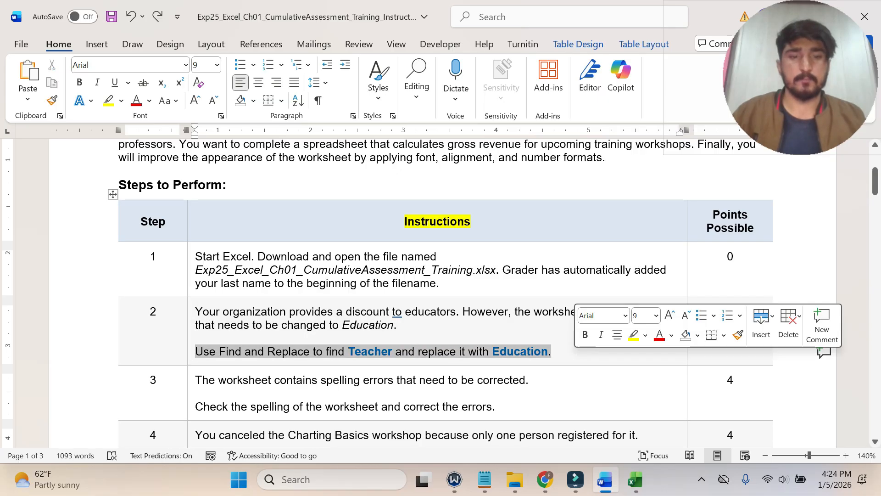
pyautogui.click(633, 334)
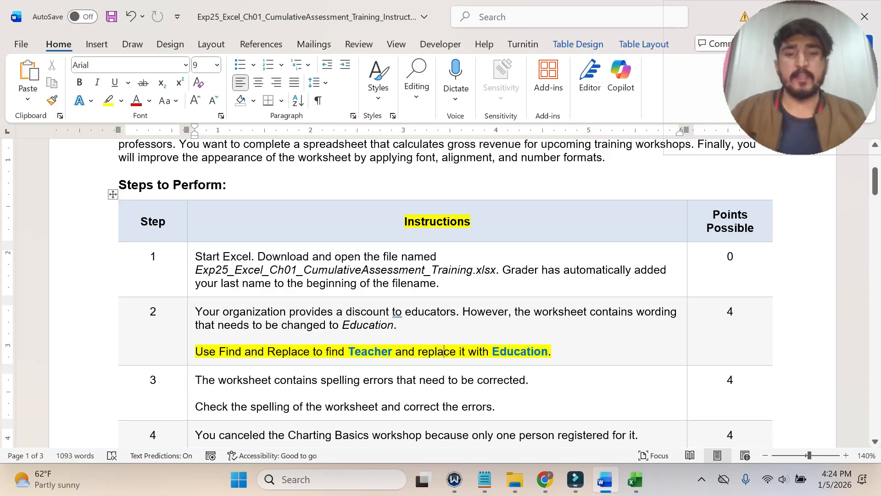
# Switch to the Excel workbook and start a find on Sheet1 with "Teacher" as the search text.
pyautogui.moveTo(393, 351); pyautogui.dragTo(348, 350)
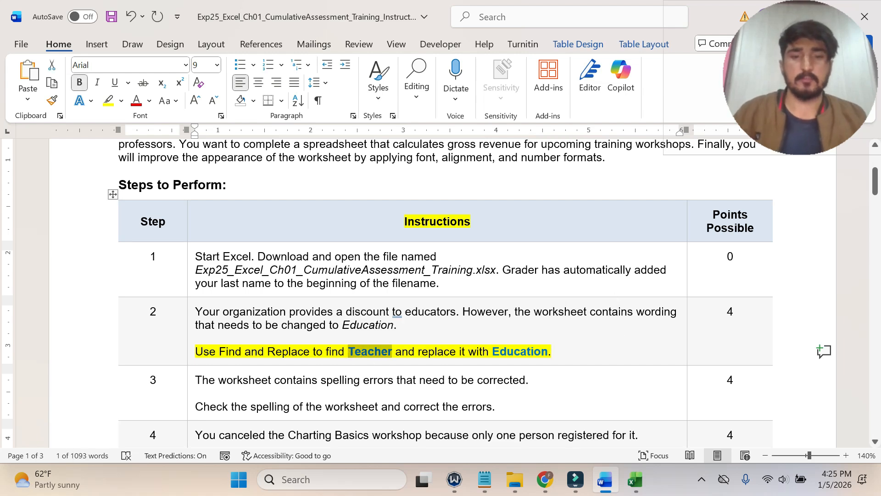
pyautogui.click(636, 479)
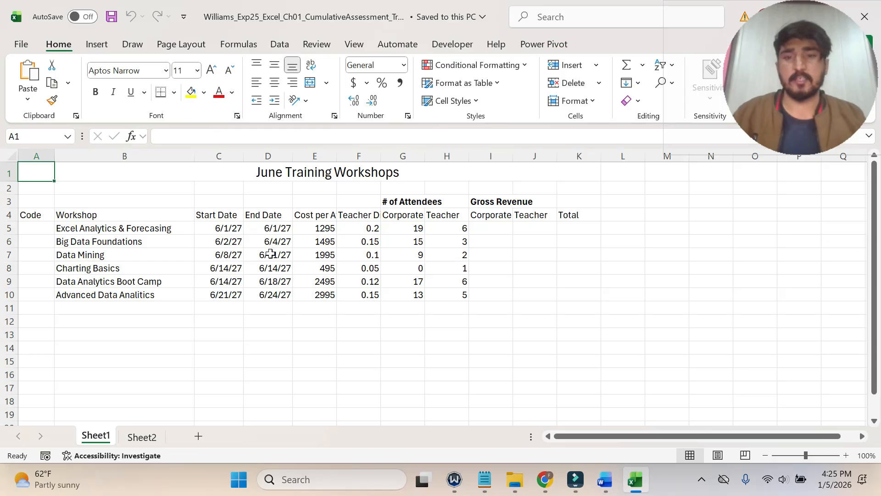
pyautogui.click(219, 266)
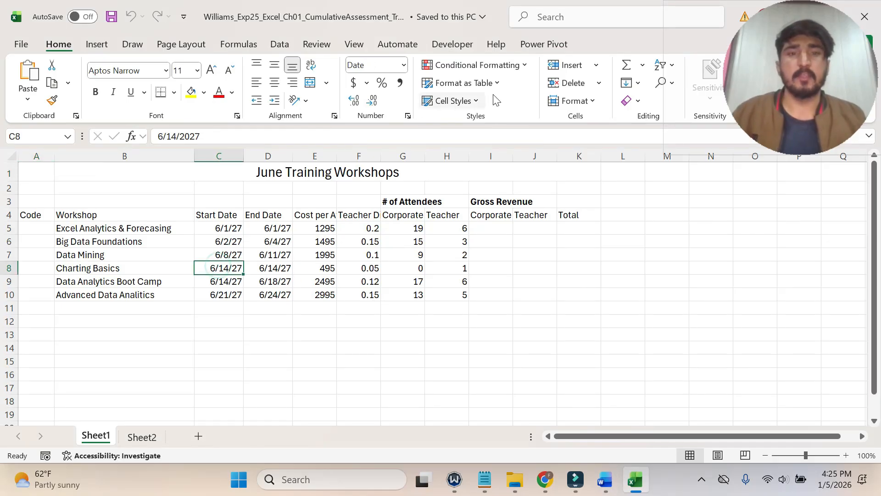
pyautogui.click(662, 83)
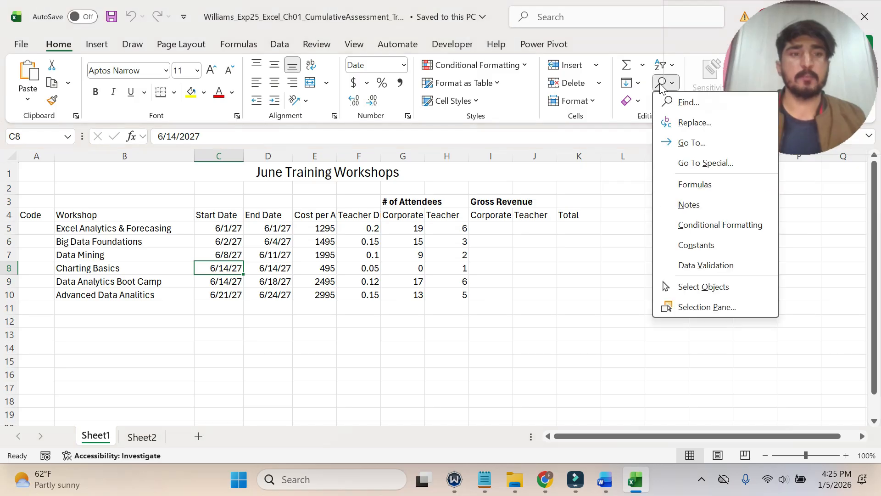
pyautogui.click(689, 102)
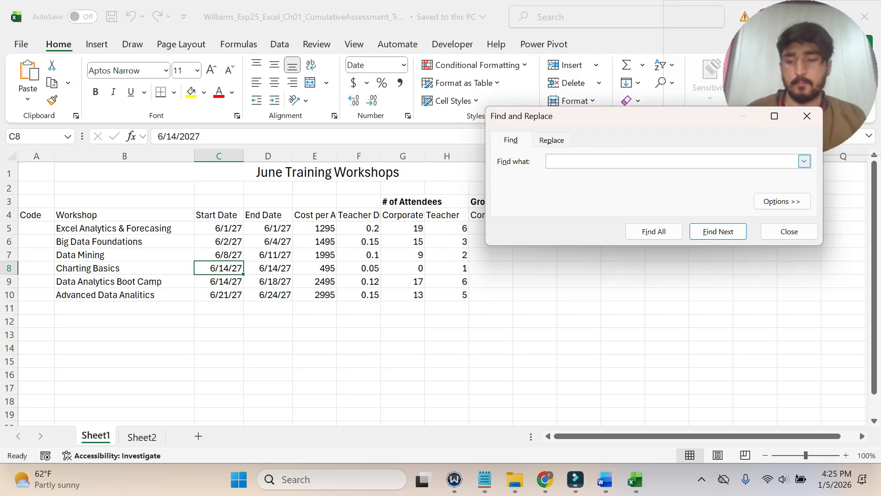
pyautogui.write('Teacher')
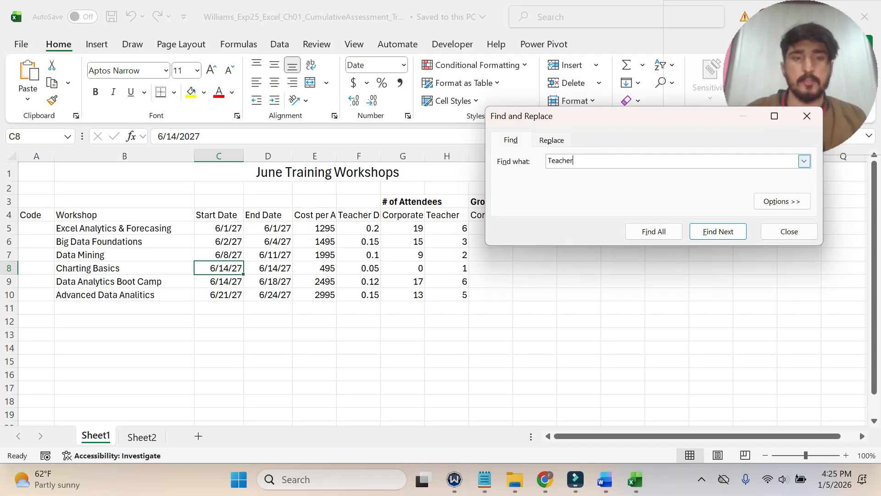
# Check the replacement word in the Word instructions, then in Excel replace all occurrences of "Teacher" with "Education".
pyautogui.hotkey('alt', 'Tab')
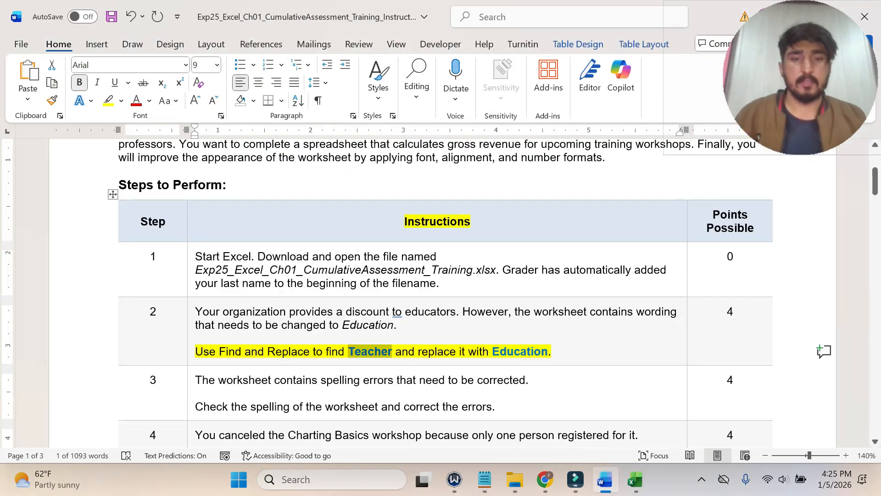
pyautogui.moveTo(549, 351); pyautogui.dragTo(500, 352)
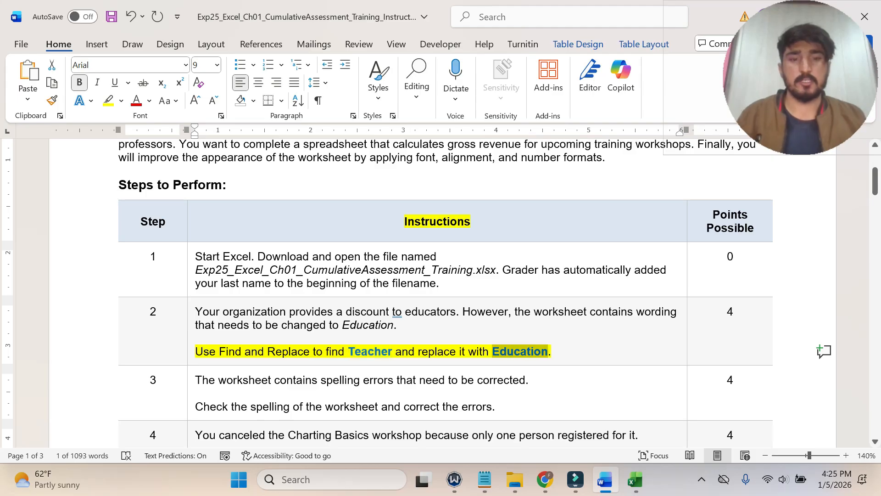
pyautogui.click(641, 474)
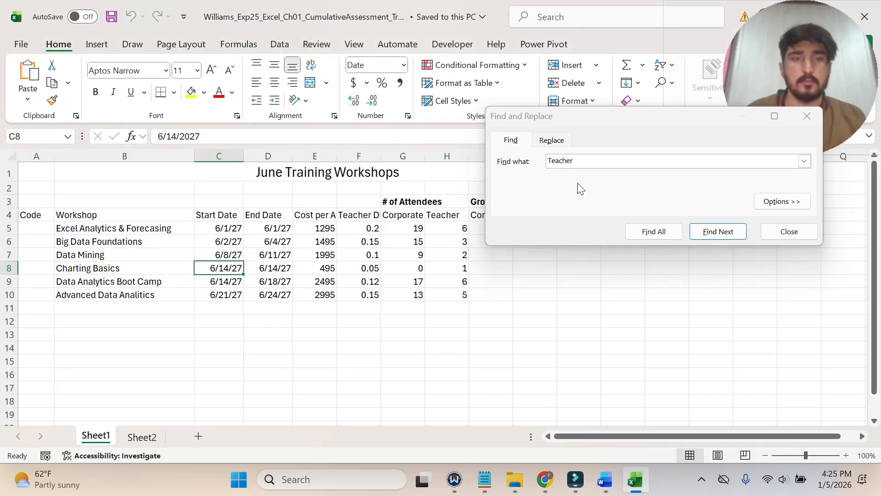
pyautogui.click(560, 144)
pyautogui.write('Education')
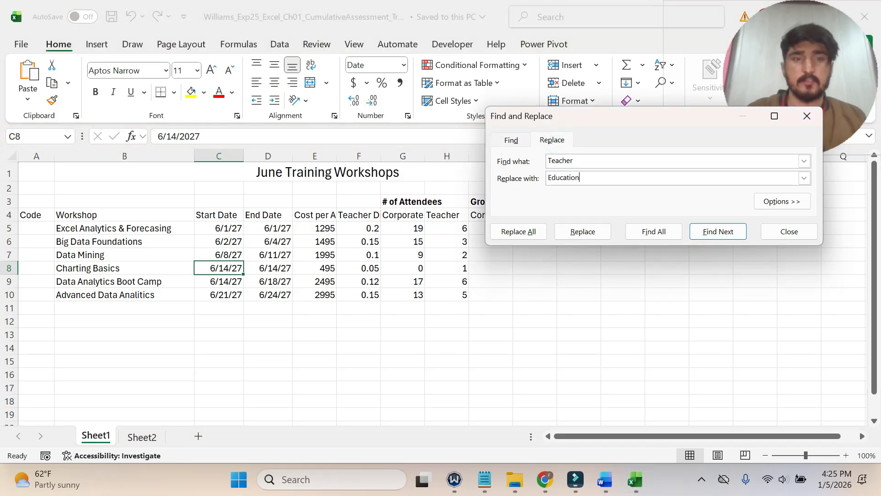
pyautogui.click(532, 237)
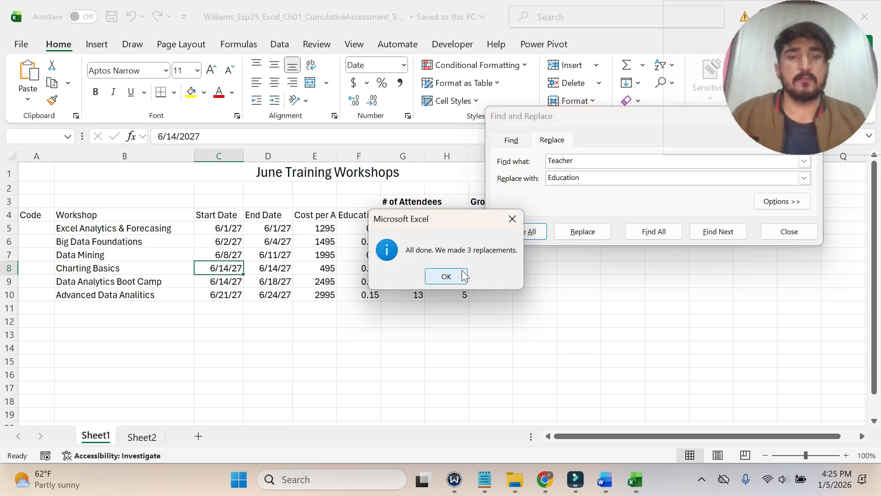
pyautogui.click(449, 277)
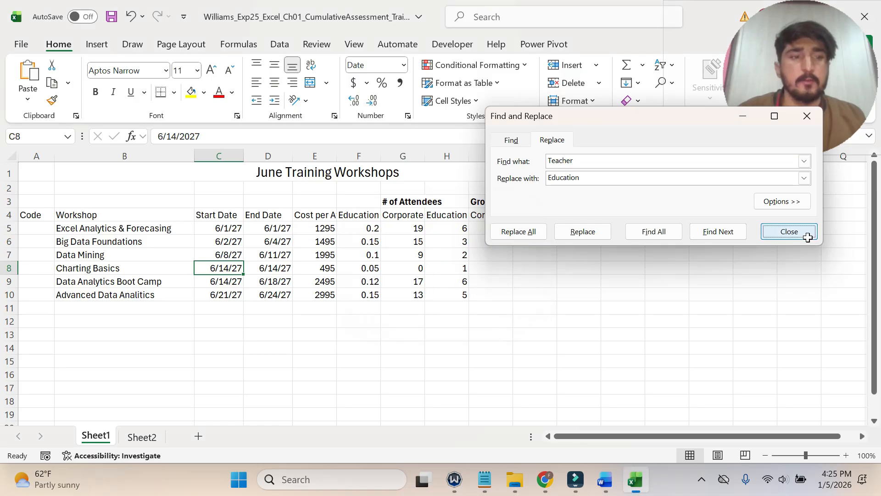
pyautogui.click(806, 234)
# In the Word instructions, undo the step 2 highlight and highlight step 3's spelling-check sentence in yellow.
pyautogui.click(605, 480)
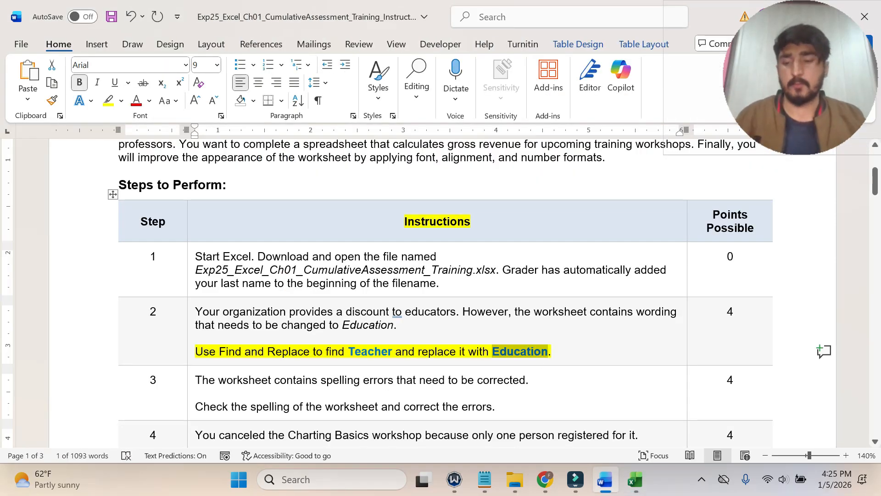
pyautogui.hotkey('ctrl', 'z')
pyautogui.scroll(-3, 441, 294)
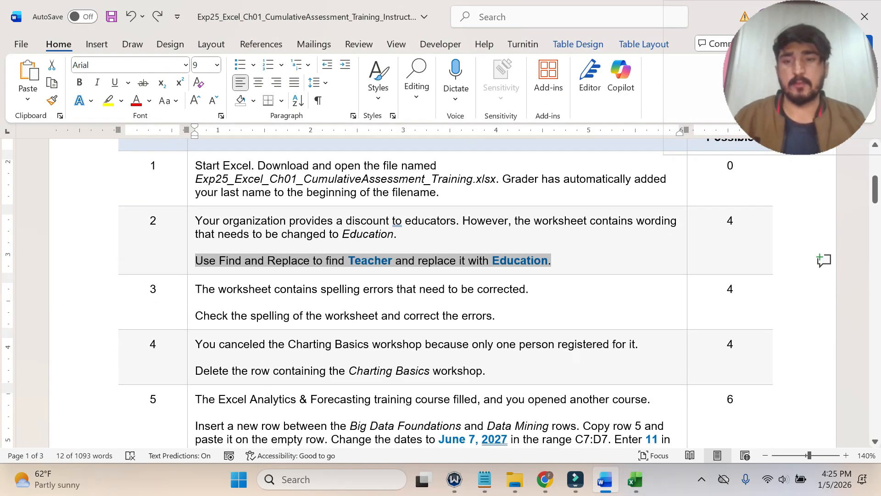
pyautogui.moveTo(195, 289); pyautogui.dragTo(527, 288)
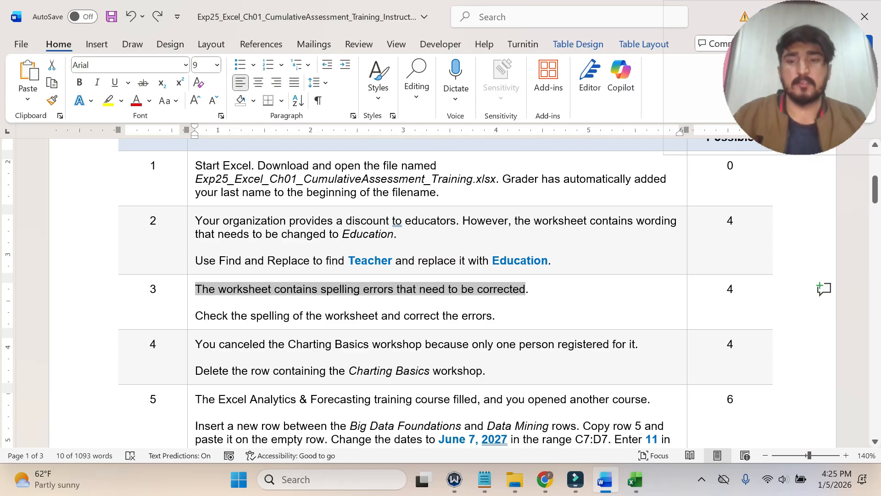
pyautogui.moveTo(195, 316); pyautogui.dragTo(496, 316)
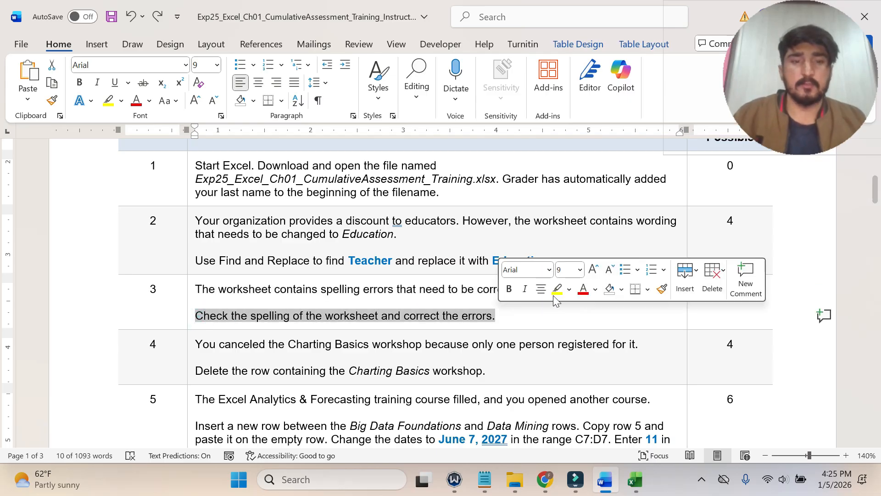
pyautogui.click(558, 289)
pyautogui.click(387, 315)
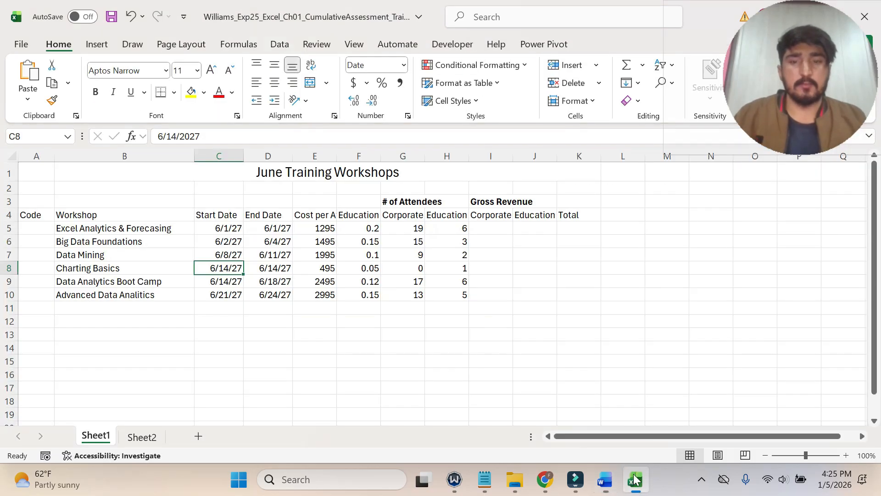
# In the Excel workbook, spell-check Sheet1, changing all occurrences of "Analitics" to "Analytics" and "Forecasing" to "Forecasting".
pyautogui.click(636, 481)
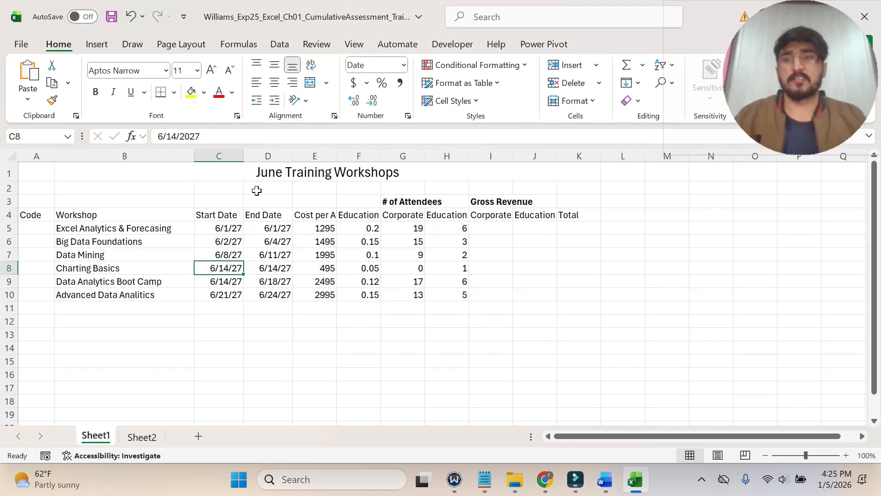
pyautogui.click(316, 44)
pyautogui.click(32, 87)
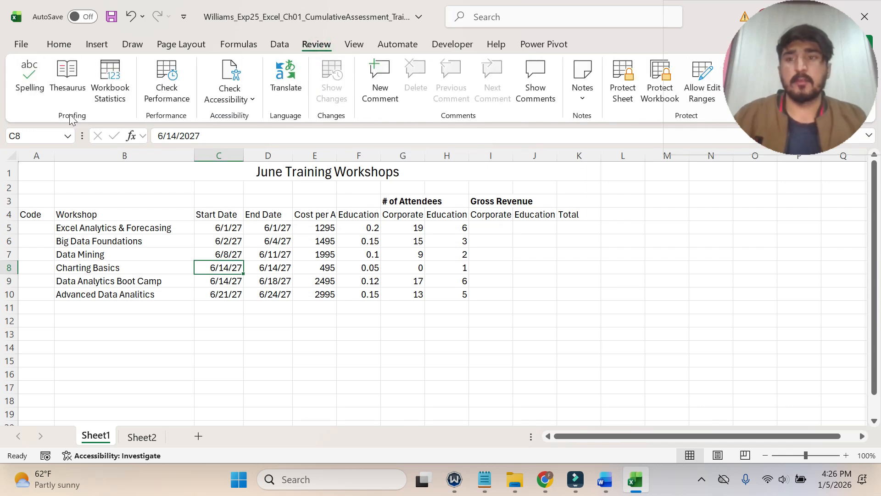
pyautogui.click(35, 87)
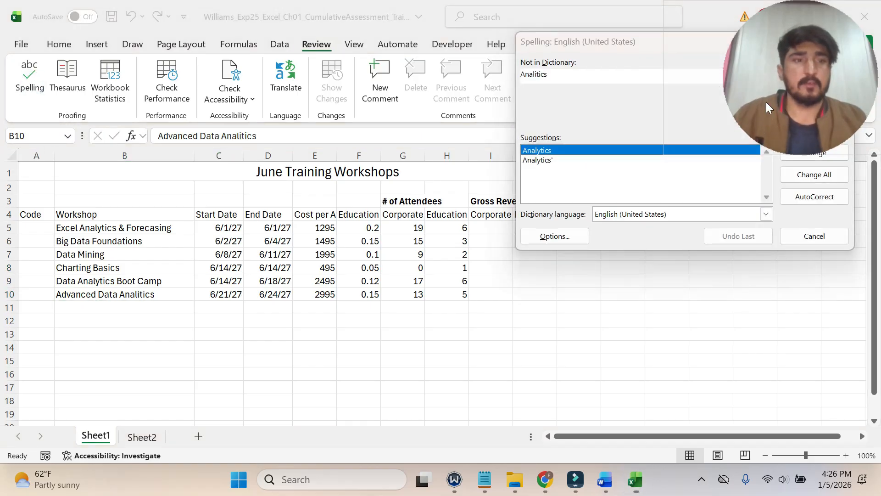
pyautogui.click(824, 177)
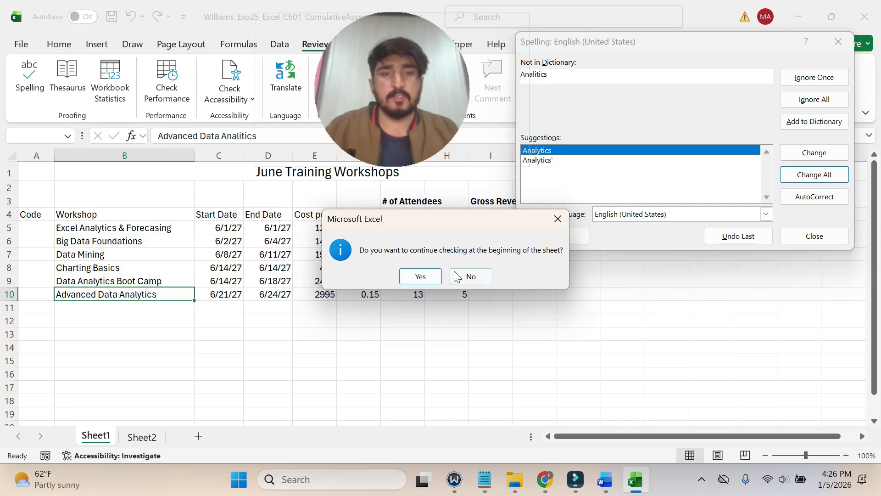
pyautogui.click(424, 281)
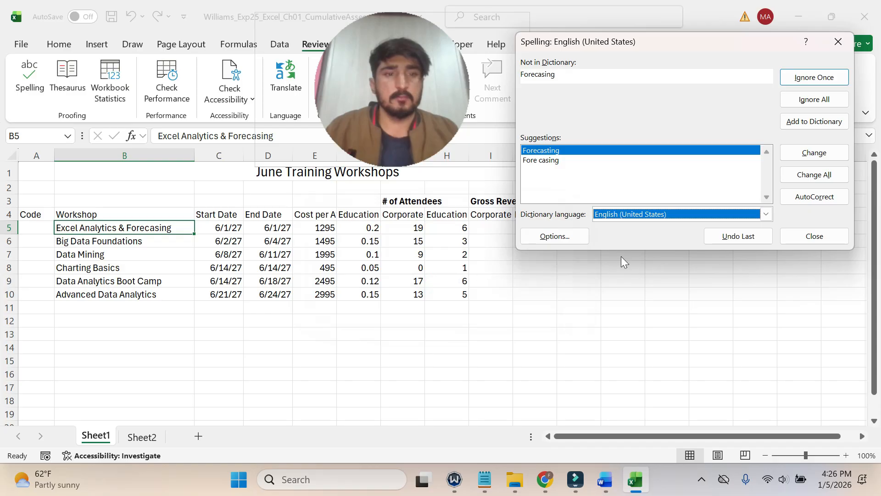
pyautogui.click(804, 179)
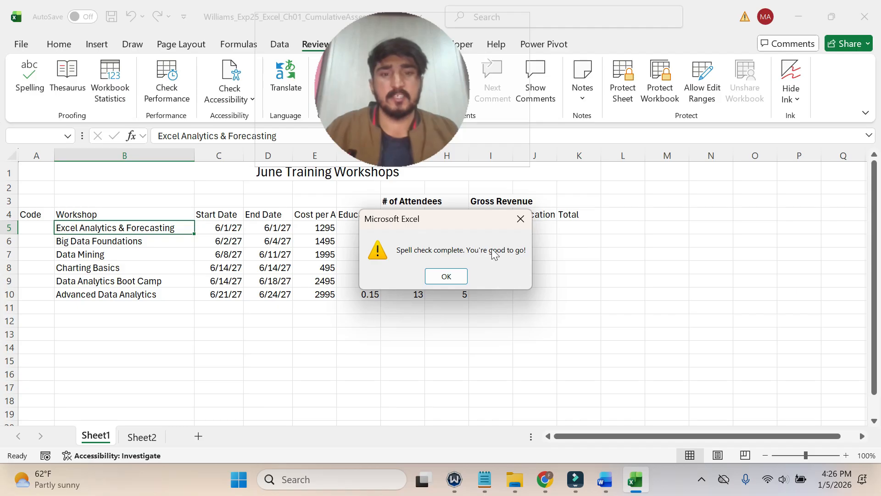
pyautogui.click(456, 275)
pyautogui.moveTo(421, 185); pyautogui.dragTo(808, 147)
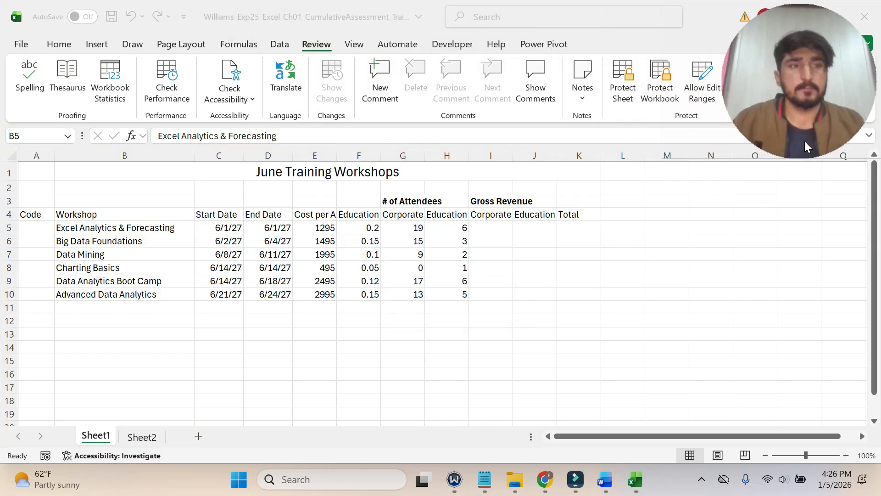
# In the Word instructions, undo the step 3 highlight and highlight step 4's row-deletion sentence in yellow.
pyautogui.click(605, 479)
pyautogui.tripleClick(388, 315)
pyautogui.scroll(-3, 388, 317)
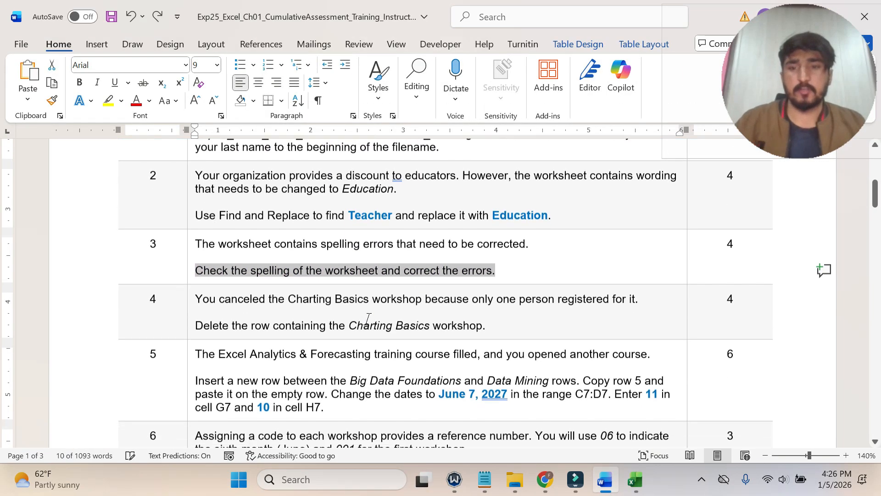
pyautogui.tripleClick(196, 207)
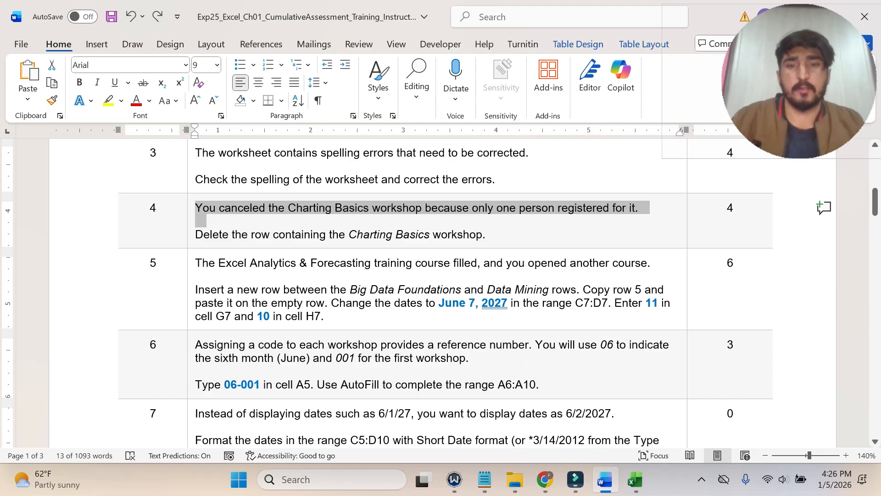
pyautogui.moveTo(196, 235); pyautogui.dragTo(486, 235)
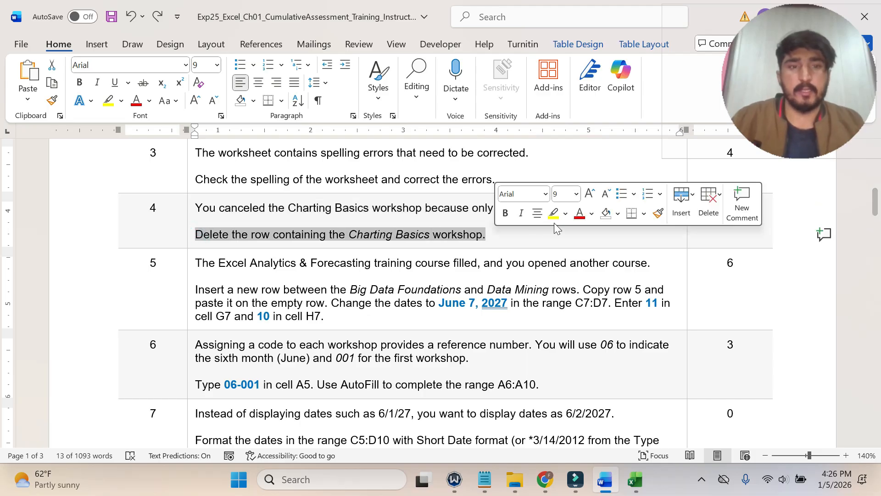
pyautogui.click(553, 213)
pyautogui.click(486, 235)
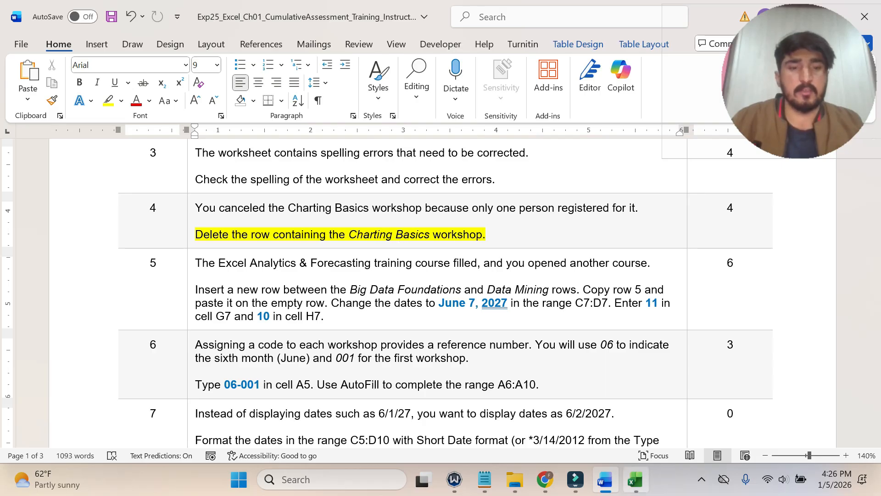
# Switch to the Excel workbook and delete the entire row 8 containing the Charting Basics workshop, rechecking the Word instruction first.
pyautogui.click(635, 479)
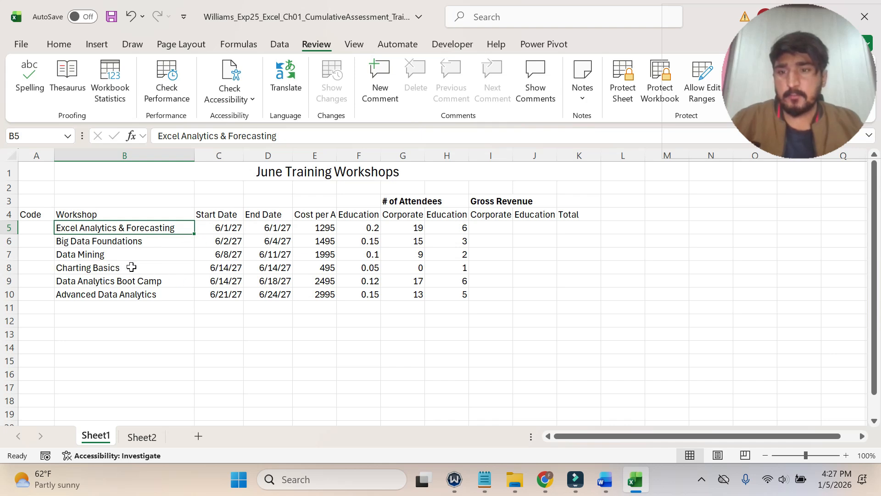
pyautogui.click(117, 267)
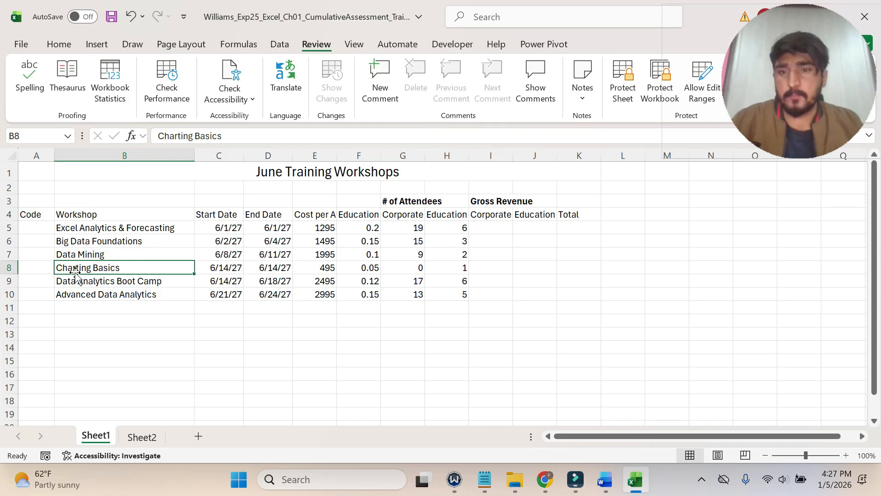
pyautogui.click(605, 480)
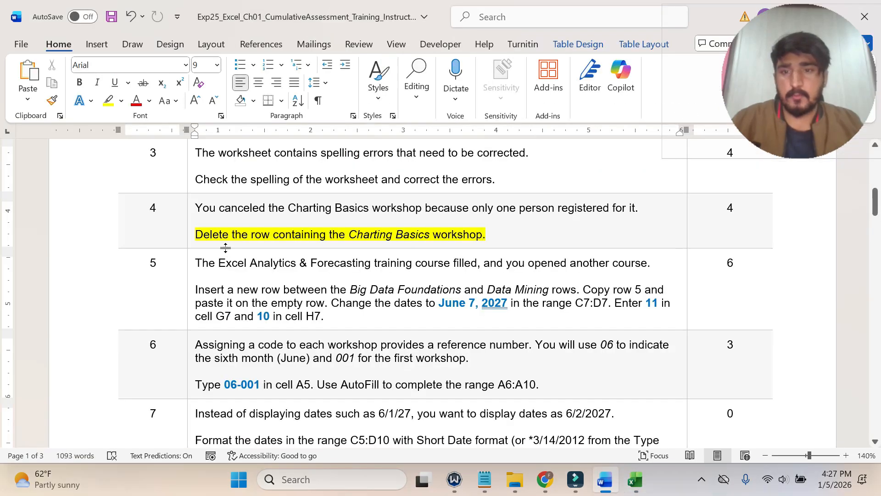
pyautogui.click(635, 479)
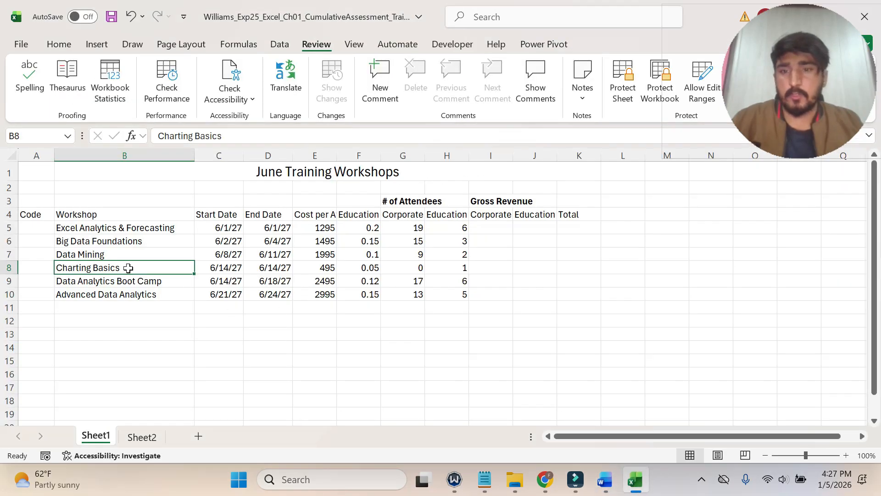
pyautogui.click(9, 268)
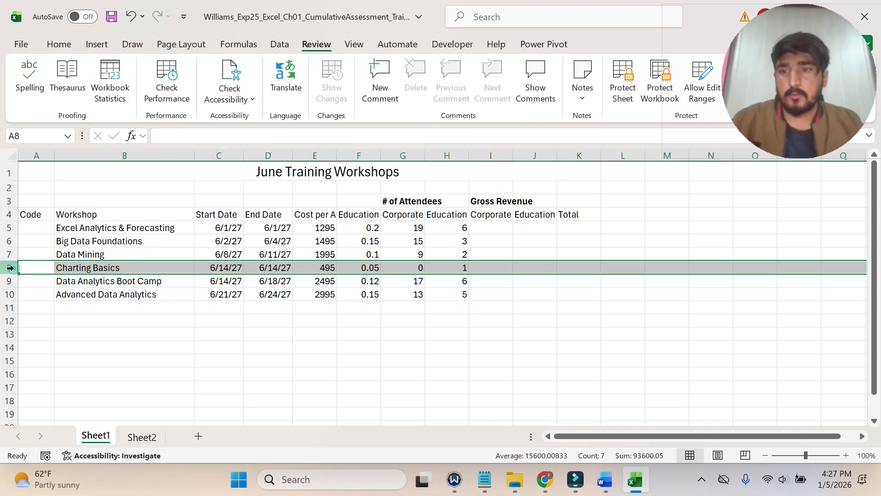
pyautogui.rightClick(8, 268)
pyautogui.rightClick(8, 269)
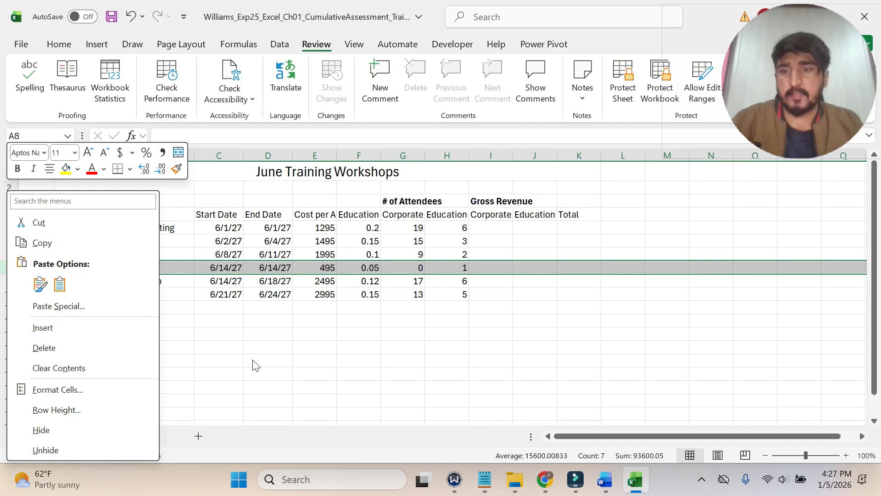
pyautogui.press('Escape')
pyautogui.rightClick(10, 268)
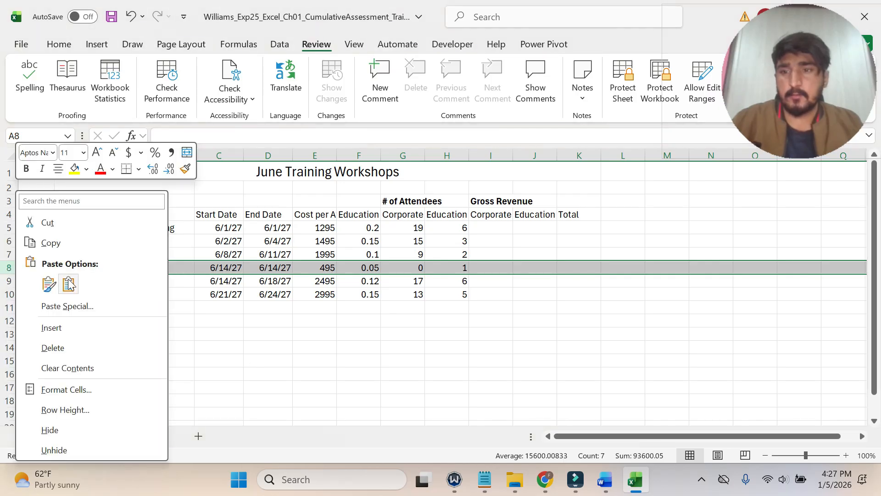
pyautogui.click(78, 346)
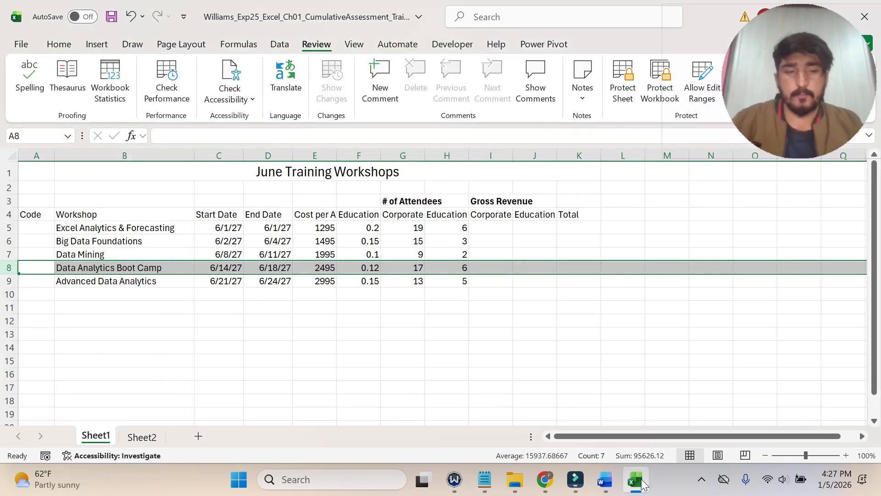
# In the Word instructions, undo the step 4 highlight and highlight step 5's paragraph about inserting and copying a row in yellow.
pyautogui.click(605, 479)
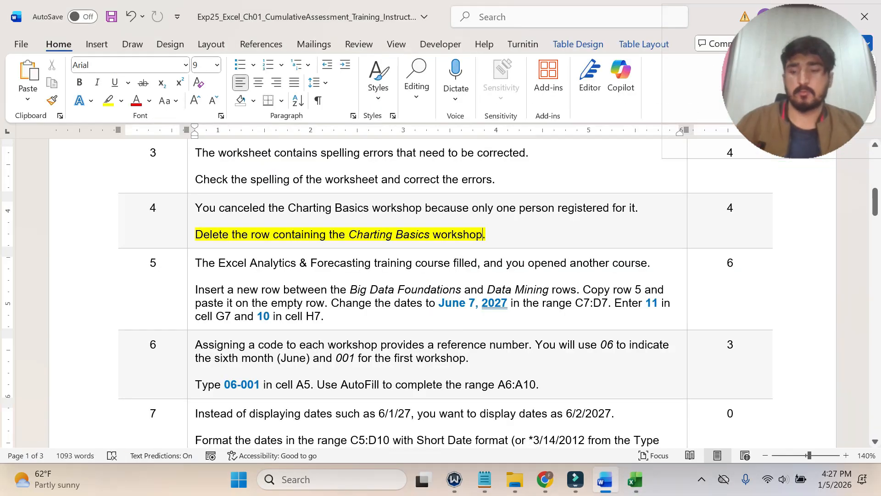
pyautogui.tripleClick(238, 235)
pyautogui.moveTo(195, 263); pyautogui.dragTo(647, 263)
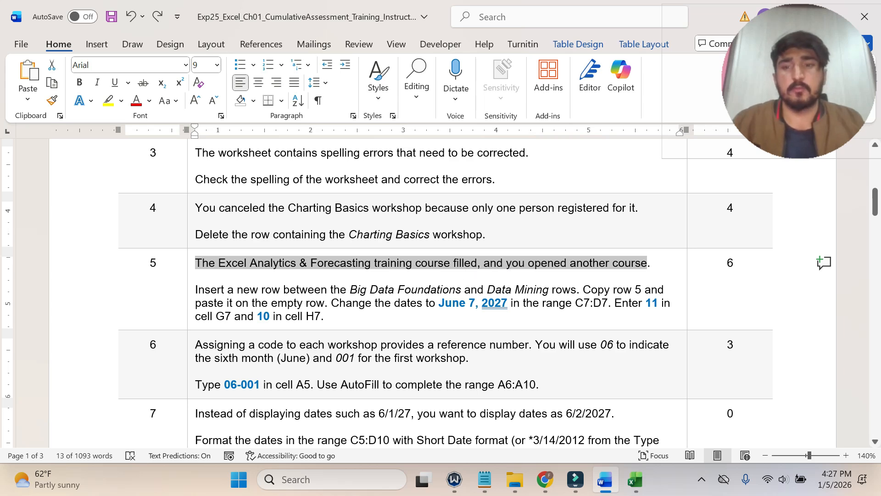
pyautogui.scroll(-2, 440, 294)
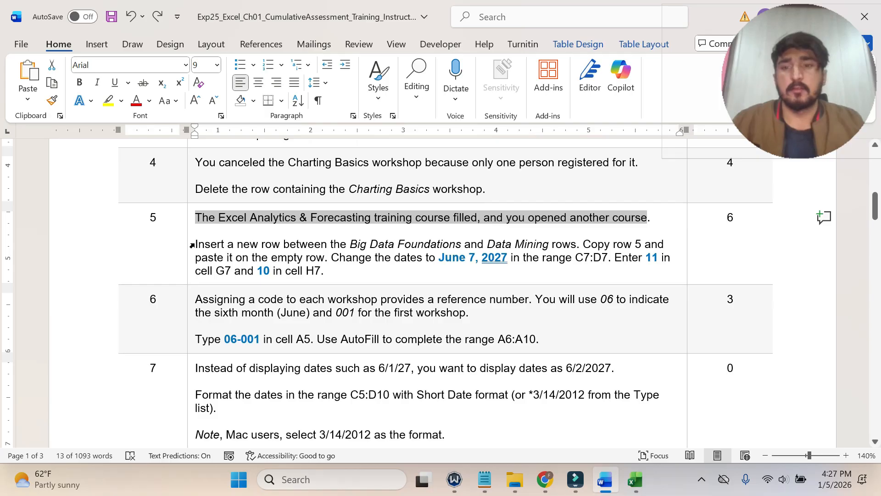
pyautogui.moveTo(327, 271); pyautogui.dragTo(197, 244)
pyautogui.click(252, 228)
pyautogui.click(238, 242)
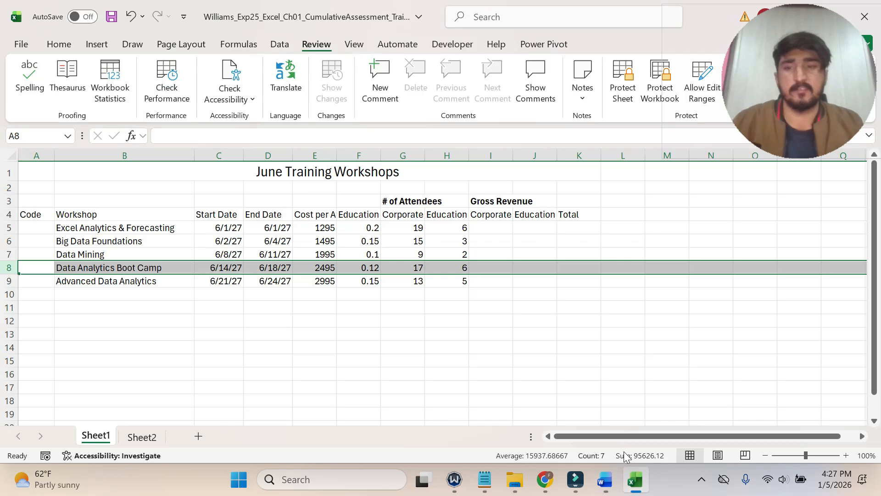
# In the Excel workbook, insert a blank row 7 between the Big Data Foundations and Data Mining rows.
pyautogui.click(634, 479)
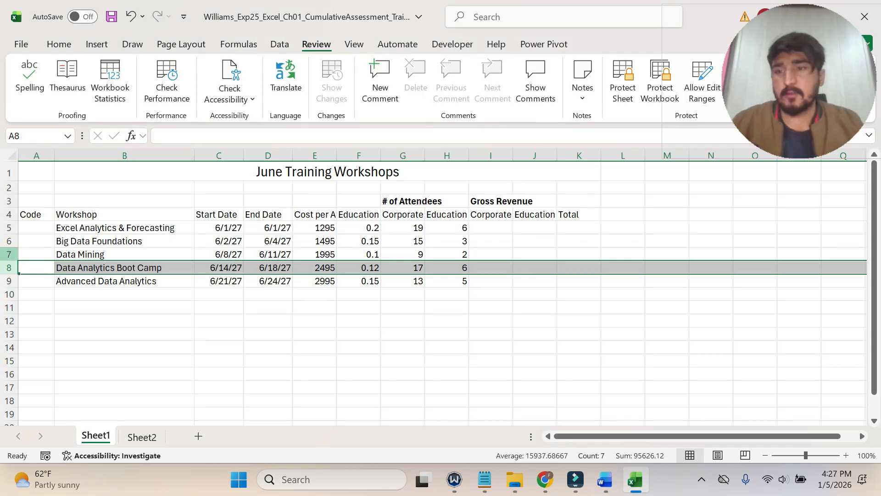
pyautogui.click(9, 255)
pyautogui.rightClick(12, 256)
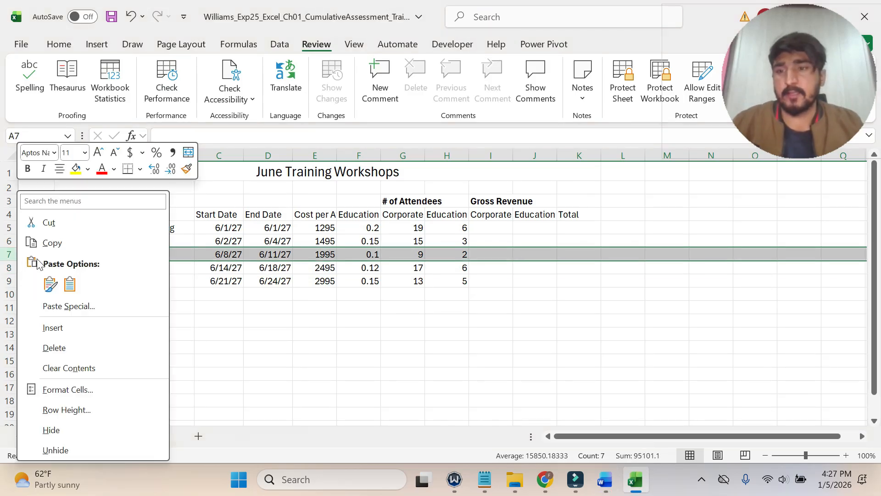
pyautogui.click(53, 328)
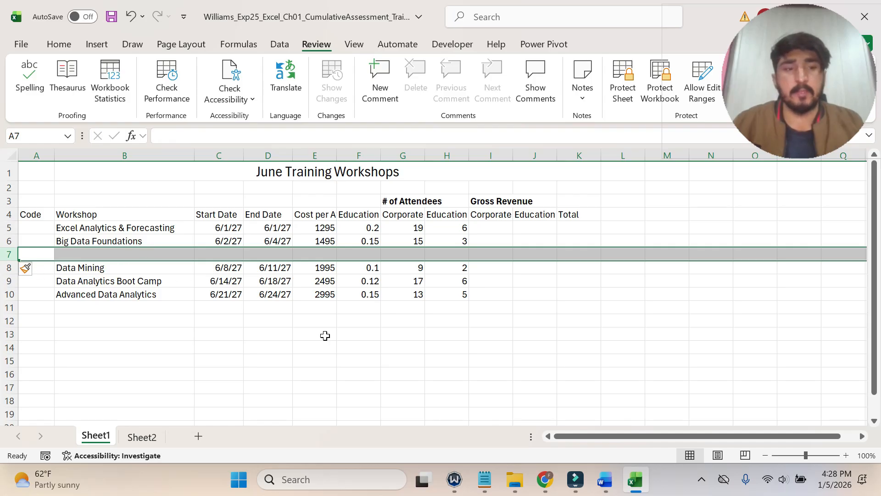
# Check step 5's copy instruction in Word, then in Excel copy row 5 and paste it into the empty row 7.
pyautogui.click(605, 479)
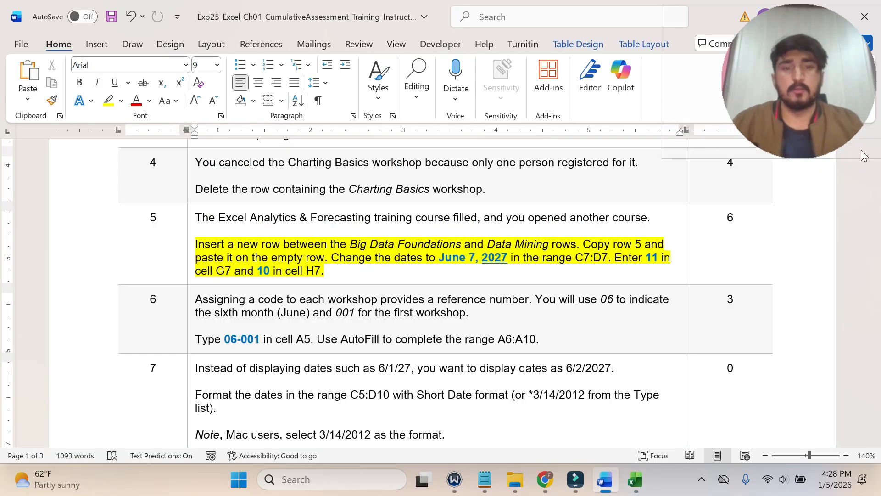
pyautogui.moveTo(591, 244); pyautogui.dragTo(328, 258)
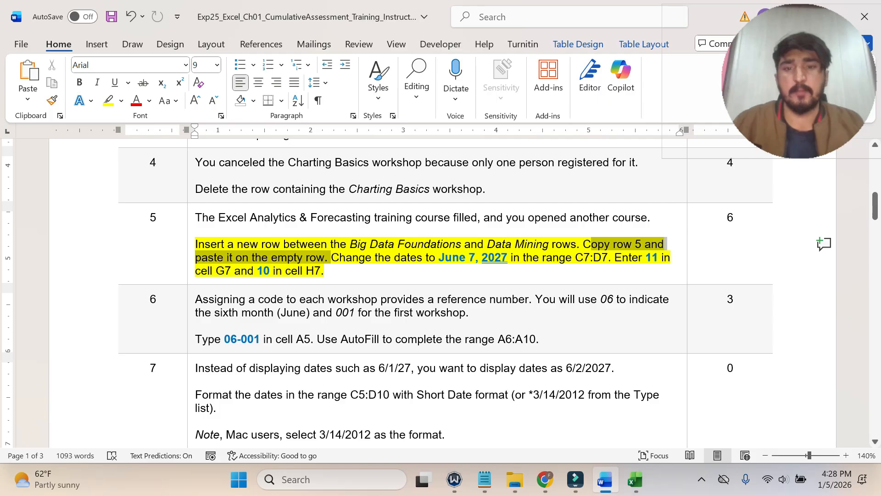
pyautogui.click(635, 479)
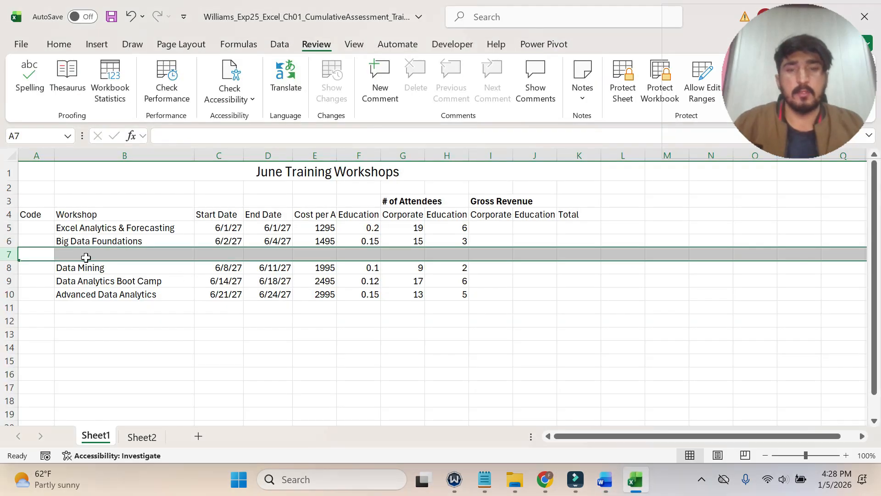
pyautogui.click(10, 228)
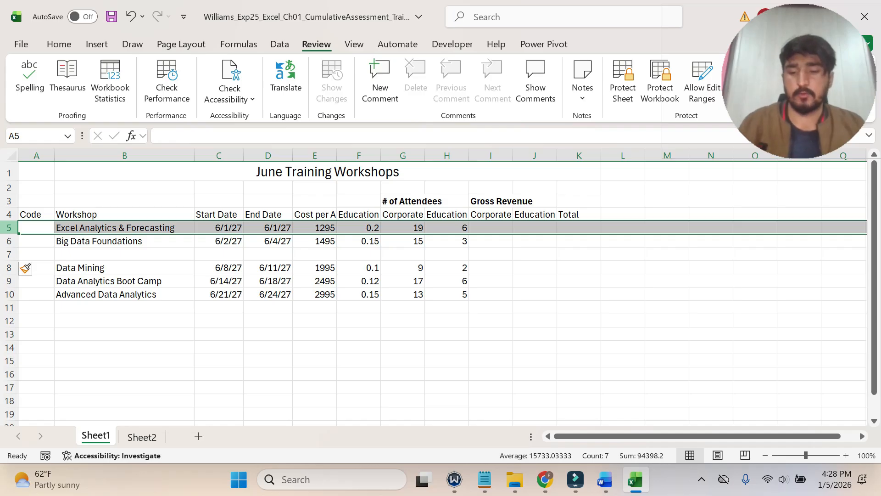
pyautogui.hotkey('ctrl', 'c')
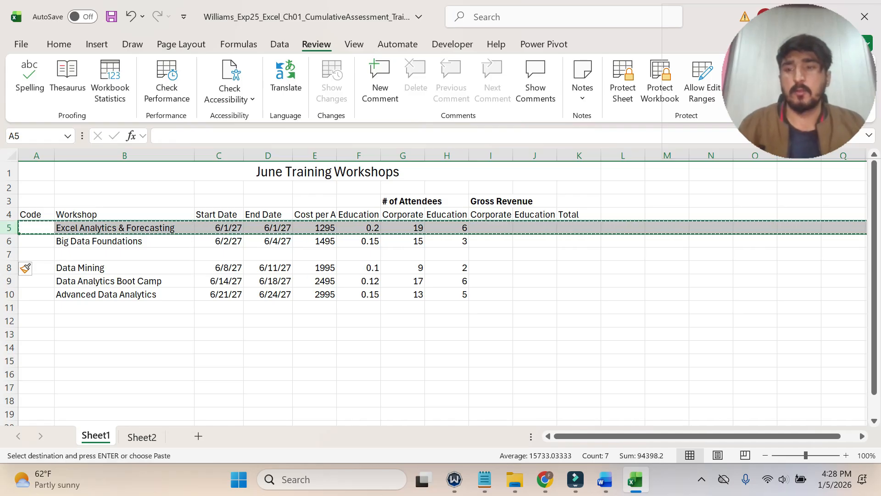
pyautogui.click(10, 255)
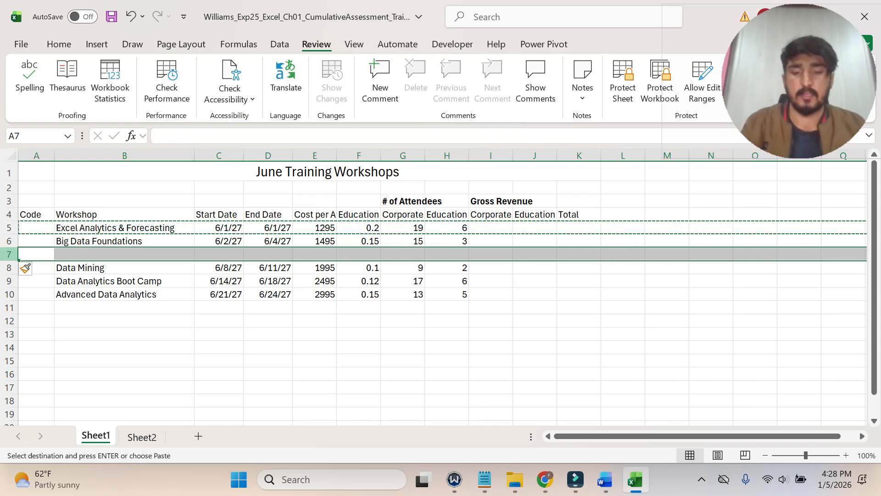
pyautogui.hotkey('ctrl', 'v')
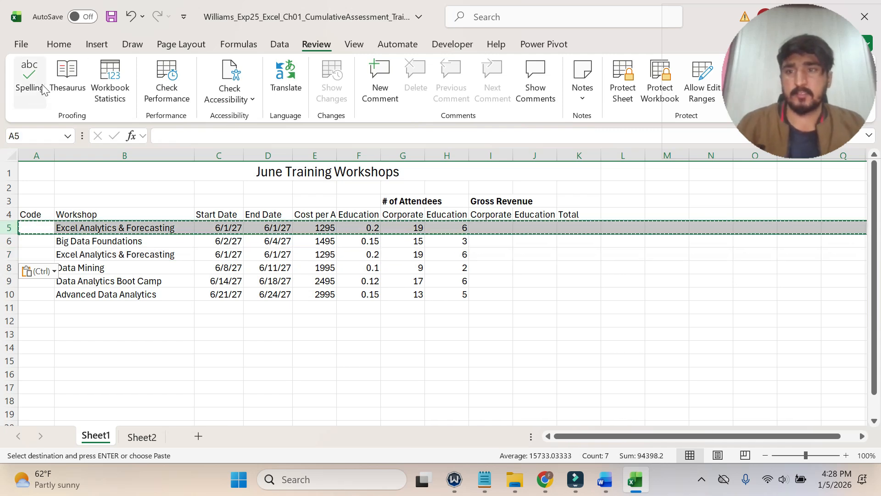
pyautogui.click(59, 44)
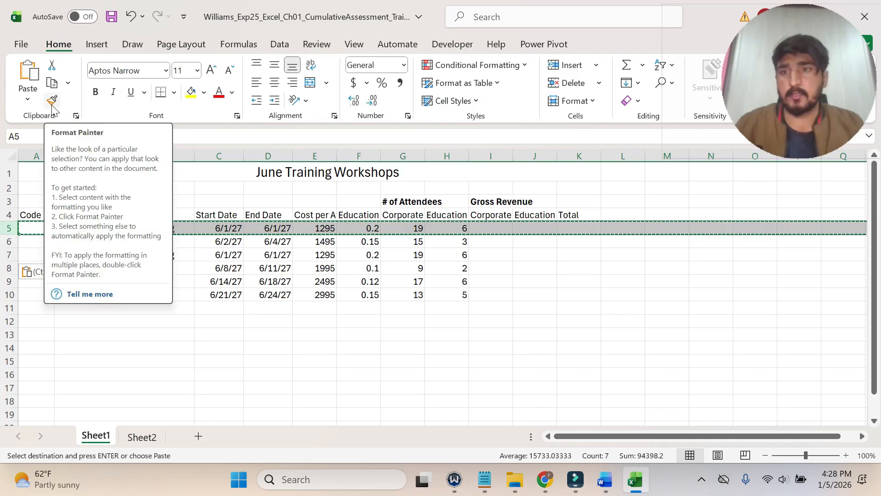
pyautogui.click(54, 104)
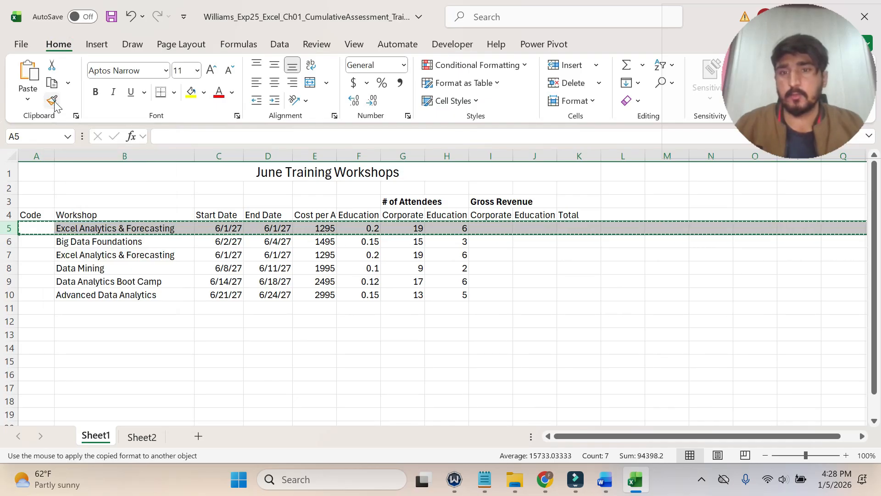
pyautogui.press('Escape')
# Switch to the Word instructions, check step 5's date change for C7:D7, and copy the date June 7, 2027.
pyautogui.click(605, 479)
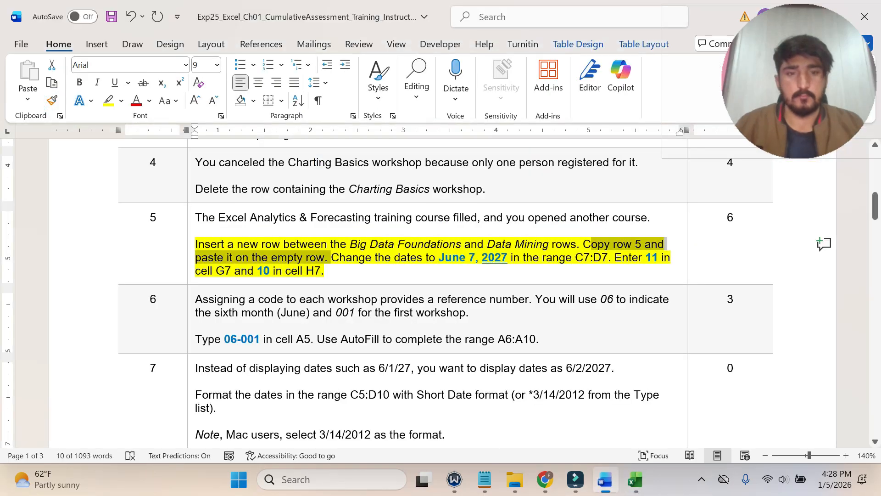
pyautogui.click(351, 271)
pyautogui.moveTo(332, 257); pyautogui.dragTo(609, 257)
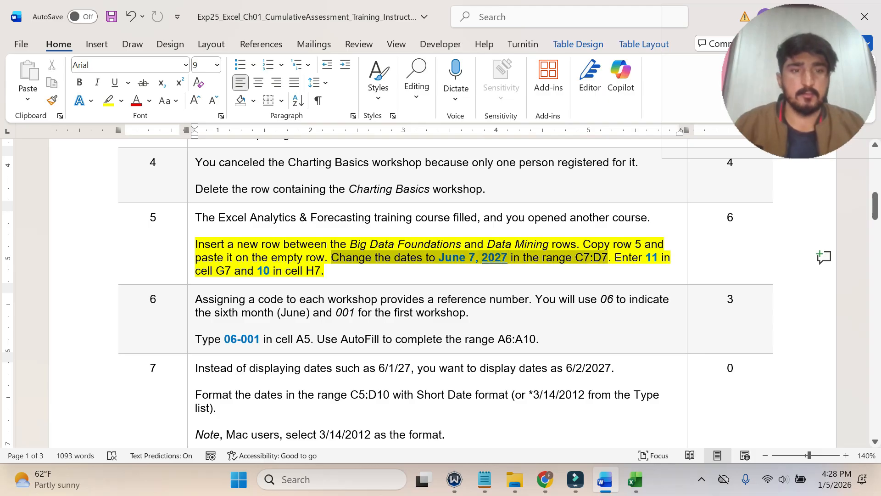
pyautogui.click(496, 258)
pyautogui.moveTo(509, 257); pyautogui.dragTo(441, 258)
pyautogui.hotkey('ctrl', 'c')
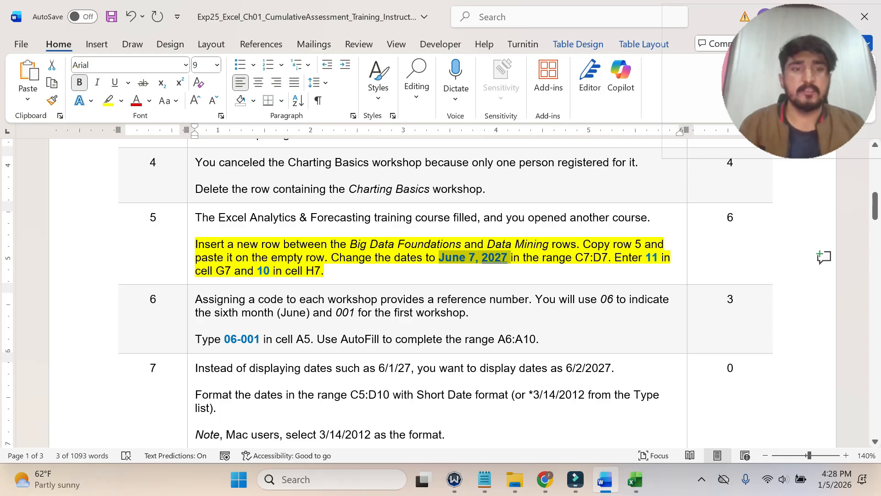
# In the Excel workbook, replace the start date in C7 and the end date in D7 with June 7, 2027.
pyautogui.hotkey('alt', 'Tab')
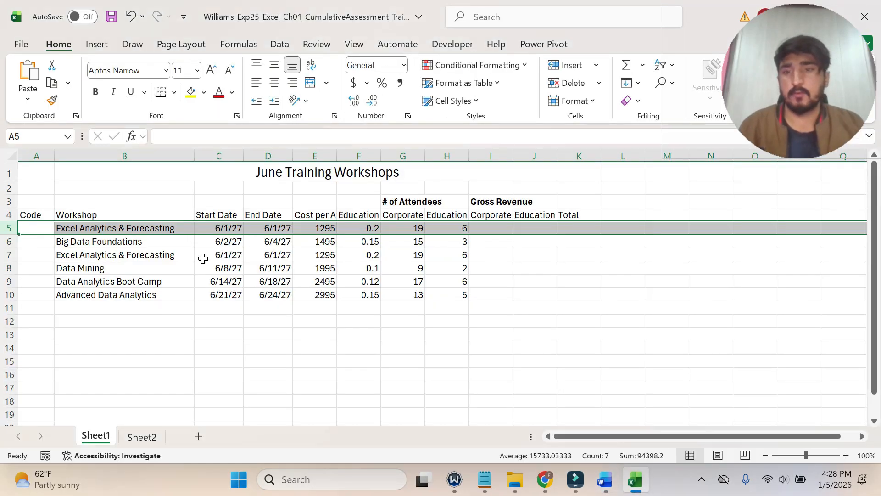
pyautogui.click(203, 259)
pyautogui.moveTo(210, 136); pyautogui.dragTo(158, 136)
pyautogui.hotkey('ctrl', 'v')
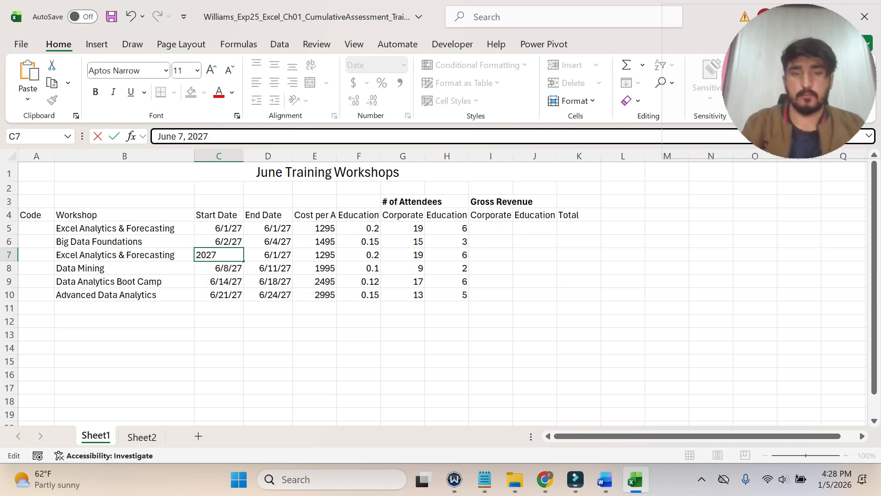
pyautogui.press('Return')
pyautogui.click(267, 256)
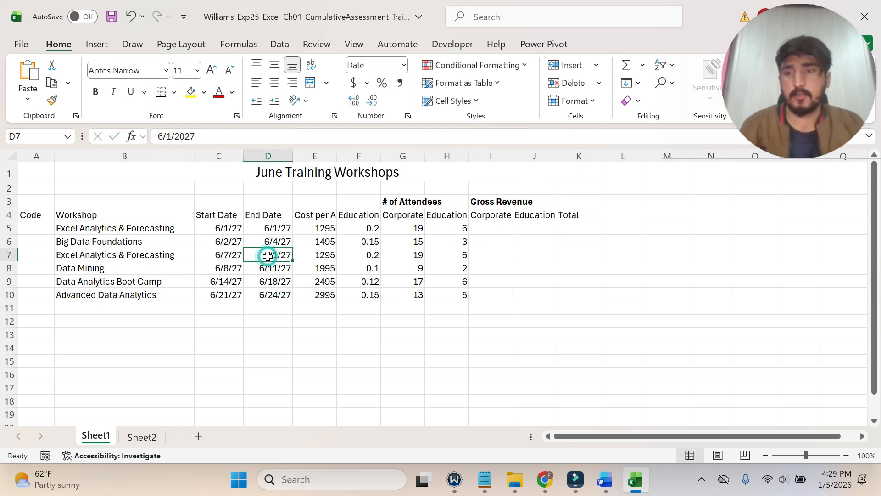
pyautogui.moveTo(205, 136); pyautogui.dragTo(152, 136)
pyautogui.hotkey('ctrl', 'v')
pyautogui.press('Return')
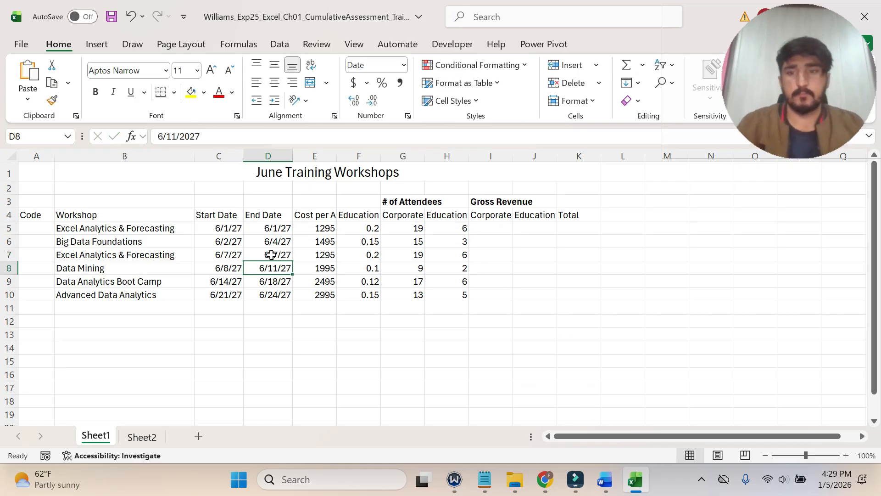
# Check step 5's G7 instruction in Word, then in Excel set the corporate attendees in G7 to 11.
pyautogui.click(605, 479)
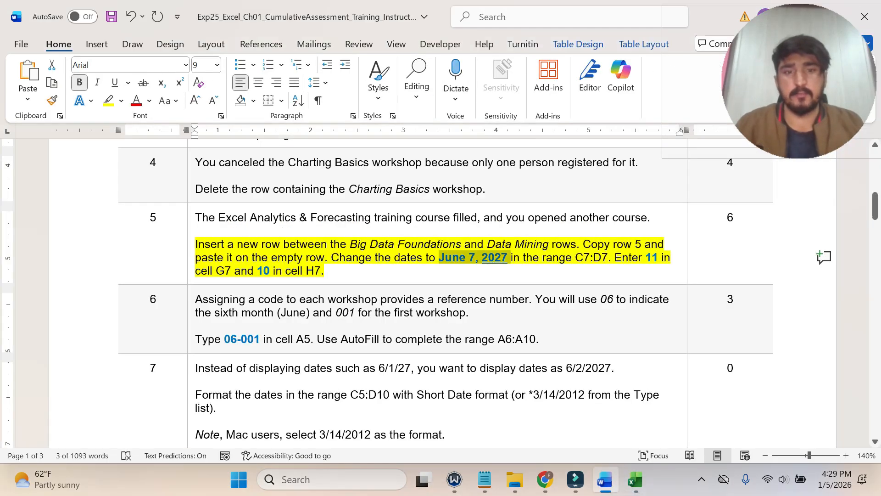
pyautogui.moveTo(615, 258); pyautogui.dragTo(231, 271)
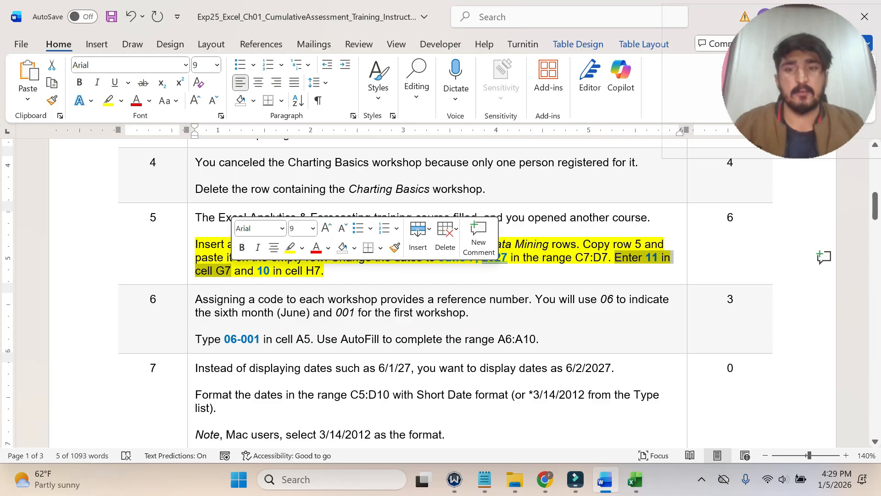
pyautogui.click(635, 480)
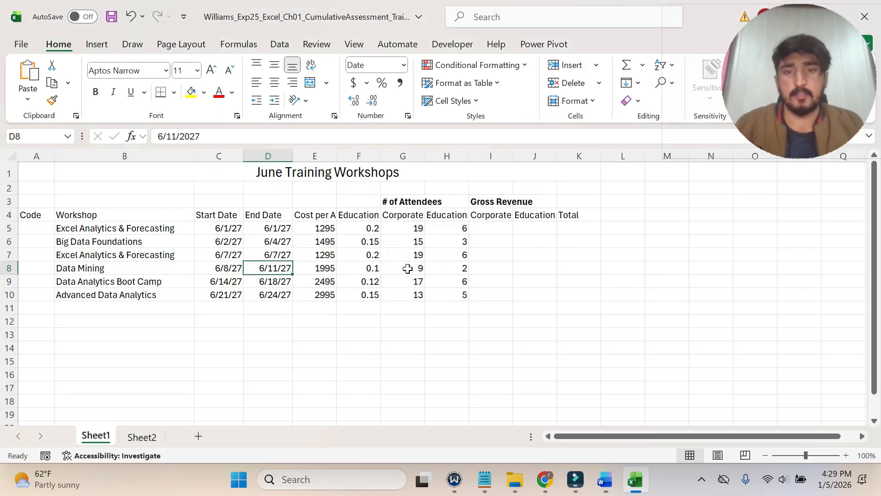
pyautogui.click(421, 259)
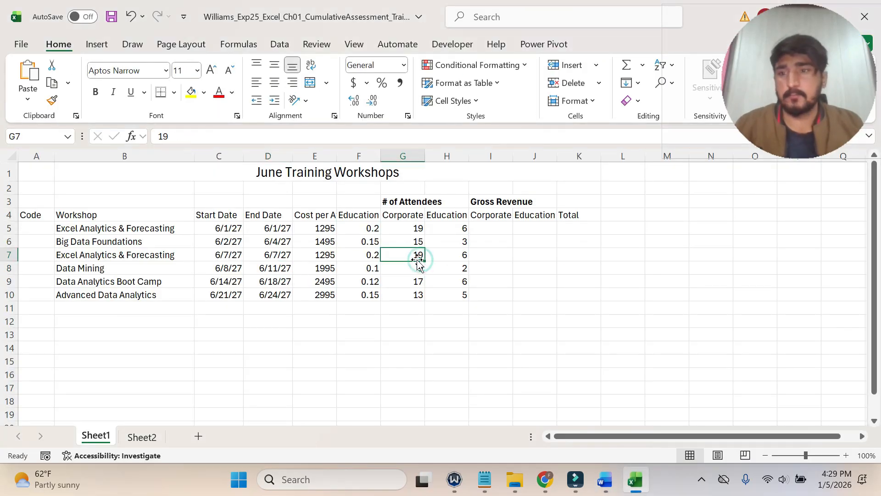
pyautogui.click(168, 137)
pyautogui.press('BackSpace')
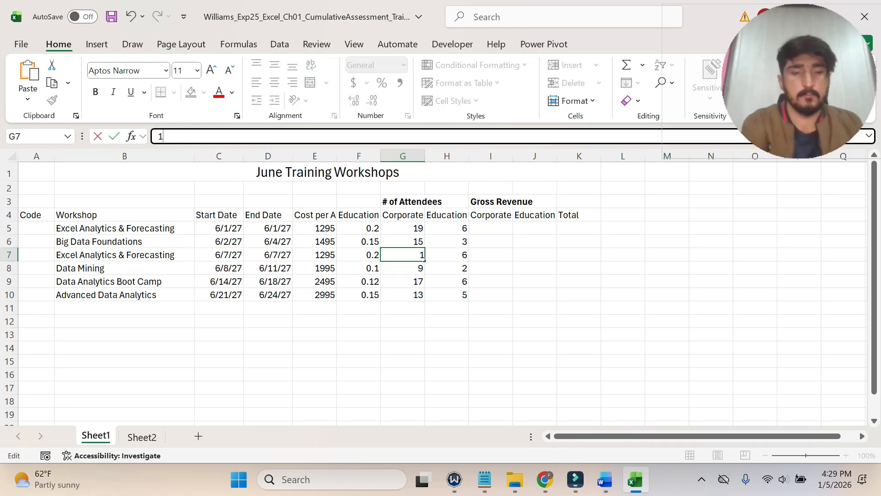
pyautogui.write('1')
pyautogui.press('Return')
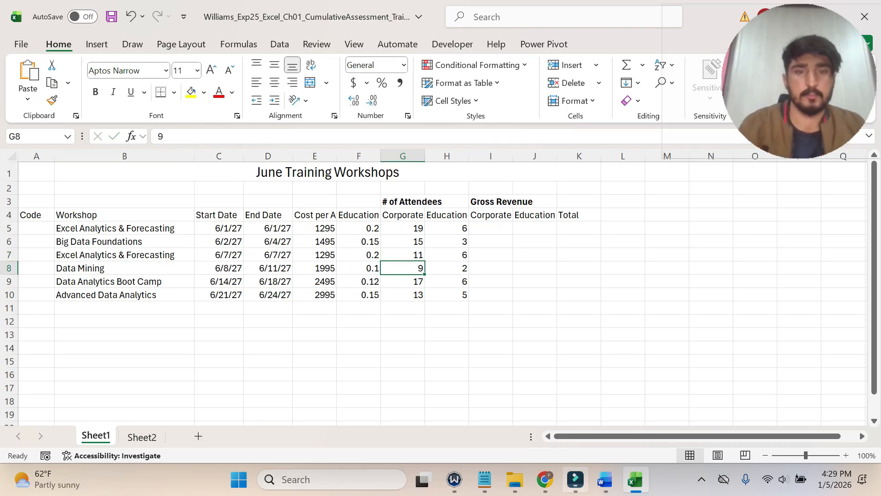
# Check step 5's H7 instruction in Word, then in Excel set the education attendees in H7 to 10.
pyautogui.click(605, 479)
pyautogui.moveTo(324, 270); pyautogui.dragTo(234, 271)
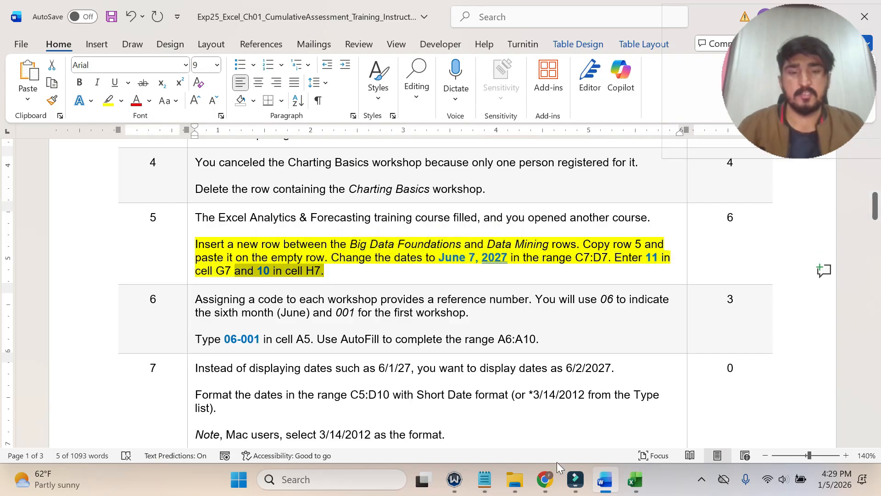
pyautogui.click(635, 479)
pyautogui.click(443, 274)
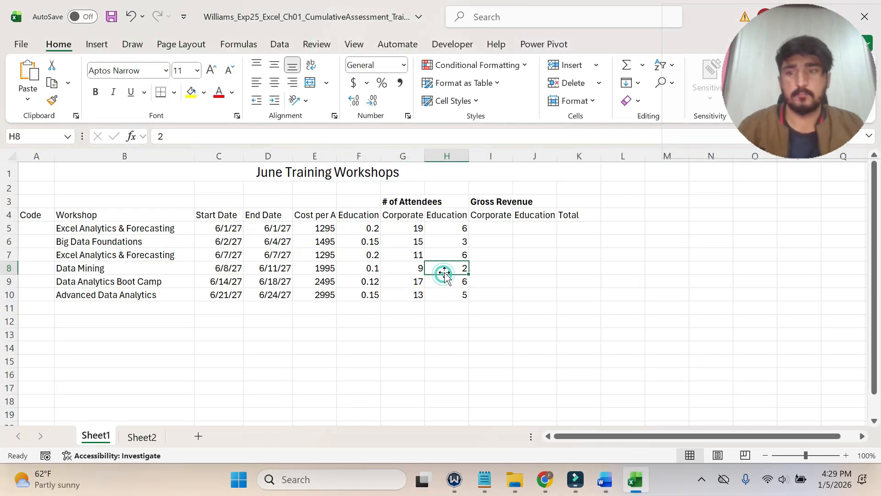
pyautogui.click(450, 255)
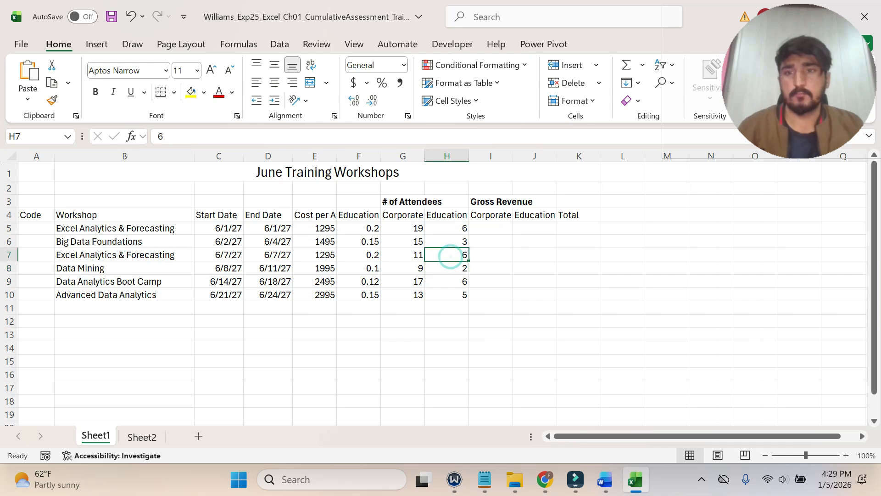
pyautogui.click(163, 136)
pyautogui.press('BackSpace')
pyautogui.write('1')
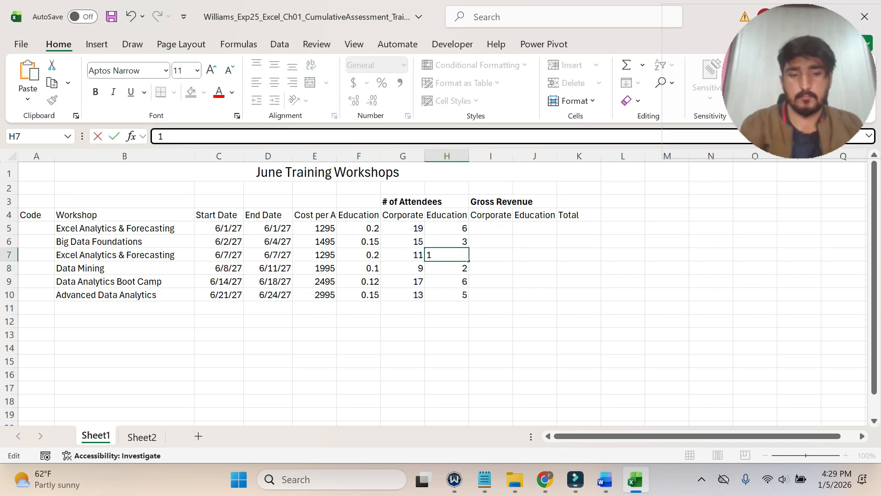
pyautogui.write('0')
pyautogui.press('Return')
# In the Word instructions, undo the step 5 highlight and highlight step 6's instruction about code 06-001 and AutoFill in yellow.
pyautogui.click(605, 479)
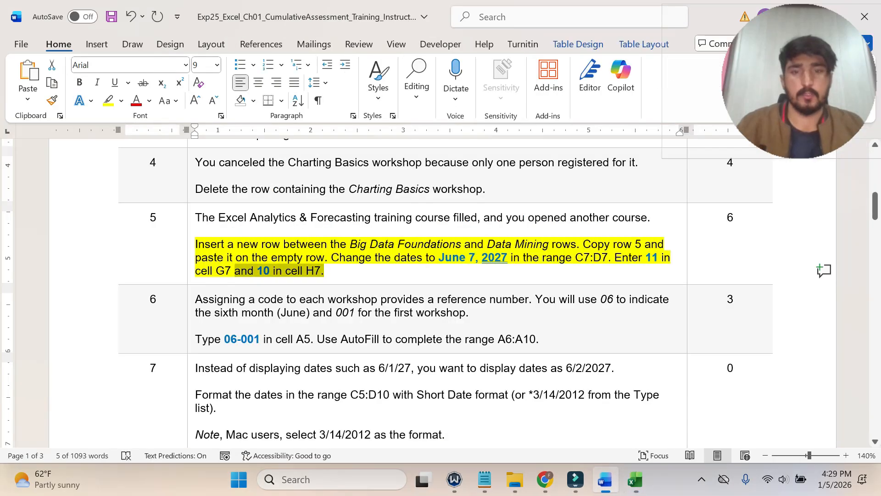
pyautogui.hotkey('ctrl', 'z')
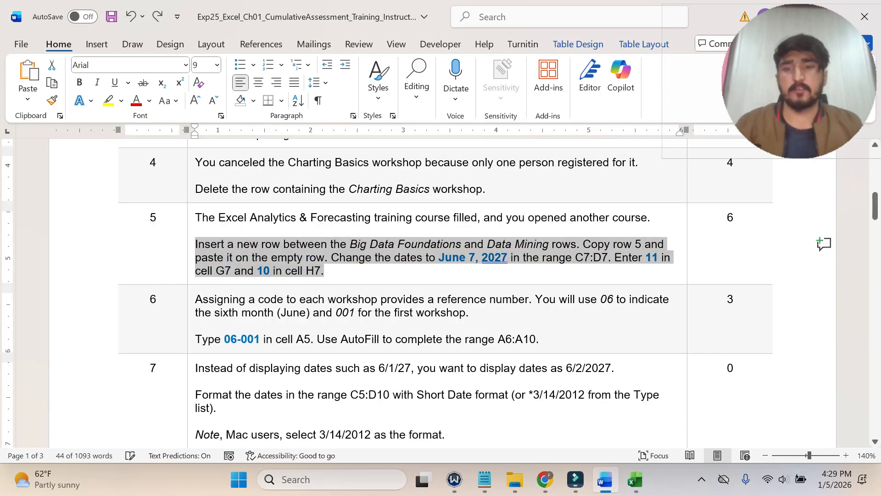
pyautogui.scroll(-3, 207, 189)
pyautogui.moveTo(196, 206); pyautogui.dragTo(446, 237)
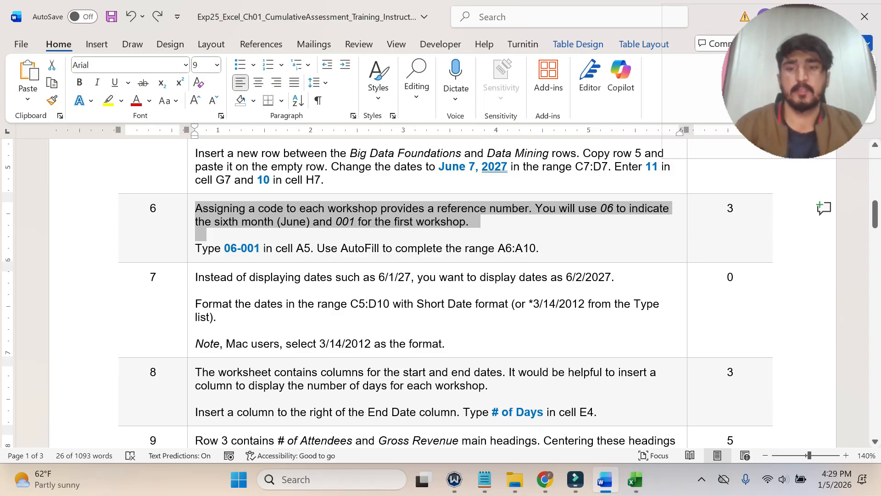
pyautogui.moveTo(195, 248); pyautogui.dragTo(540, 248)
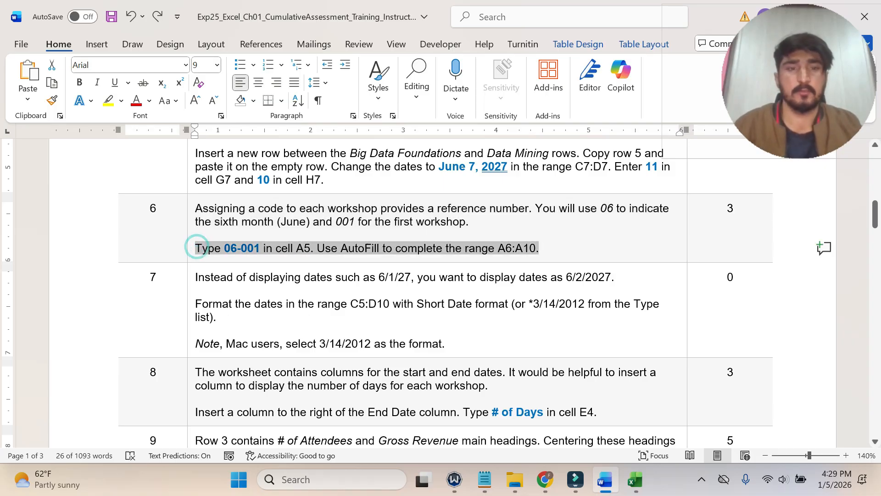
pyautogui.click(603, 228)
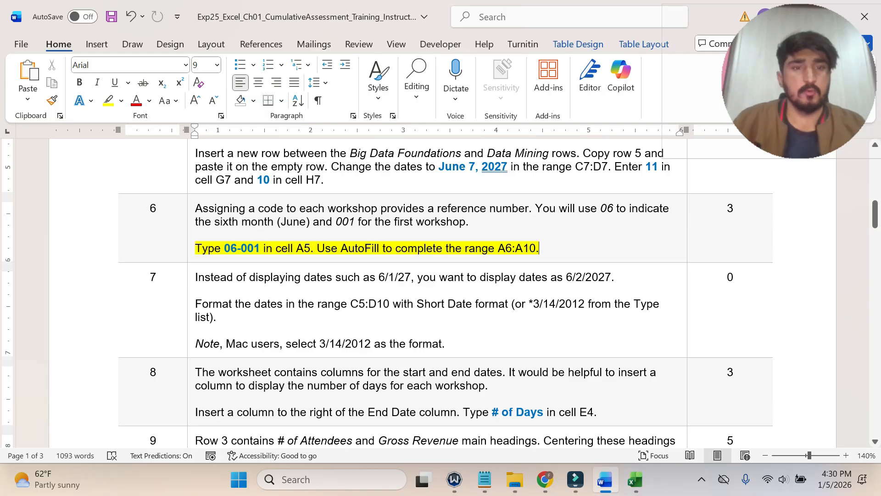
# Select the code in Word's step 6, then in the Excel workbook enter 06-001 in cell A5.
pyautogui.moveTo(264, 248); pyautogui.dragTo(224, 248)
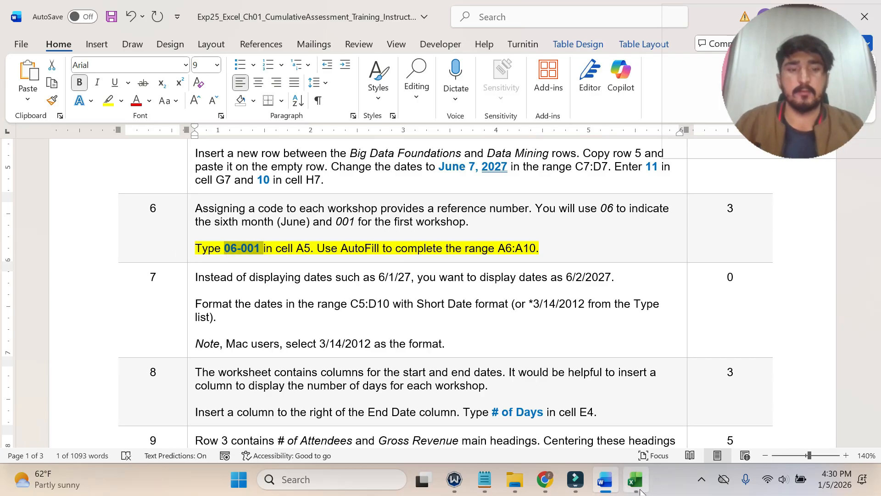
pyautogui.moveTo(637, 490)
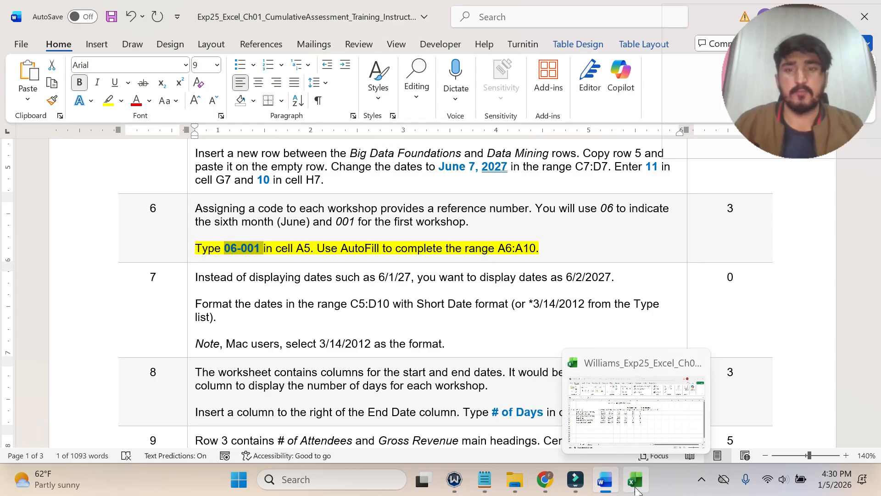
pyautogui.click(636, 482)
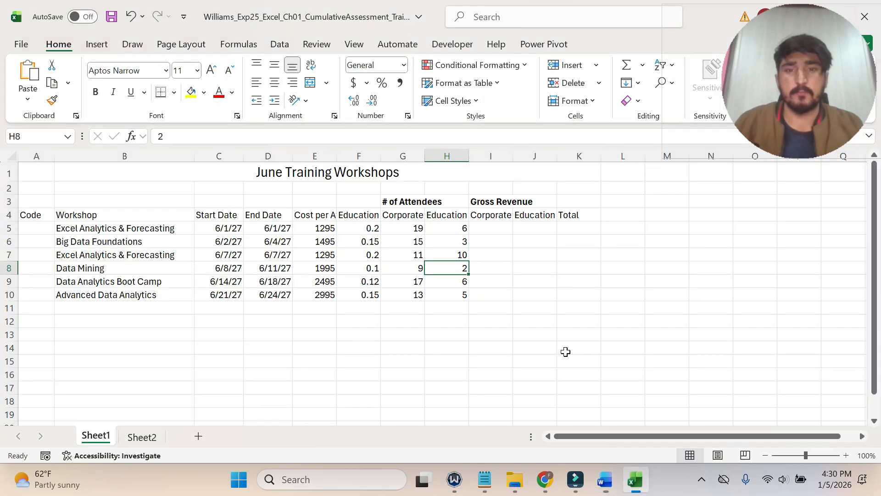
pyautogui.click(492, 231)
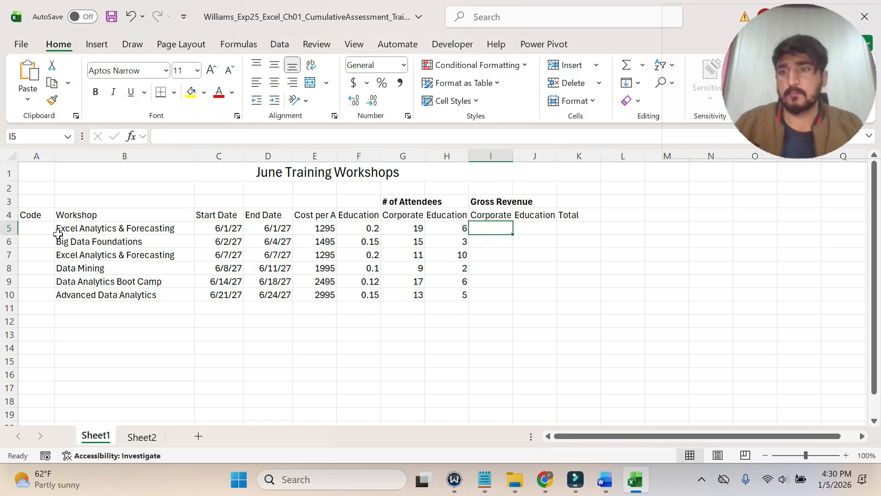
pyautogui.click(40, 228)
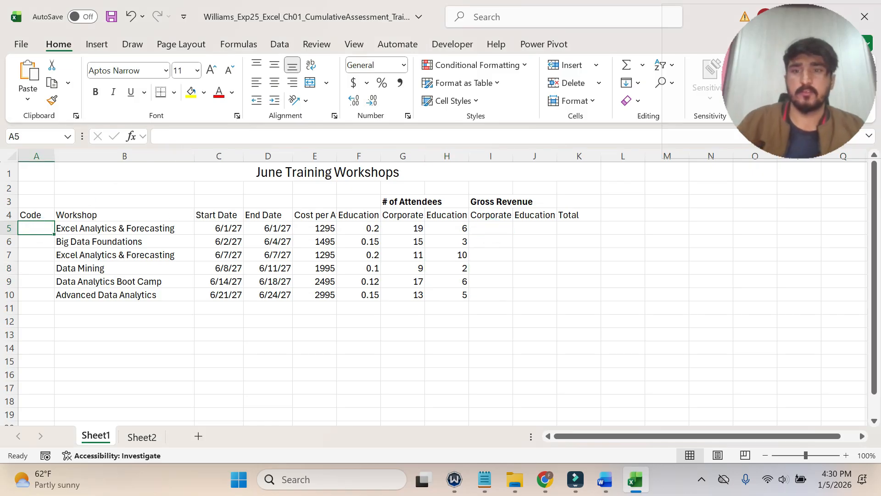
pyautogui.click(173, 136)
pyautogui.write('06-001')
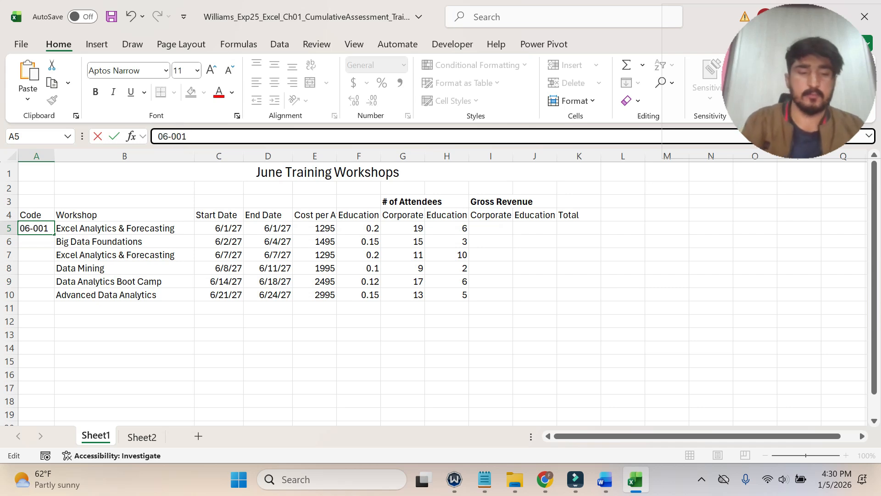
pyautogui.press('Return')
# Recheck step 6 in Word, then in Excel AutoFill the code from A5 down through A10.
pyautogui.click(605, 480)
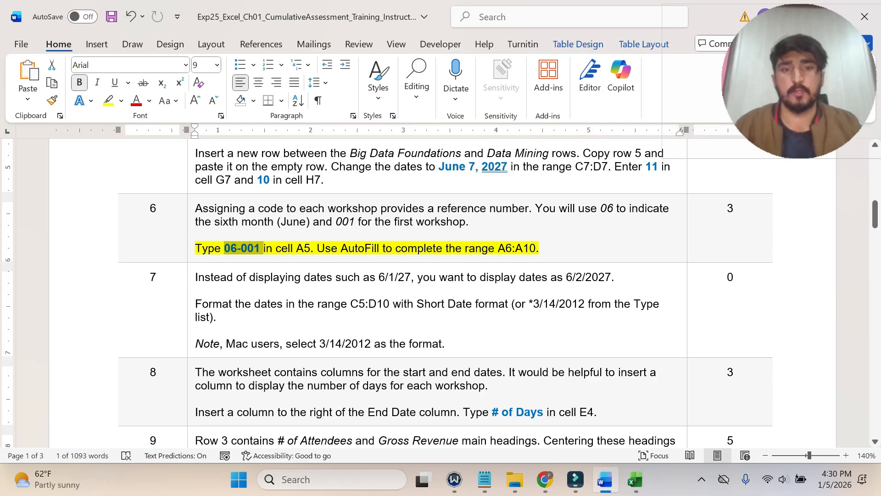
pyautogui.click(635, 479)
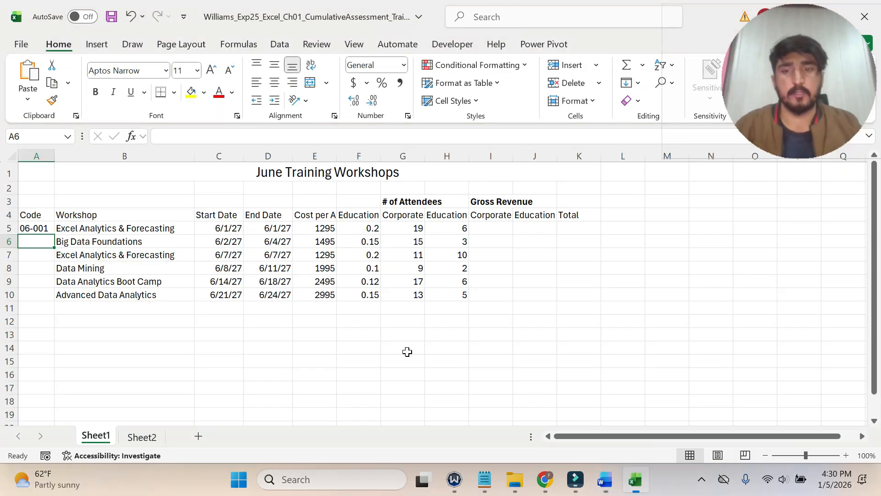
pyautogui.click(28, 228)
pyautogui.moveTo(55, 235); pyautogui.dragTo(52, 304)
# In the Word instructions, remove the yellow highlight from step 6 and select step 7's opening sentence about displaying dates.
pyautogui.click(605, 479)
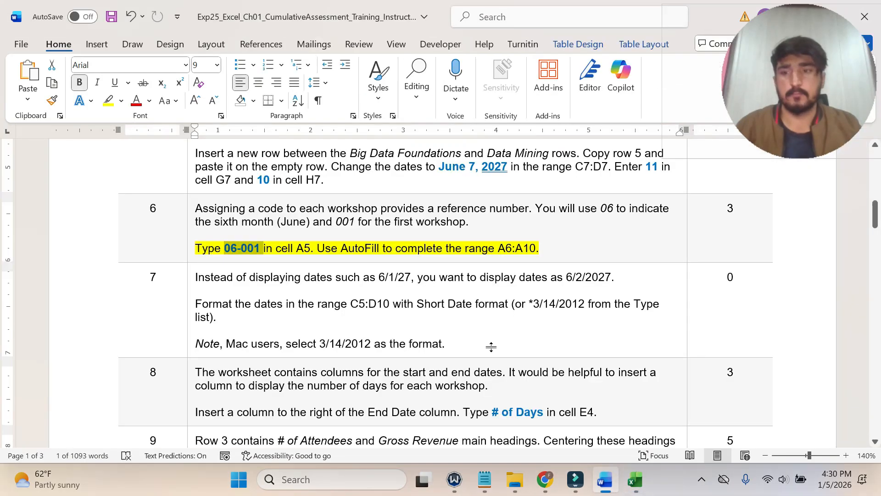
pyautogui.tripleClick(321, 257)
pyautogui.scroll(-1, 246, 249)
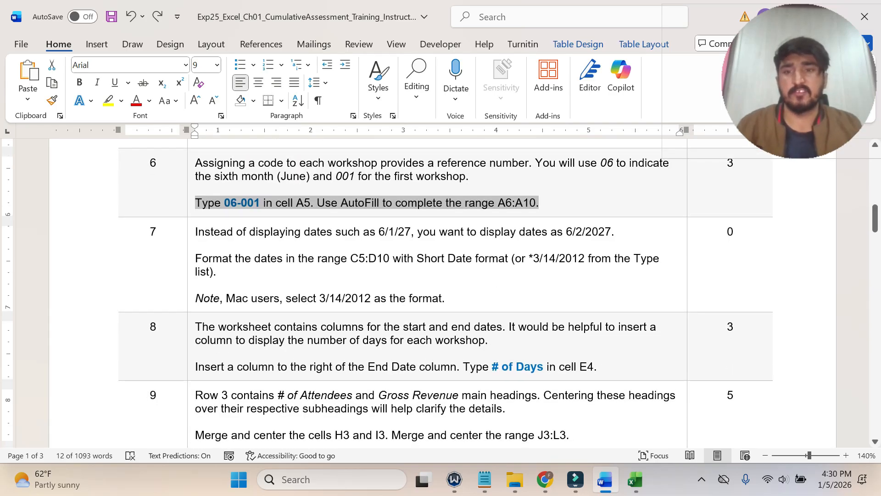
pyautogui.tripleClick(223, 235)
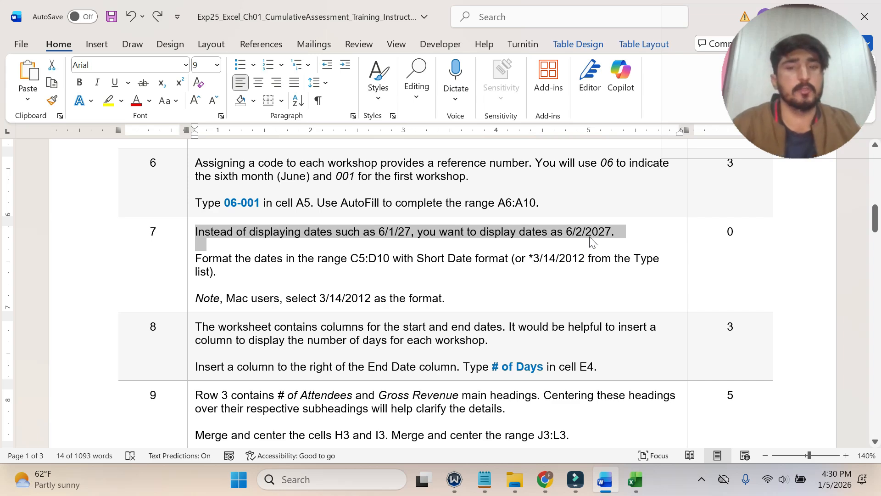
# Highlight step 7's instruction about formatting C5:D10 with Short Date in yellow, and select its 3/14/2012 example.
pyautogui.tripleClick(218, 271)
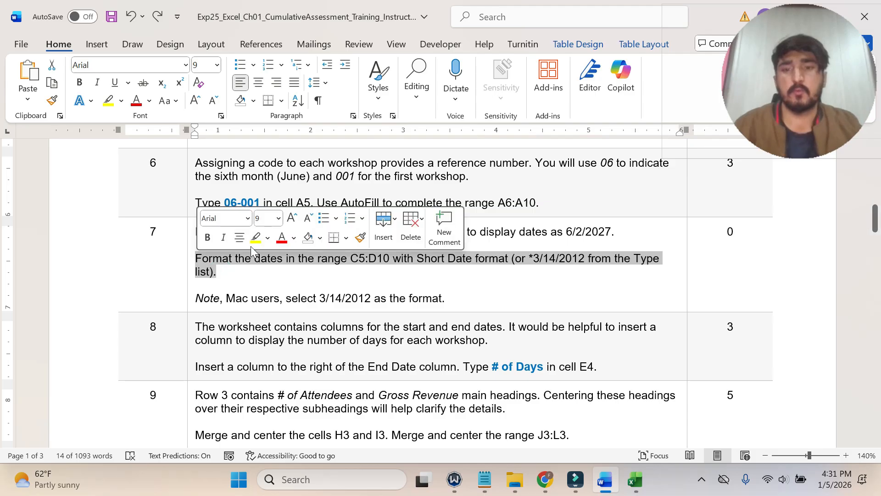
pyautogui.click(251, 237)
pyautogui.click(233, 271)
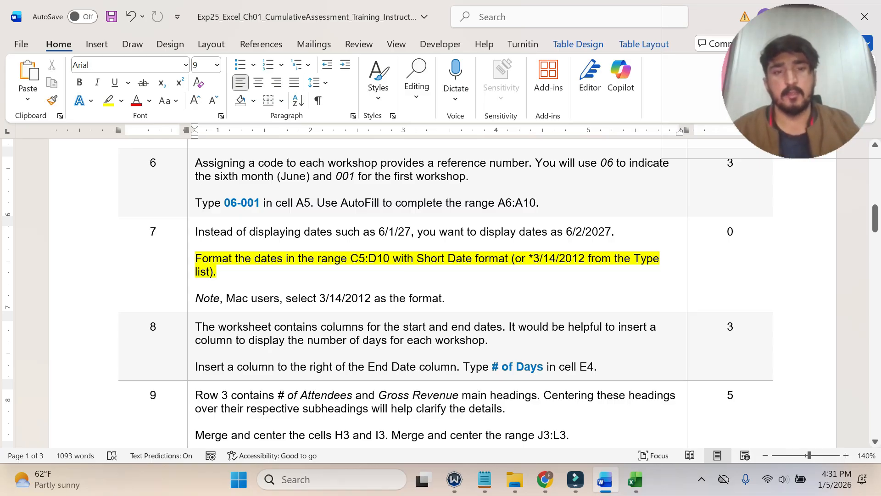
pyautogui.doubleClick(535, 258)
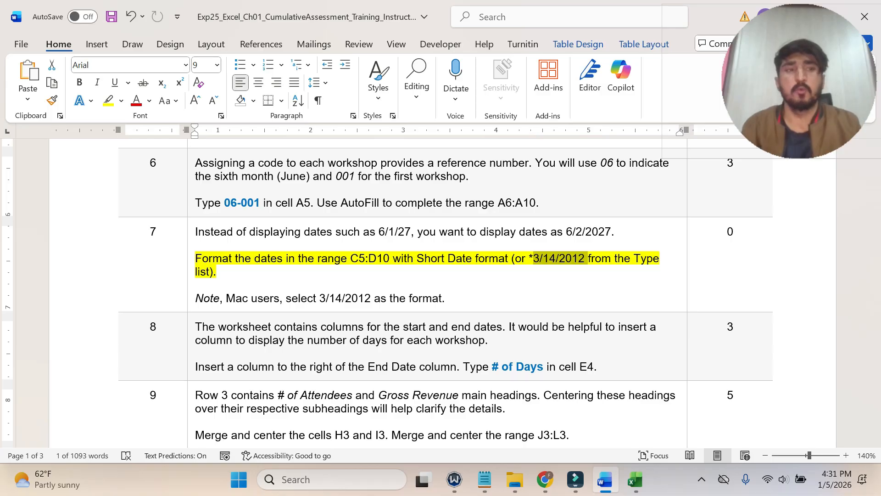
# Switch to the Excel workbook and format the dates in range C5:D10 as Short Date, rechecking step 7 in Word.
pyautogui.moveTo(633, 492)
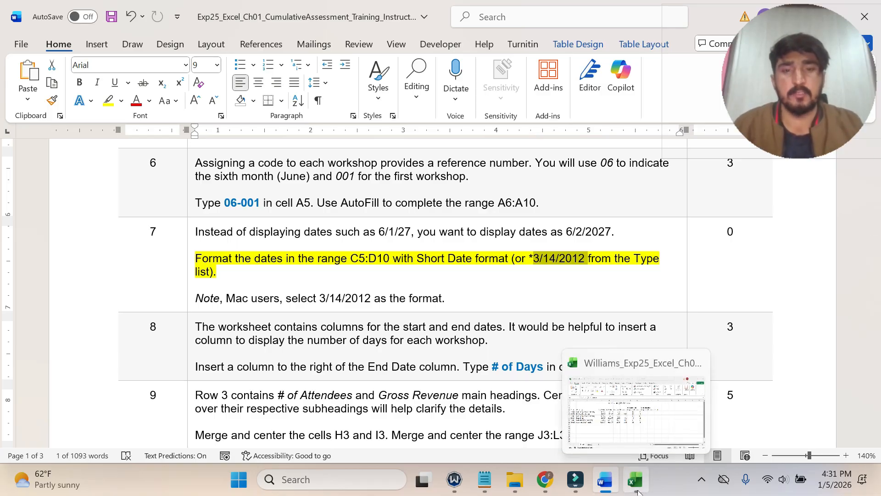
pyautogui.click(638, 492)
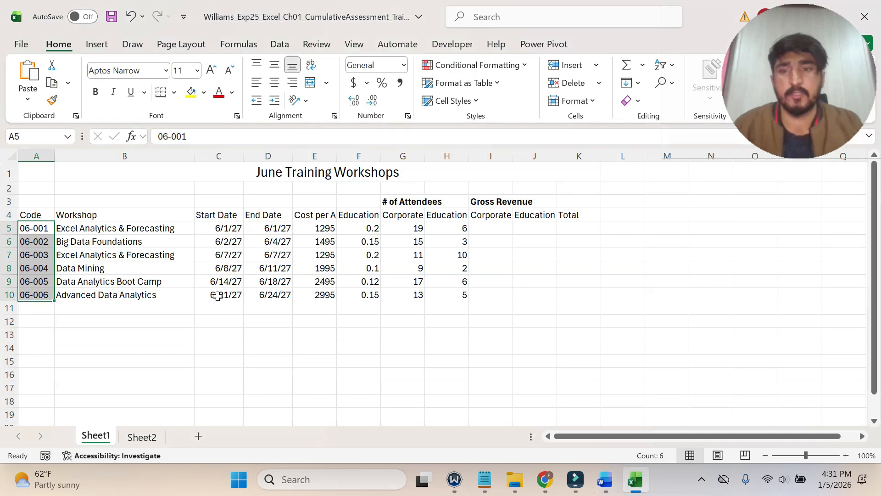
pyautogui.click(228, 229)
pyautogui.moveTo(228, 230); pyautogui.dragTo(276, 290)
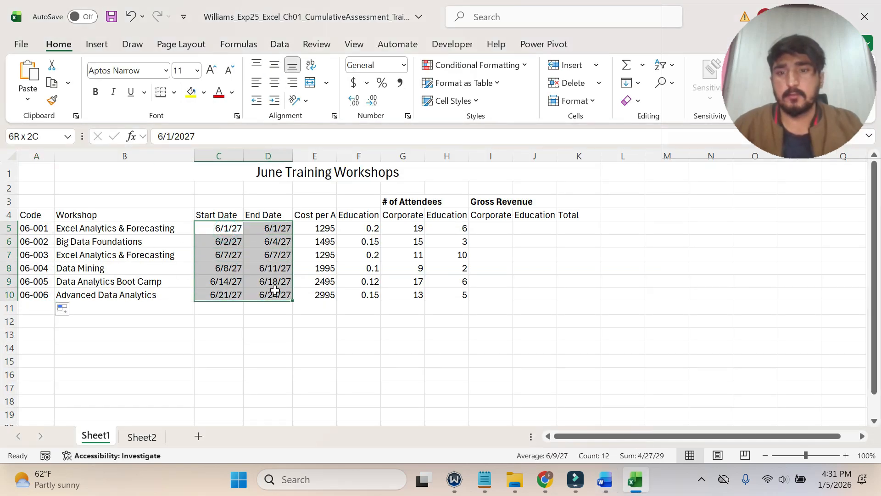
pyautogui.click(615, 487)
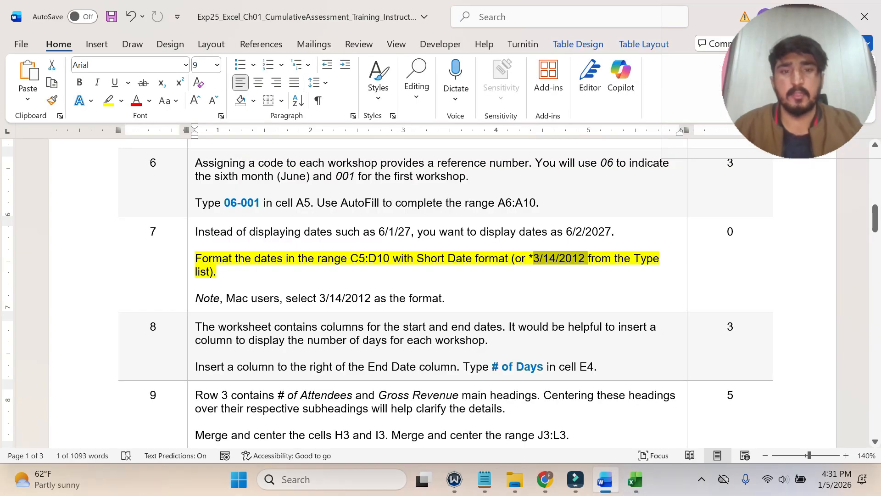
pyautogui.click(635, 480)
pyautogui.click(610, 482)
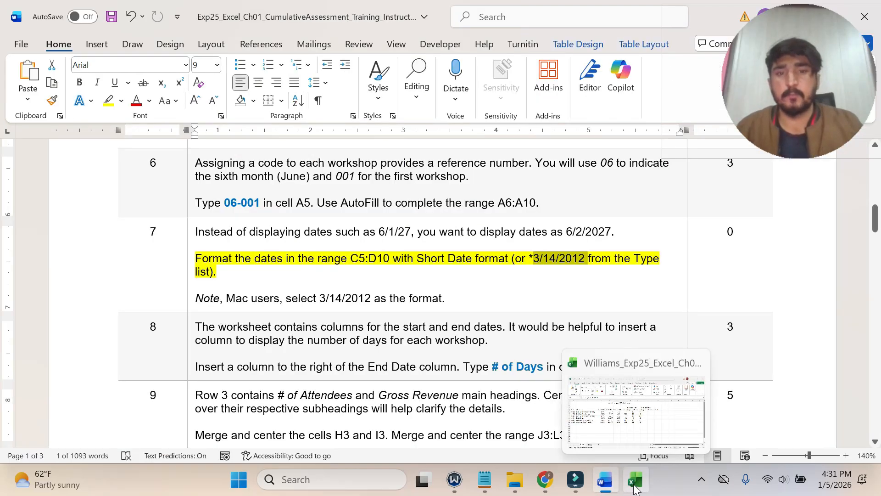
pyautogui.click(635, 487)
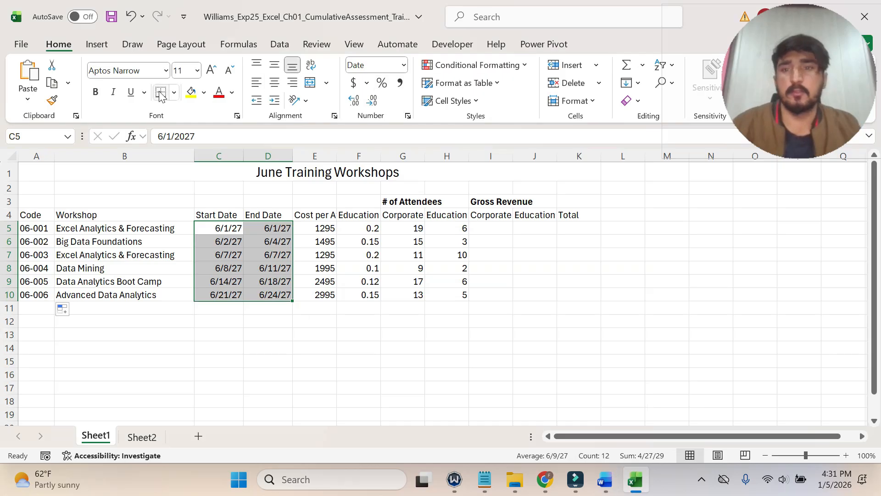
pyautogui.click(404, 65)
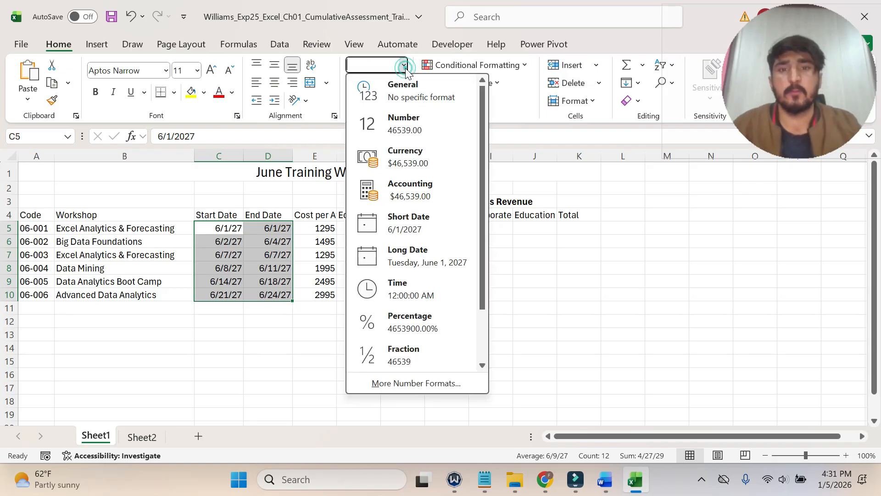
pyautogui.click(412, 223)
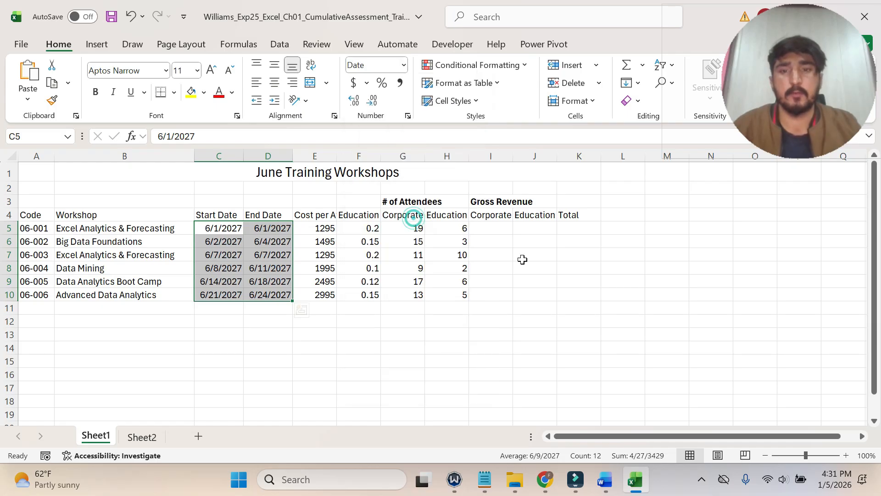
# In the Word instructions, undo the step 7 highlight and select step 8's opening sentences about the start and end date columns.
pyautogui.click(605, 479)
pyautogui.click(288, 302)
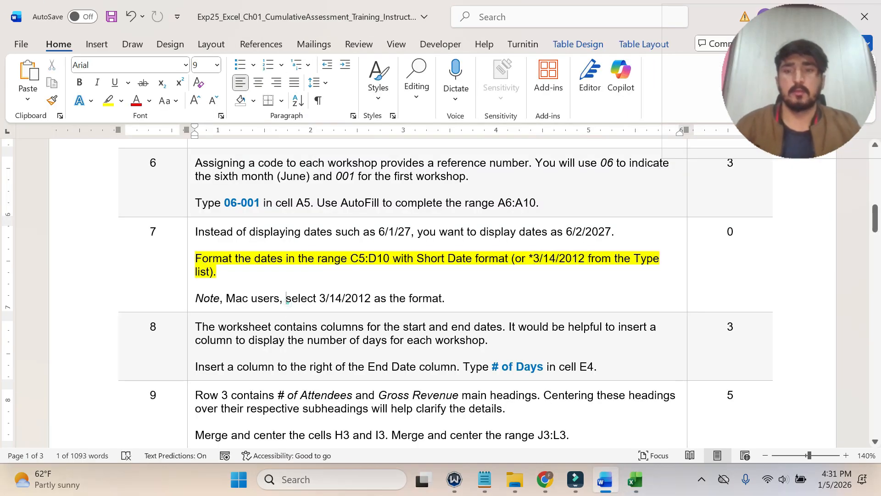
pyautogui.hotkey('ctrl', 'z')
pyautogui.scroll(-1, 288, 303)
pyautogui.scroll(-1, 440, 293)
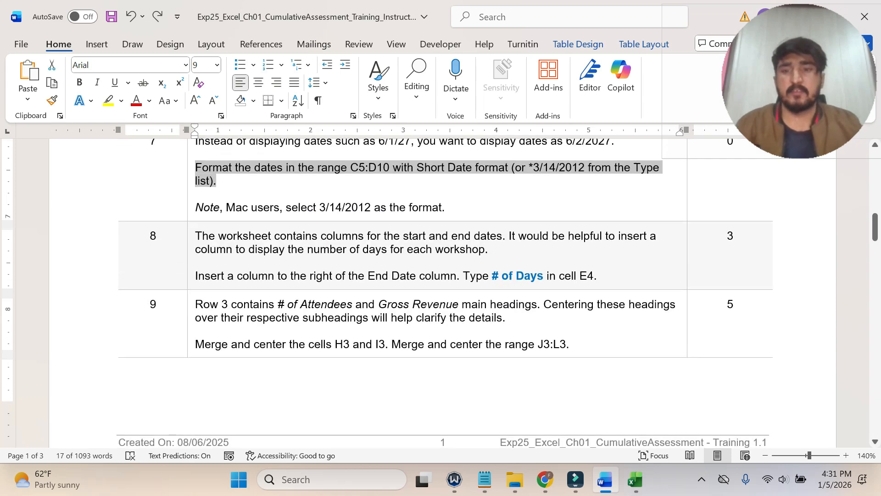
pyautogui.click(192, 236)
pyautogui.click(202, 237)
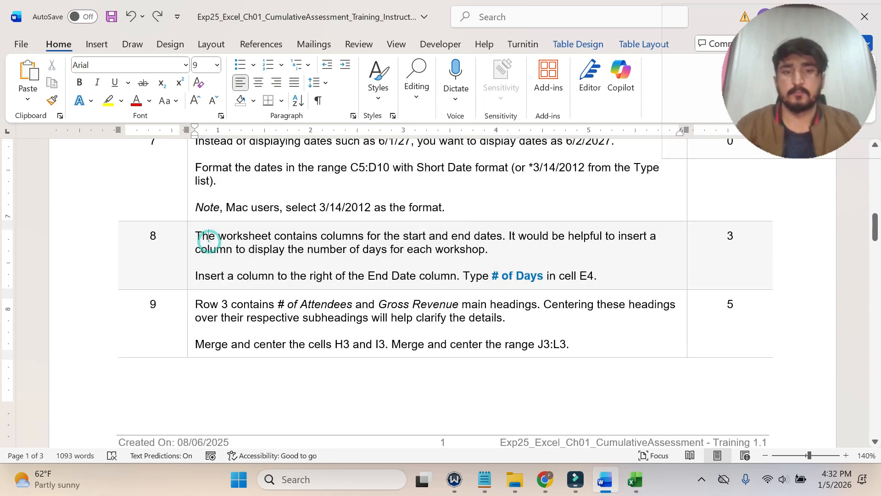
pyautogui.moveTo(347, 249); pyautogui.dragTo(490, 253)
pyautogui.tripleClick(491, 253)
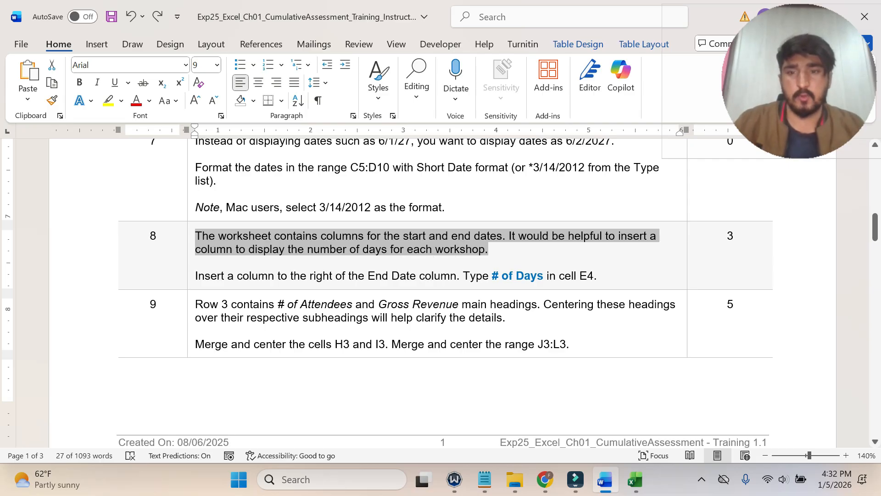
# Highlight step 8's instruction about inserting a column and entering # of Days in yellow.
pyautogui.moveTo(597, 277); pyautogui.dragTo(194, 271)
pyautogui.click(252, 256)
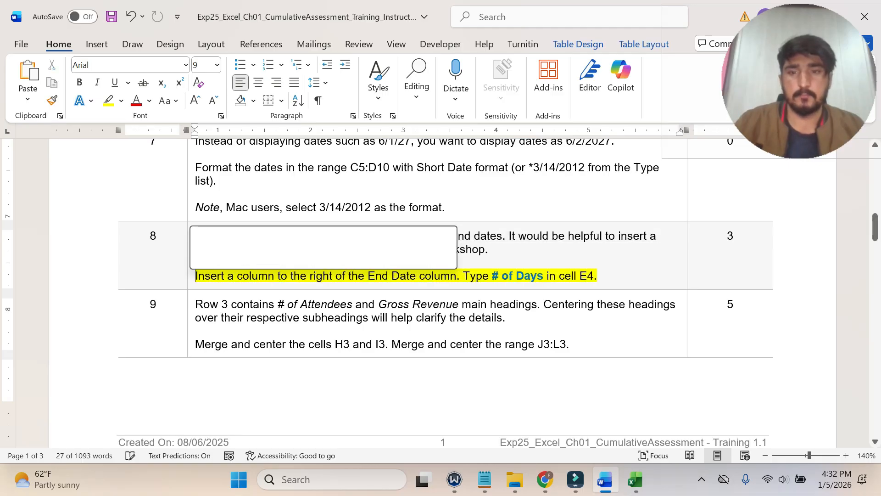
pyautogui.click(249, 277)
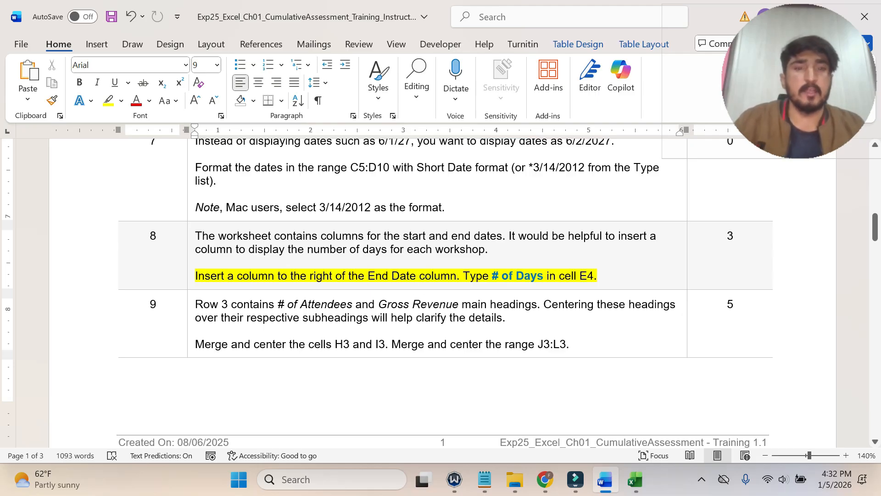
# In the Excel workbook, insert a new column E directly after the End Date column.
pyautogui.click(641, 485)
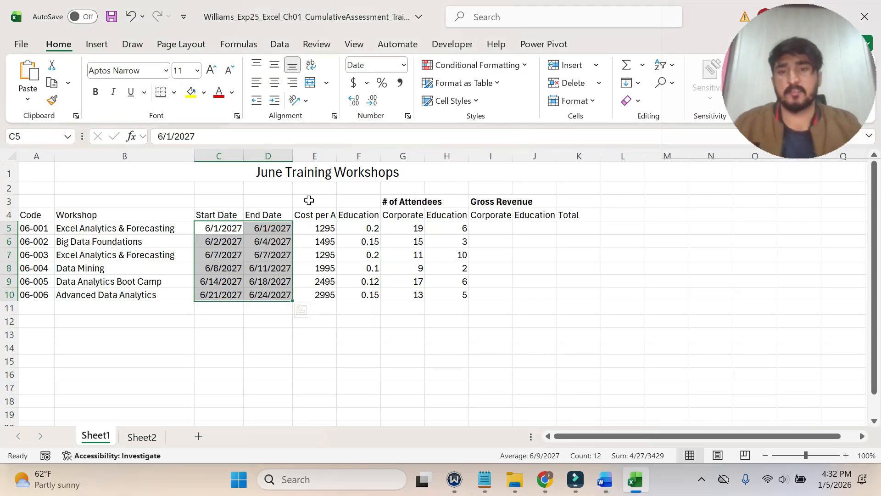
pyautogui.click(316, 154)
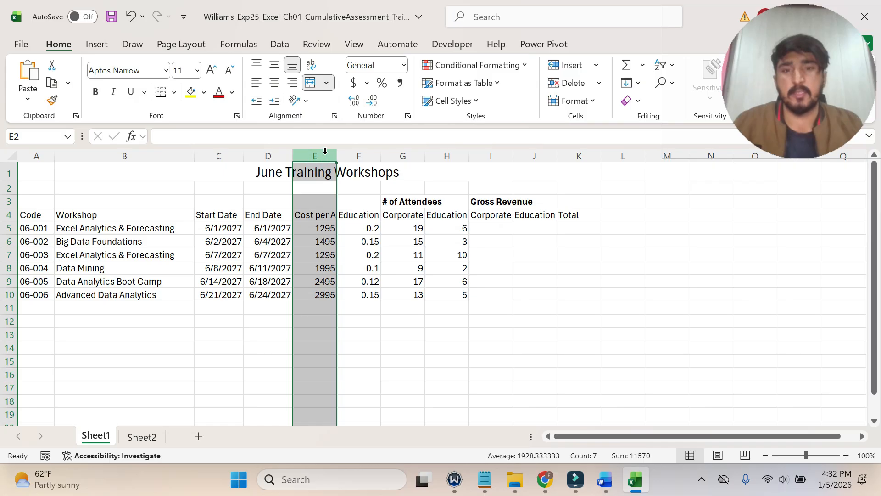
pyautogui.rightClick(325, 151)
pyautogui.click(367, 292)
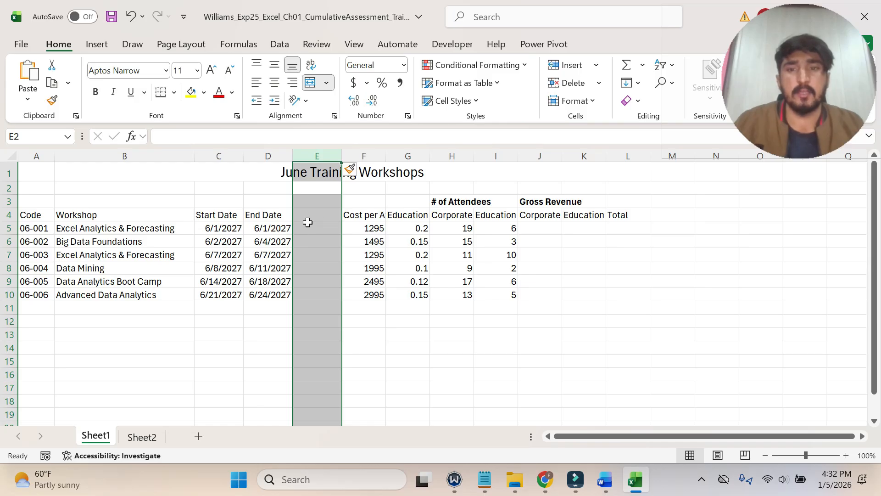
# Copy the heading # of Days from step 8 in Word and enter it in cell E4 of the Excel workbook.
pyautogui.click(604, 478)
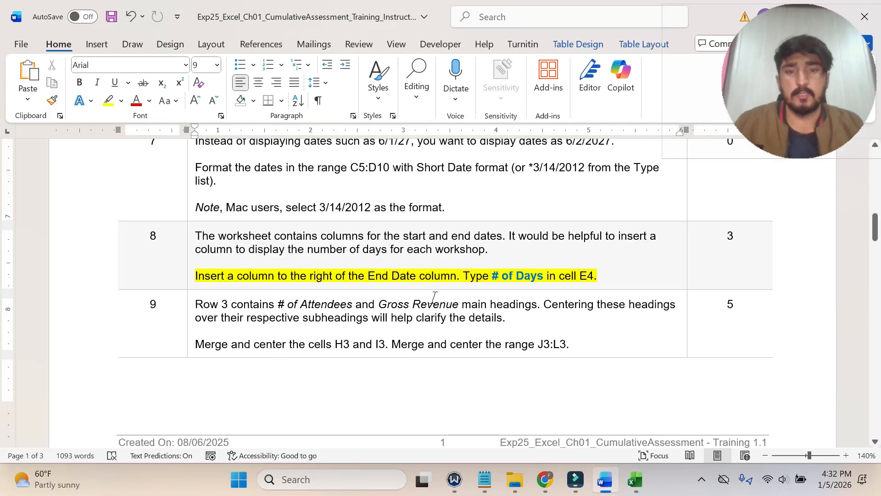
pyautogui.moveTo(546, 276); pyautogui.dragTo(497, 277)
pyautogui.hotkey('ctrl', 'c')
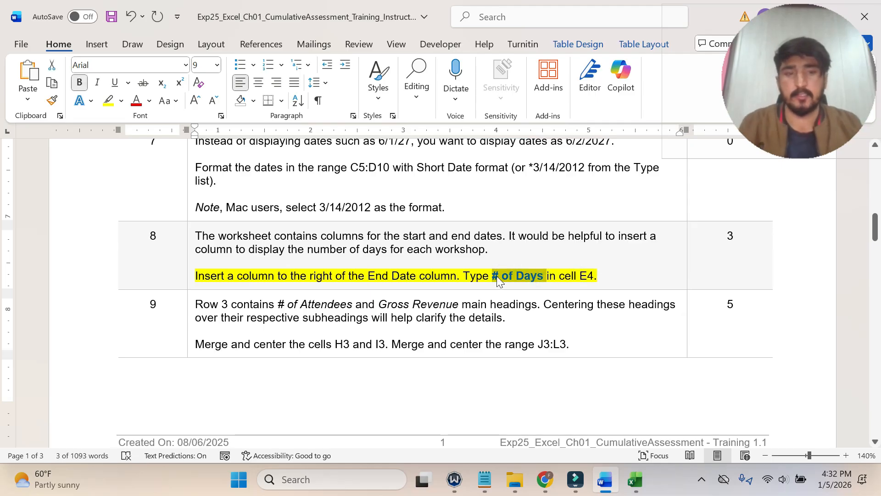
pyautogui.click(635, 479)
pyautogui.click(318, 214)
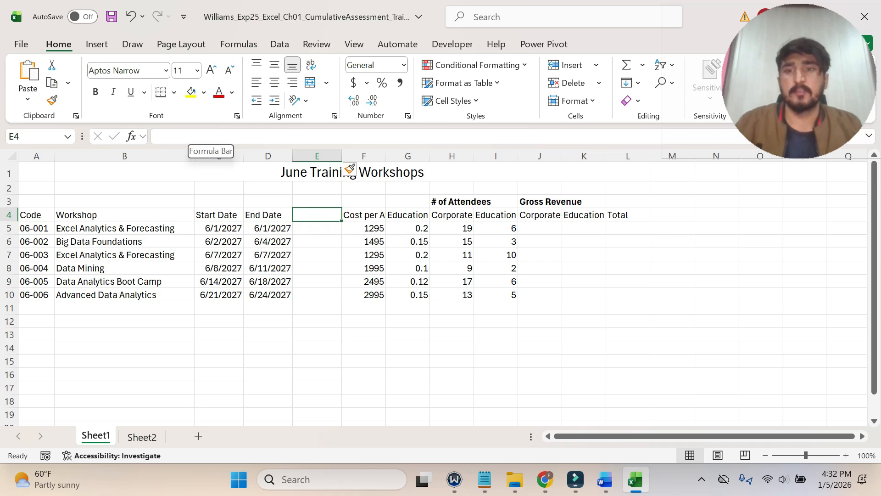
pyautogui.click(195, 136)
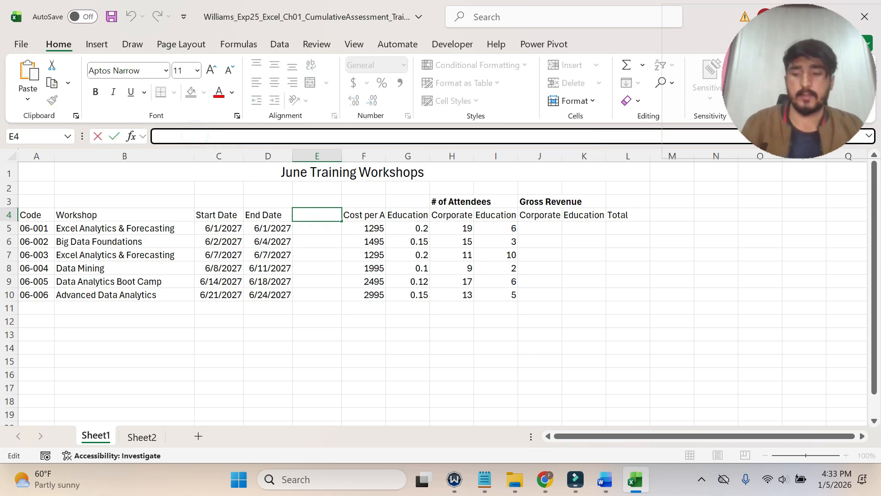
pyautogui.hotkey('ctrl', 'v')
pyautogui.press('Return')
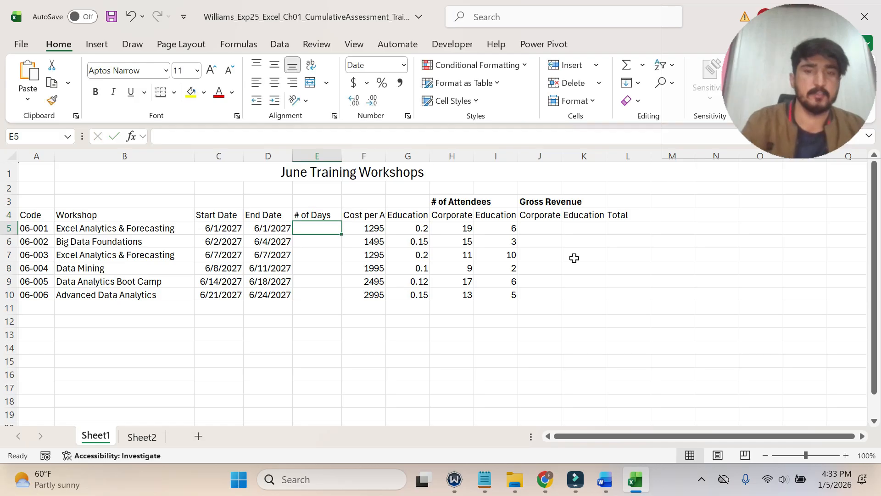
# In the Word instructions, undo the step 8 highlight and select step 9's opening sentences about the row 3 headings.
pyautogui.click(605, 479)
pyautogui.hotkey('ctrl', 'z')
pyautogui.scroll(-2, 295, 255)
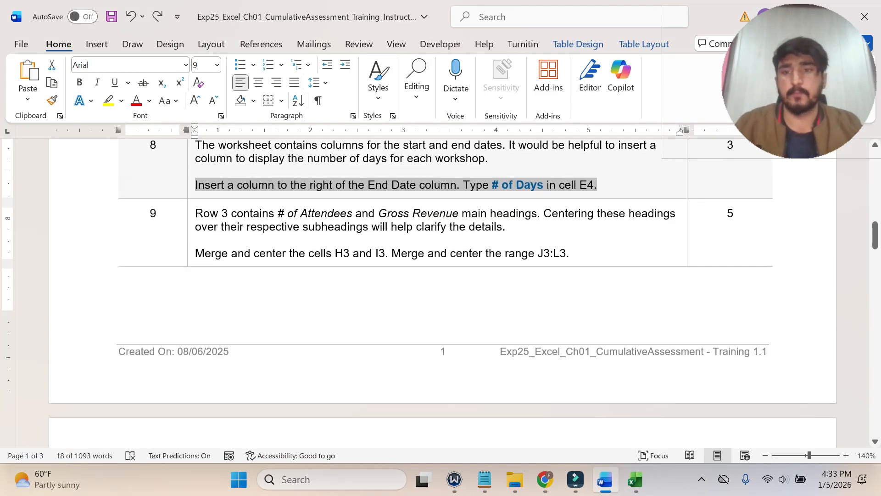
pyautogui.moveTo(195, 213); pyautogui.dragTo(506, 228)
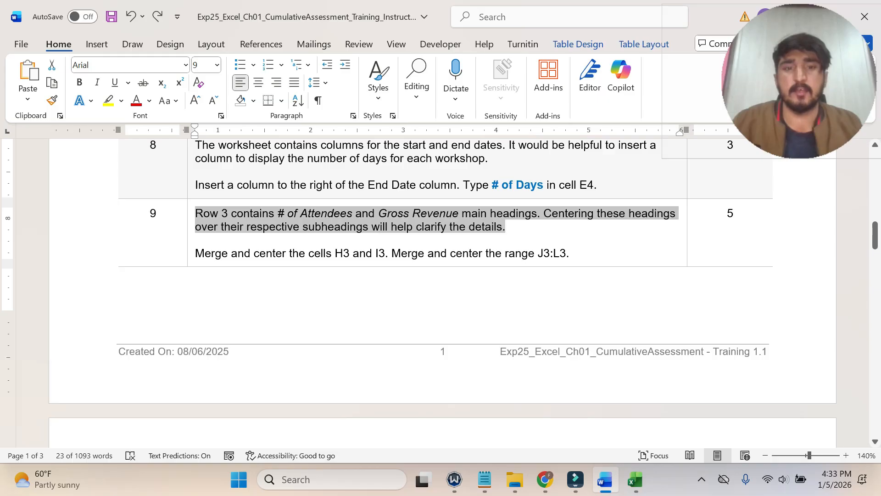
# Highlight step 9's instruction about merging and centering H3 and I3 and the range J3:L3 in yellow.
pyautogui.scroll(-3, 449, 246)
pyautogui.scroll(2, 449, 246)
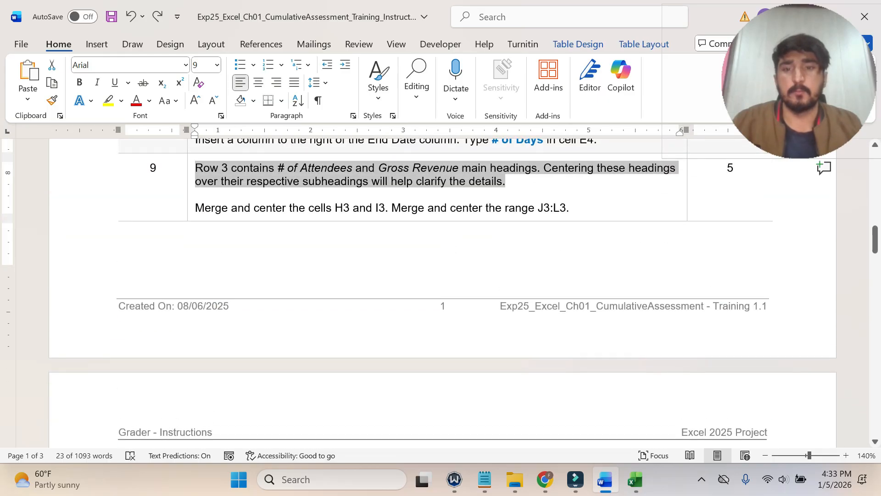
pyautogui.moveTo(574, 206); pyautogui.dragTo(196, 207)
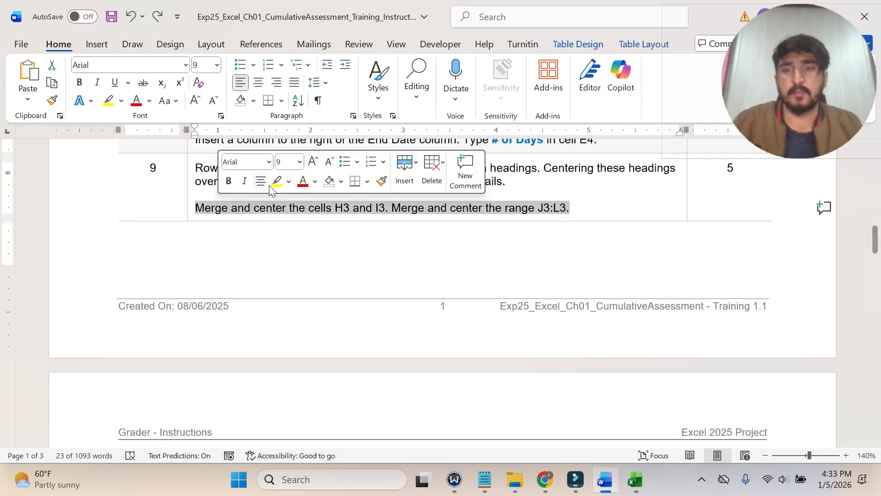
pyautogui.click(277, 181)
pyautogui.click(227, 209)
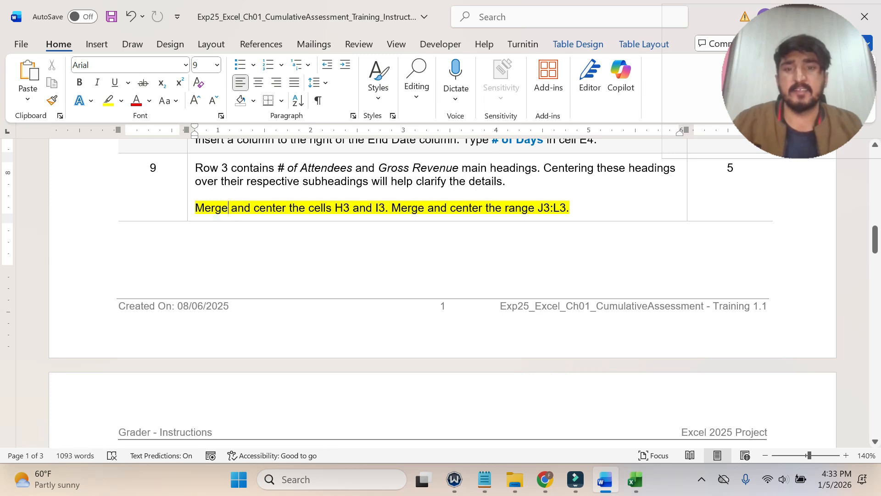
pyautogui.scroll(3, 405, 244)
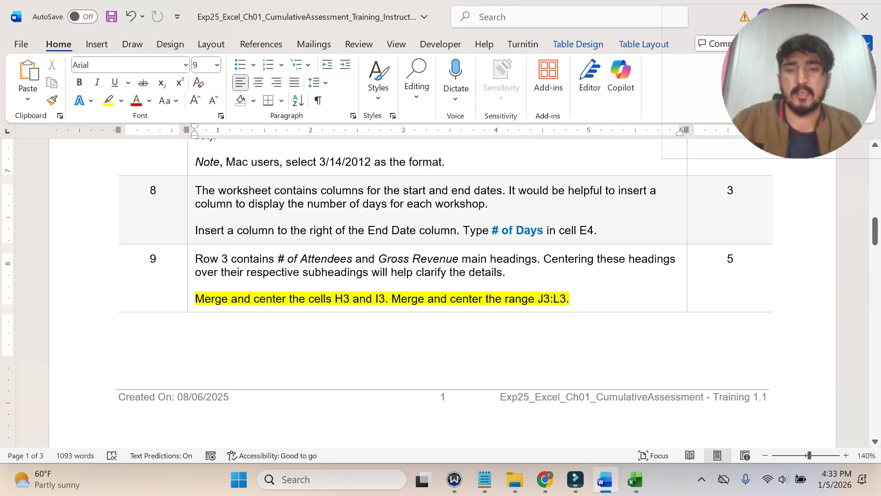
# In the Excel workbook, apply Merge & Center to cell H3 containing the # of Attendees heading.
pyautogui.moveTo(634, 480)
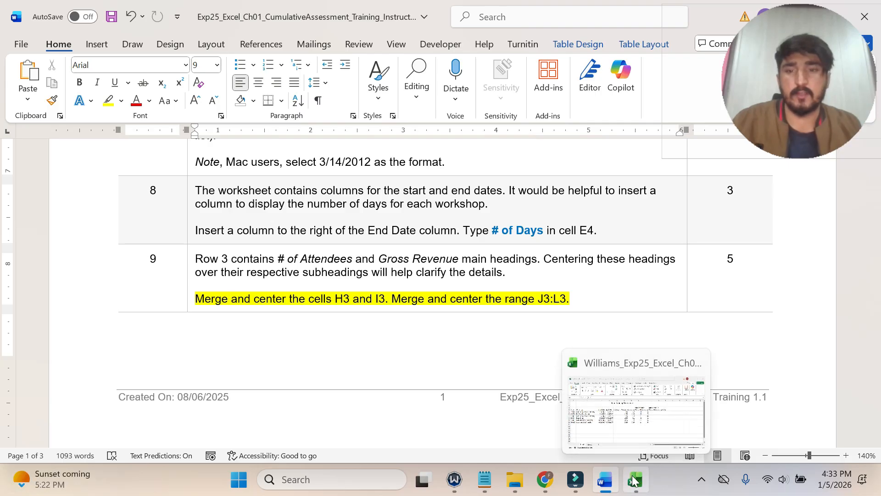
pyautogui.click(634, 479)
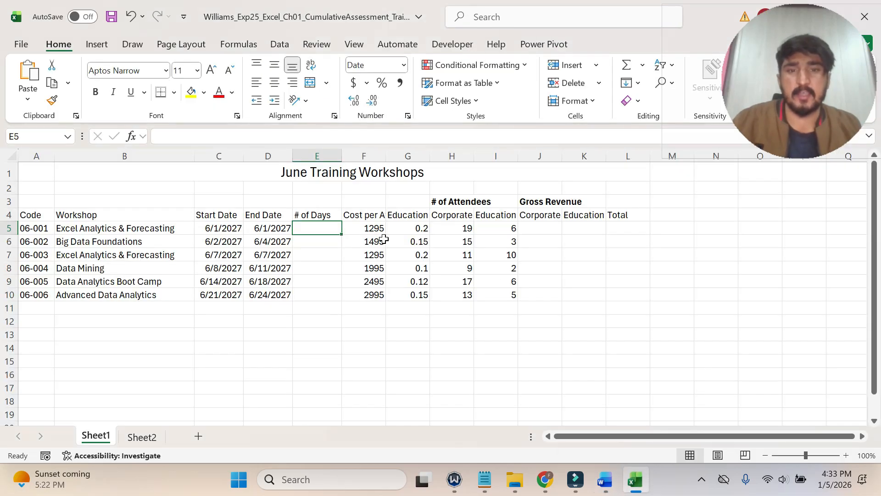
pyautogui.click(454, 211)
pyautogui.click(452, 200)
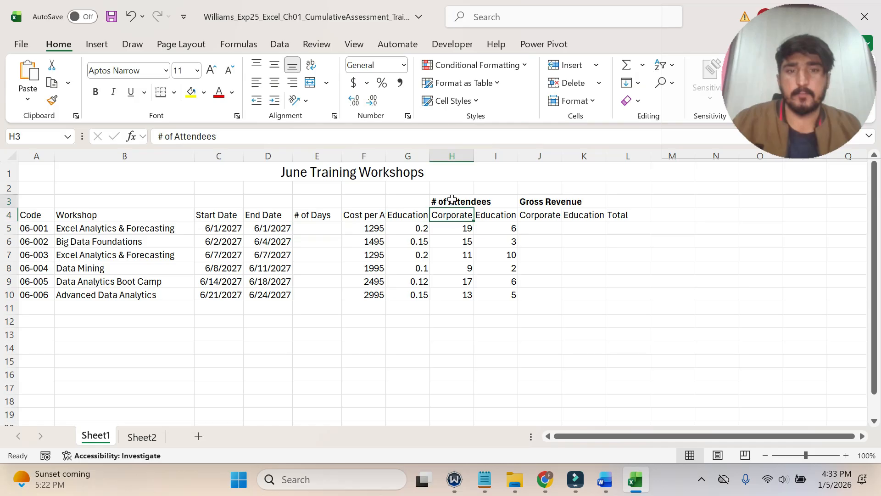
pyautogui.click(314, 84)
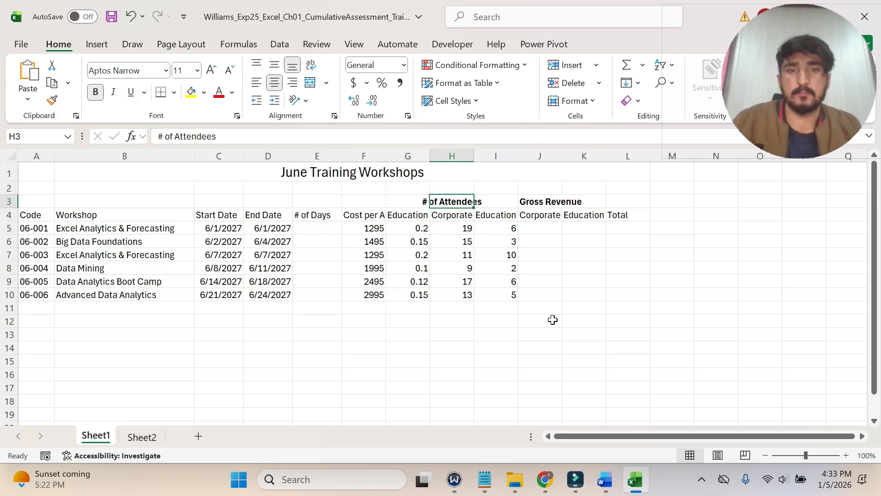
# Recheck step 9's instruction in Word and center cell I3 horizontally in the Excel workbook.
pyautogui.click(605, 486)
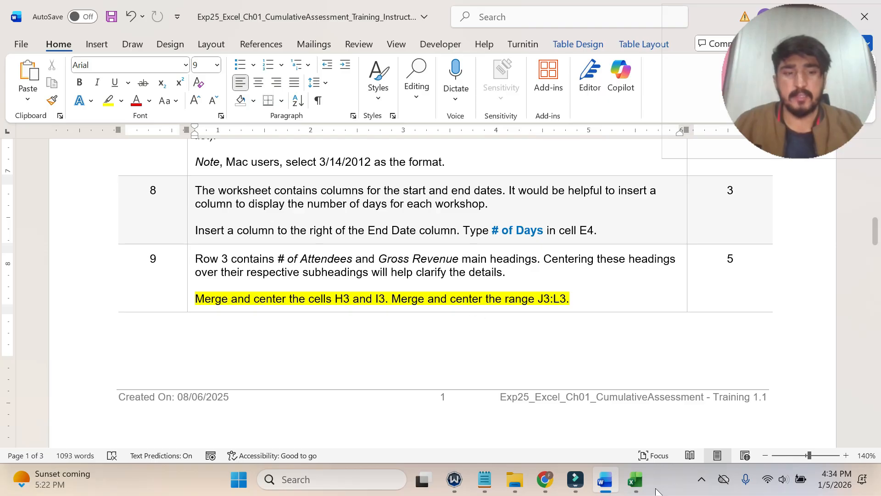
pyautogui.click(634, 479)
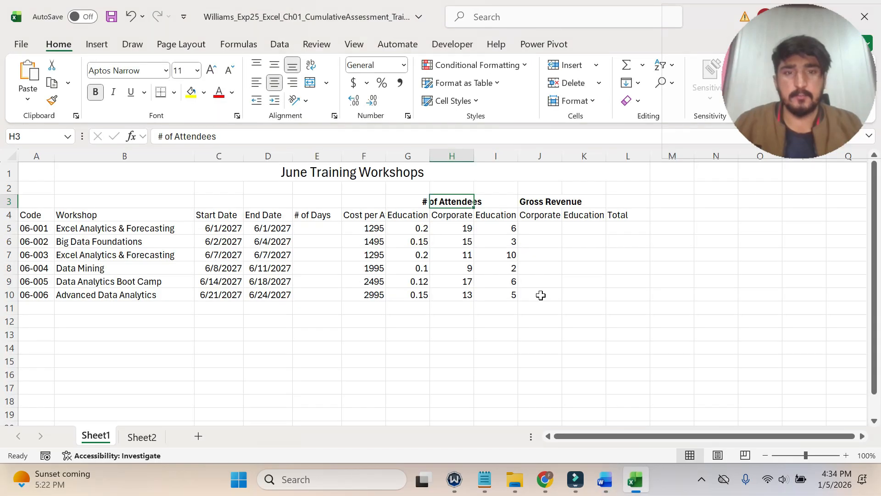
pyautogui.click(507, 200)
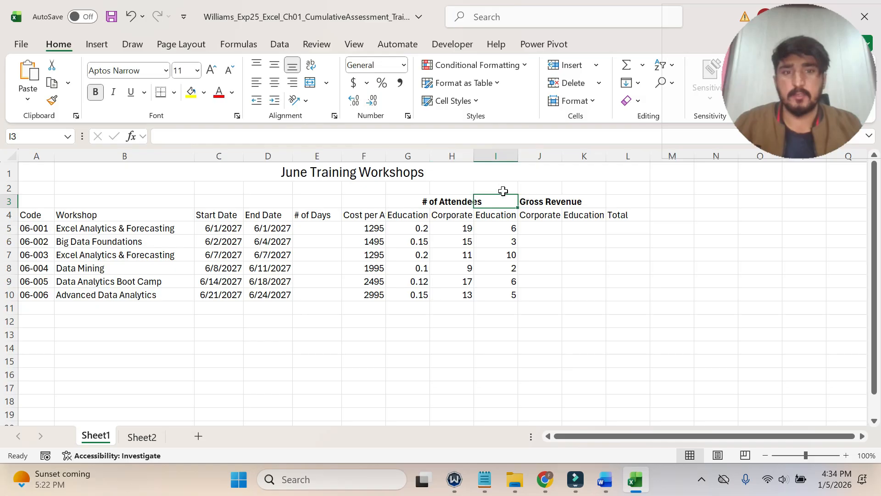
pyautogui.click(274, 83)
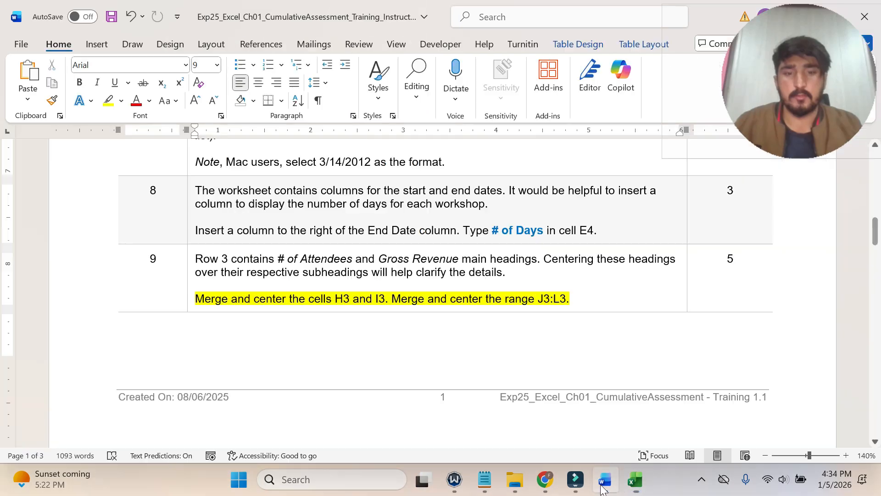
pyautogui.click(605, 479)
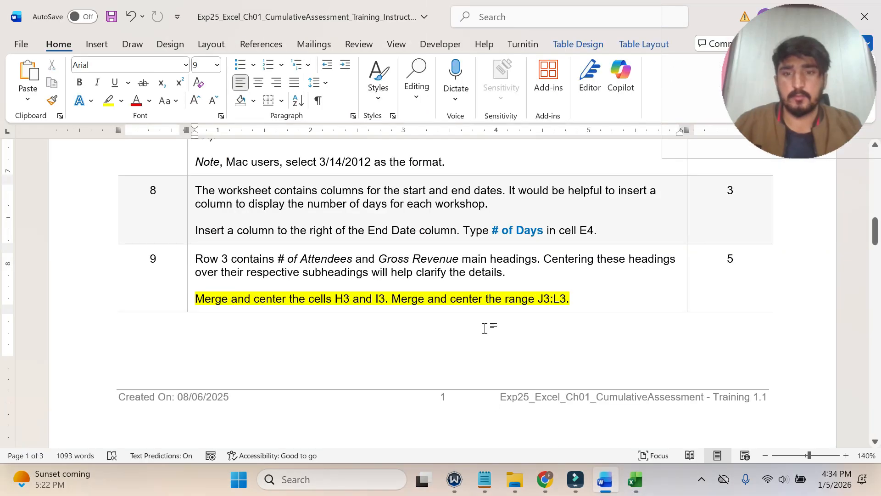
pyautogui.click(635, 479)
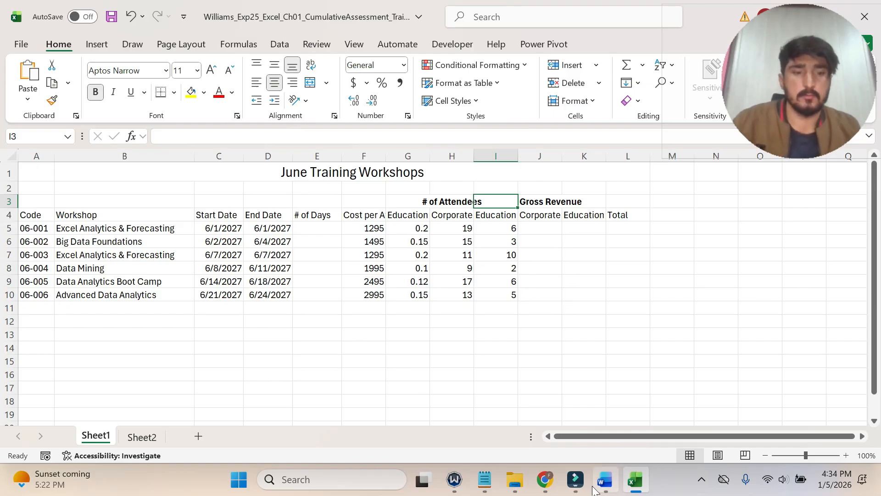
pyautogui.moveTo(603, 490)
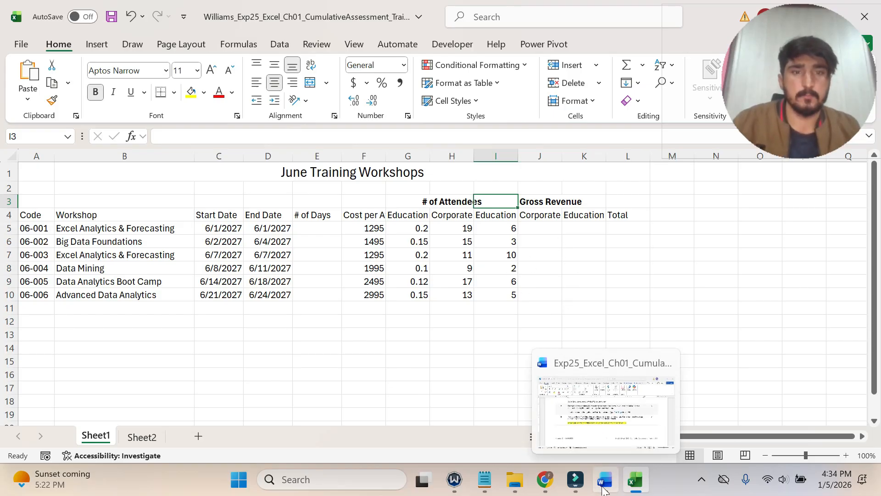
pyautogui.click(497, 254)
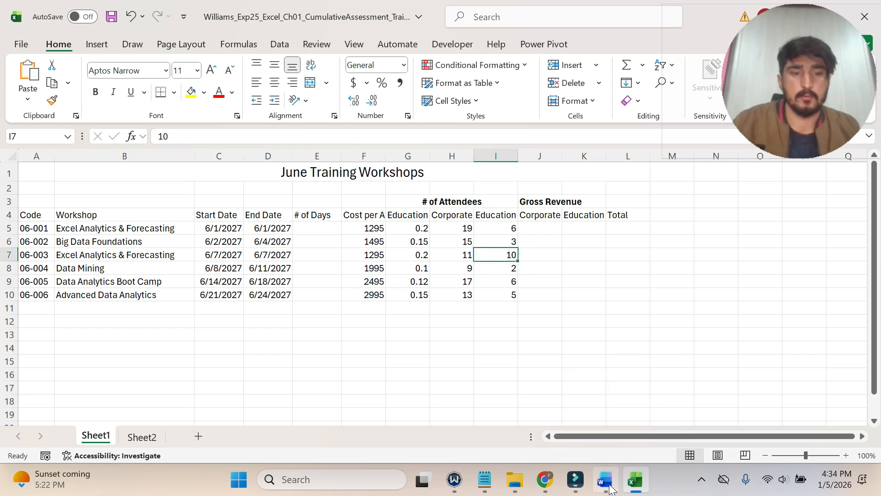
# Review step 9 in Word, then merge and center the Gross Revenue heading across J3:L3 in the Excel workbook.
pyautogui.moveTo(609, 488)
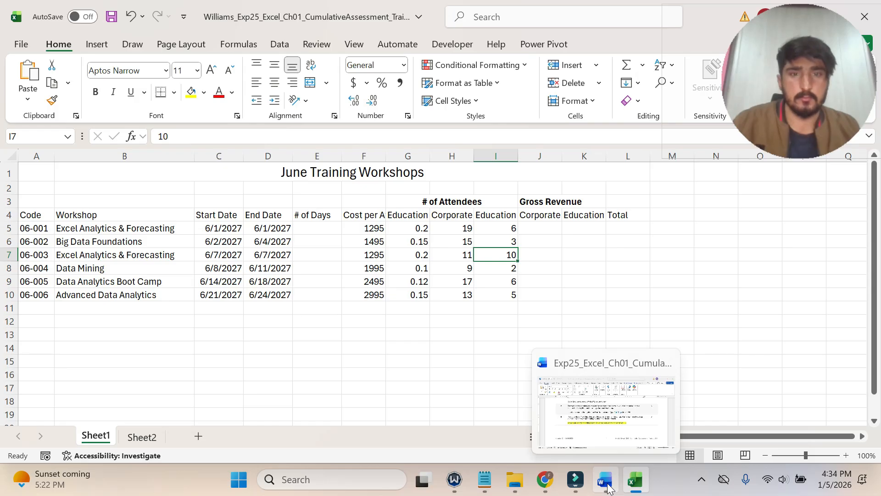
pyautogui.click(606, 480)
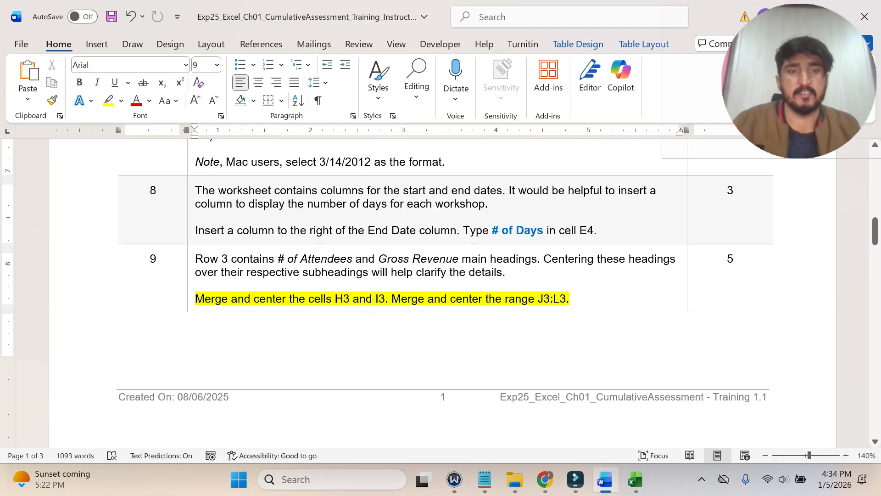
pyautogui.click(634, 479)
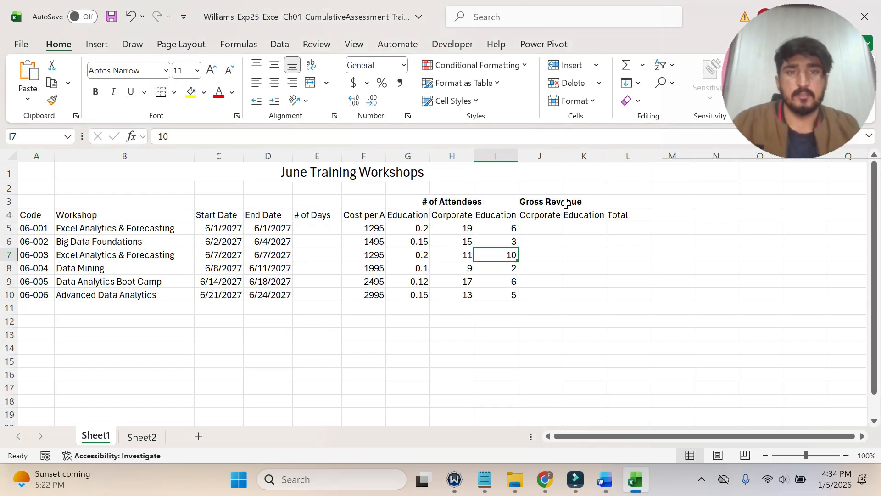
pyautogui.moveTo(523, 202); pyautogui.dragTo(624, 200)
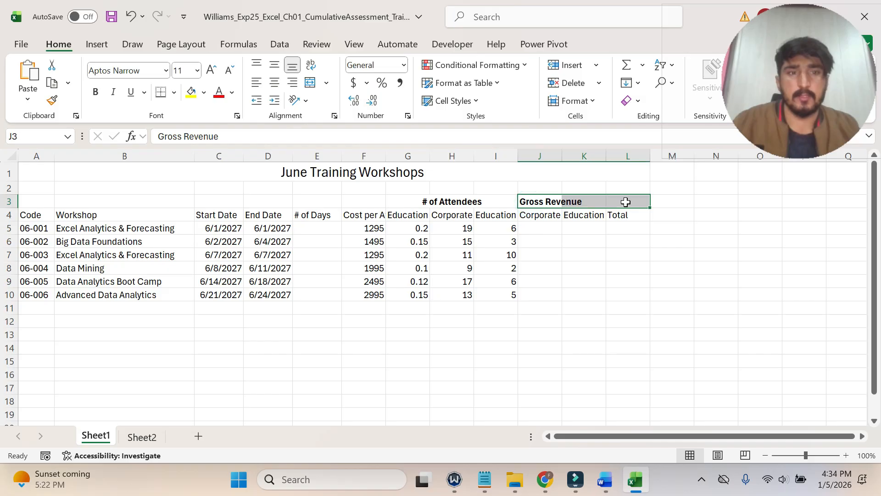
pyautogui.click(310, 83)
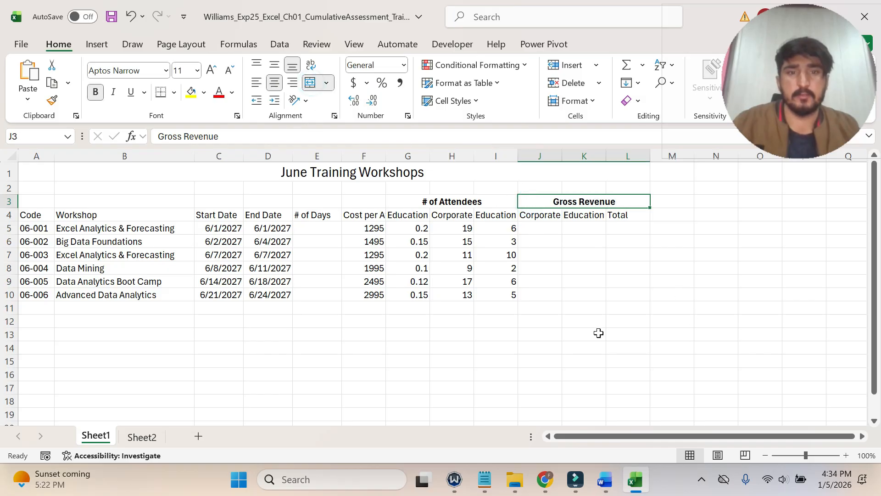
pyautogui.click(588, 320)
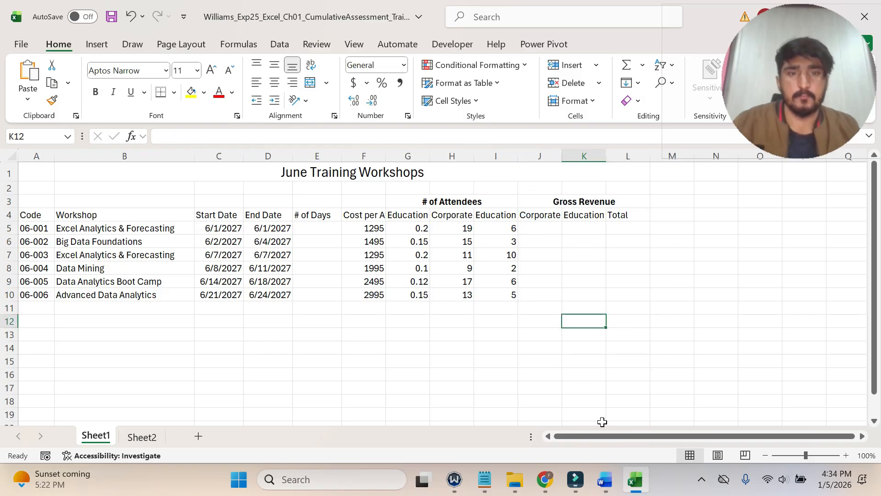
# In the Word instructions, undo the step 9 highlight and select step 10's opening sentences about the row 4 headings.
pyautogui.click(605, 479)
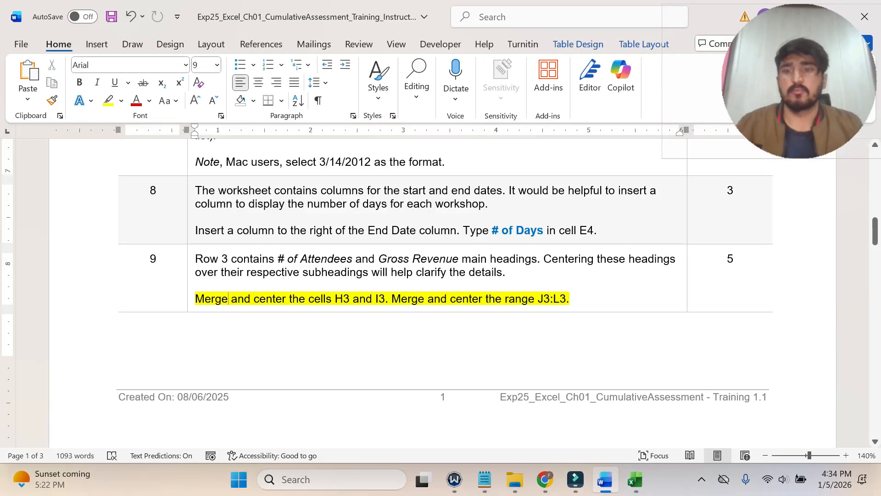
pyautogui.tripleClick(374, 298)
pyautogui.scroll(-5, 374, 291)
pyautogui.scroll(-3, 441, 298)
pyautogui.moveTo(254, 230); pyautogui.dragTo(196, 203)
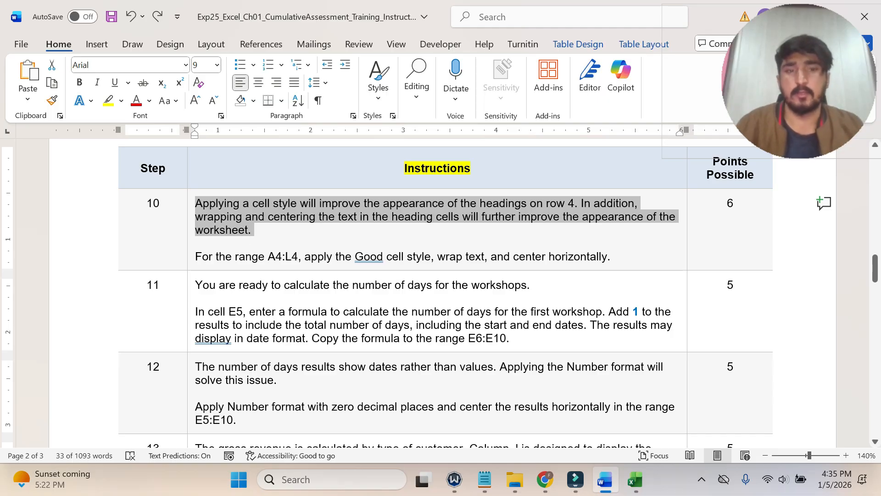
# Highlight step 10's instruction about the Good cell style, text wrapping and centering for A4:L4 in yellow.
pyautogui.moveTo(612, 257); pyautogui.dragTo(195, 256)
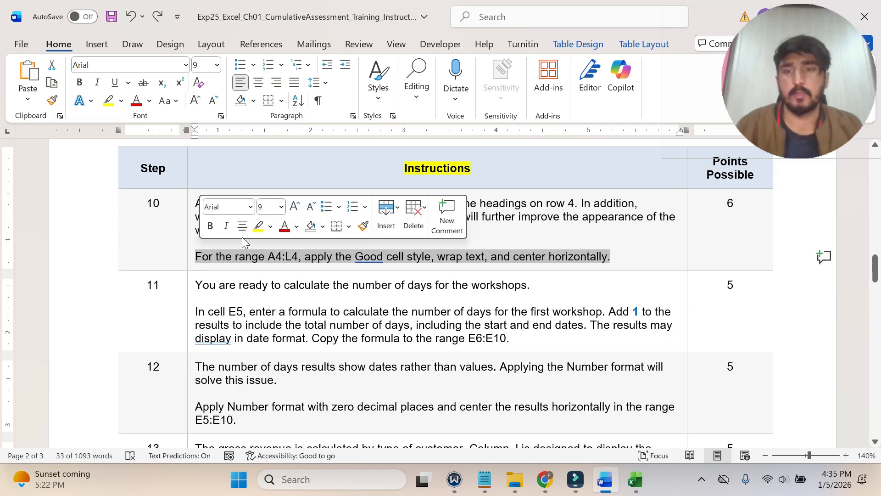
pyautogui.click(259, 226)
pyautogui.click(252, 256)
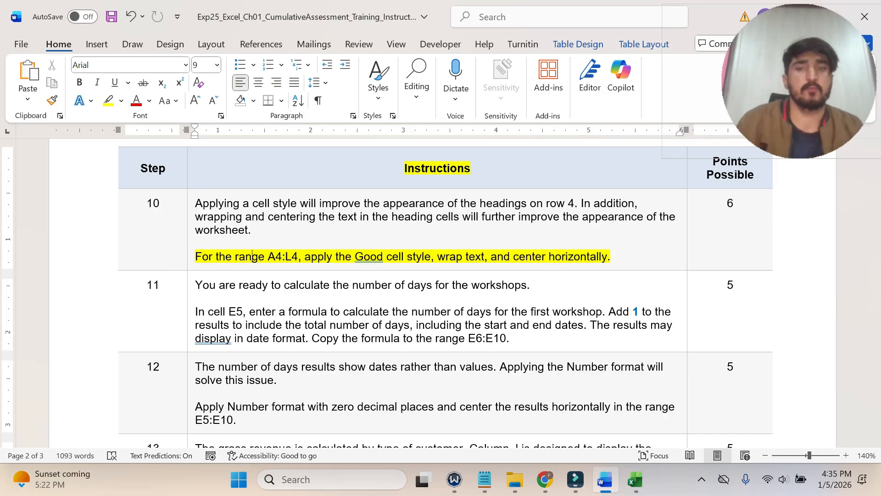
# In the Excel workbook, apply the Good cell style to the heading range A4:L4, checking the style name in Word.
pyautogui.click(637, 480)
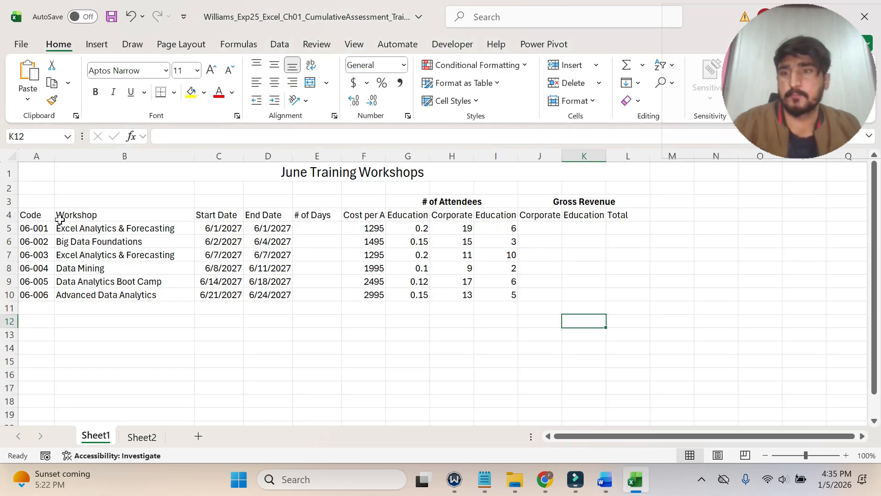
pyautogui.moveTo(31, 214); pyautogui.dragTo(612, 214)
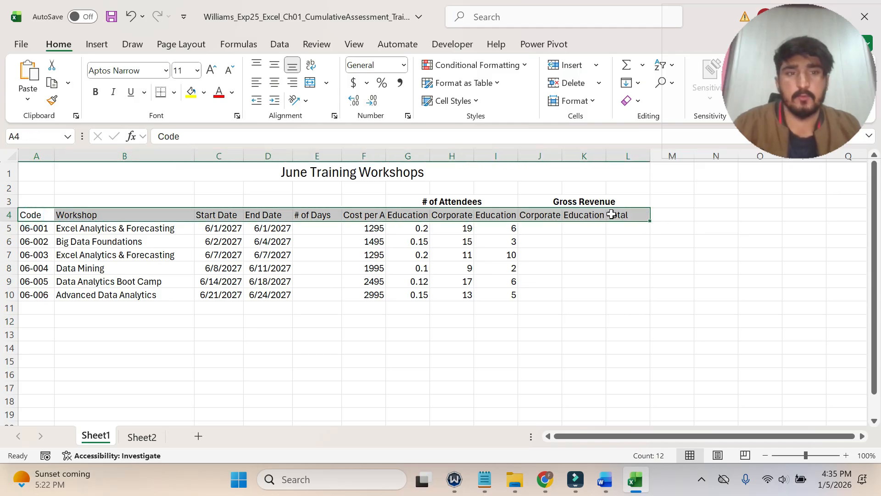
pyautogui.click(608, 481)
pyautogui.click(252, 262)
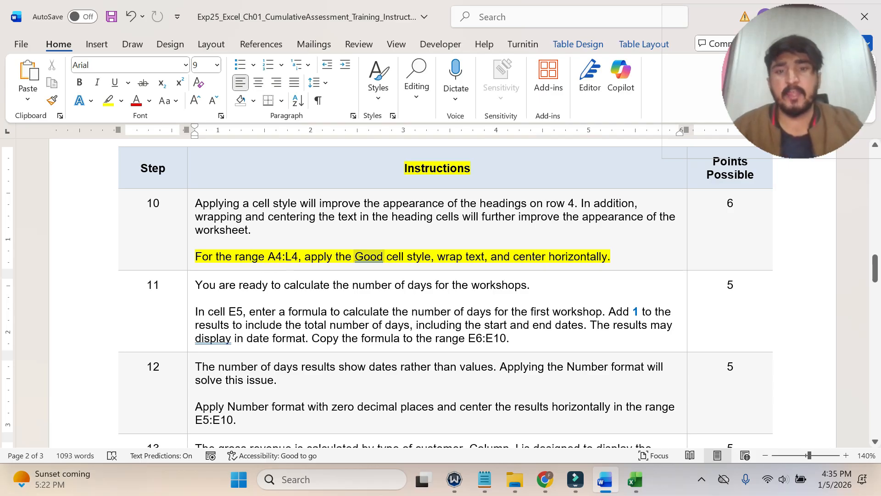
pyautogui.click(641, 480)
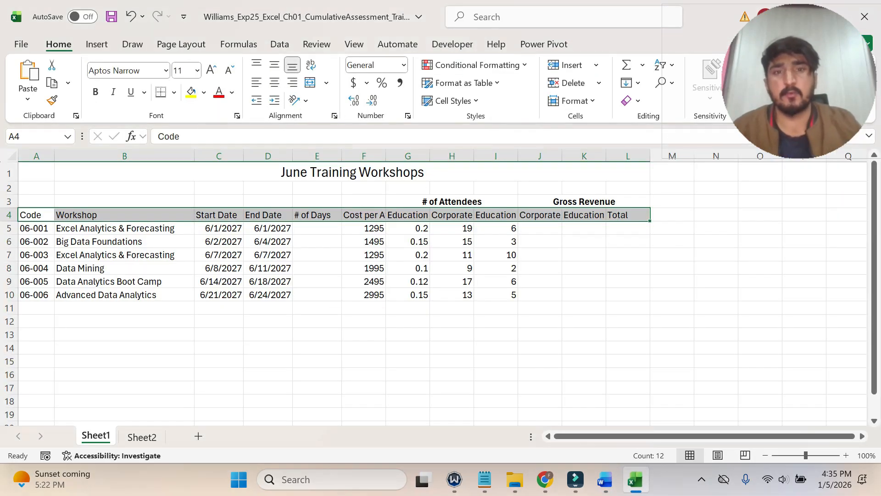
pyautogui.click(478, 103)
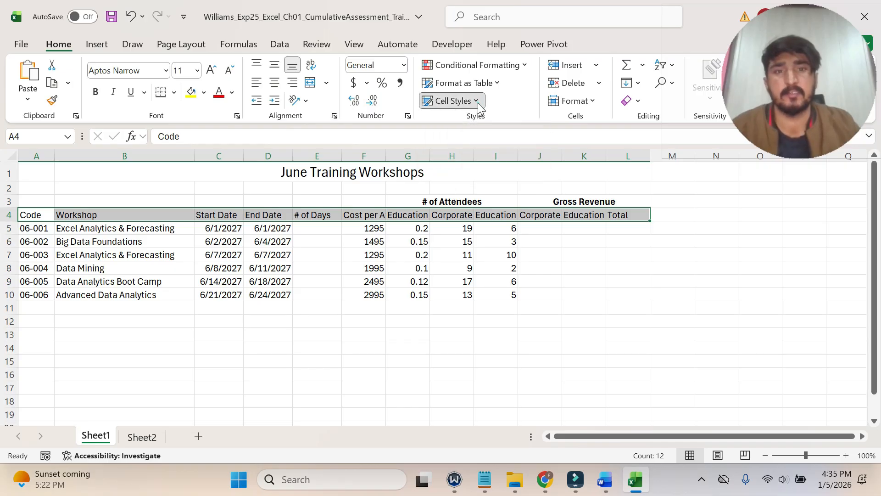
pyautogui.click(591, 205)
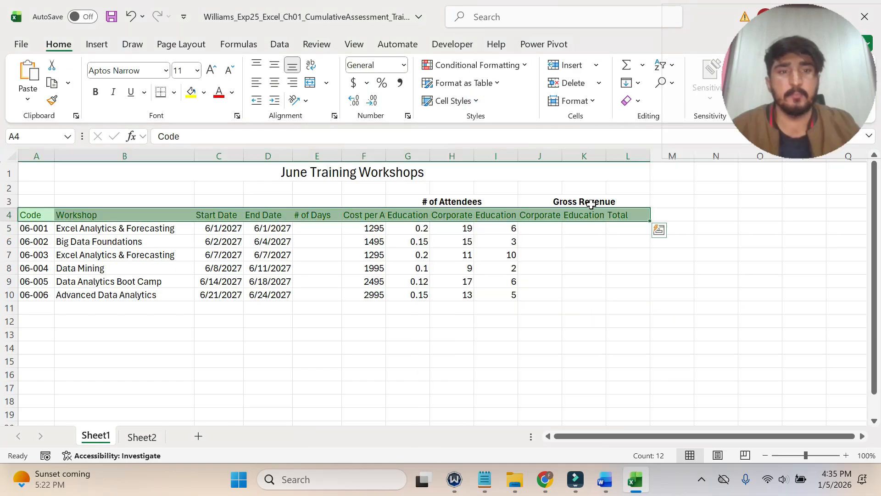
# Wrap the text and center it horizontally in A4:L4, following the rest of step 10 in the Word instructions.
pyautogui.click(605, 479)
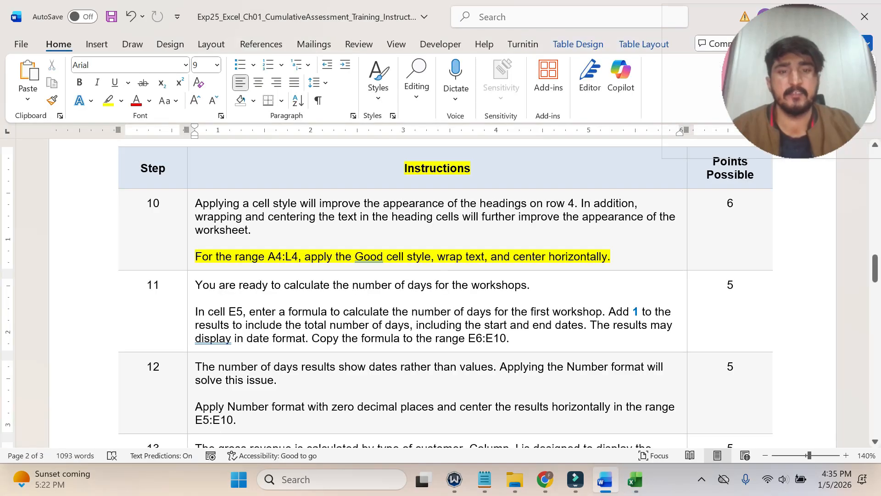
pyautogui.click(635, 480)
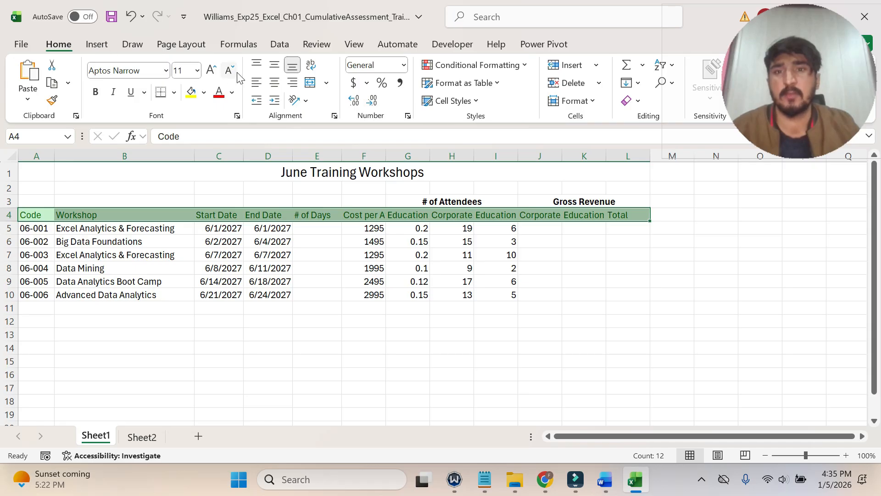
pyautogui.click(314, 68)
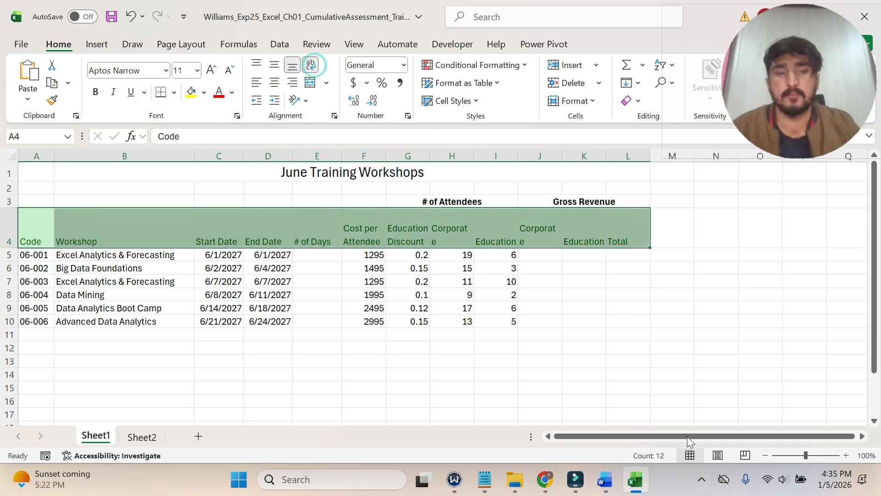
pyautogui.click(613, 479)
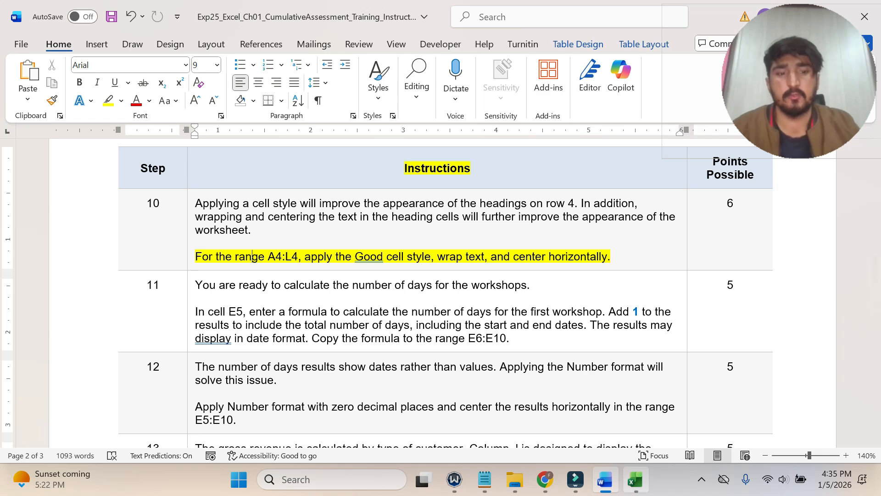
pyautogui.click(635, 479)
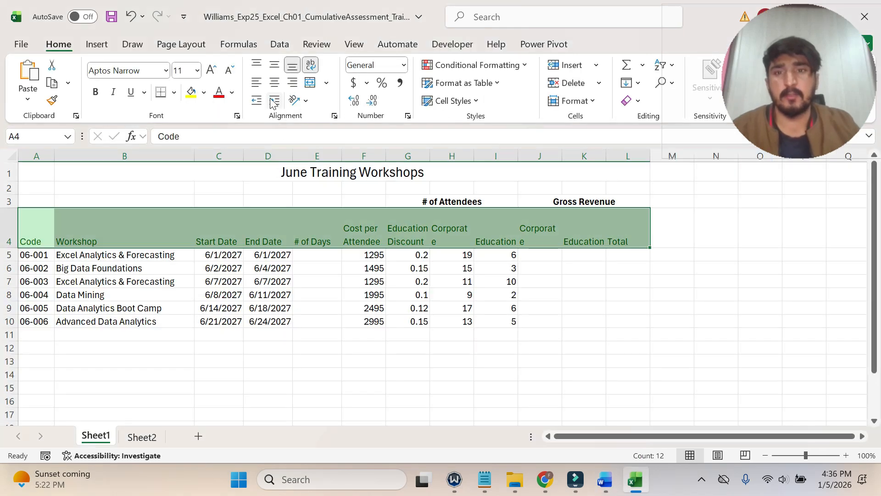
pyautogui.click(275, 85)
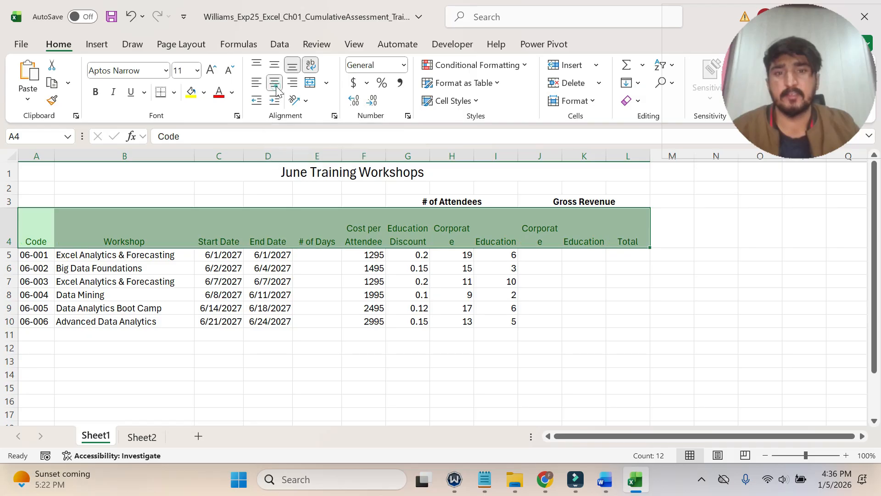
pyautogui.moveTo(609, 477)
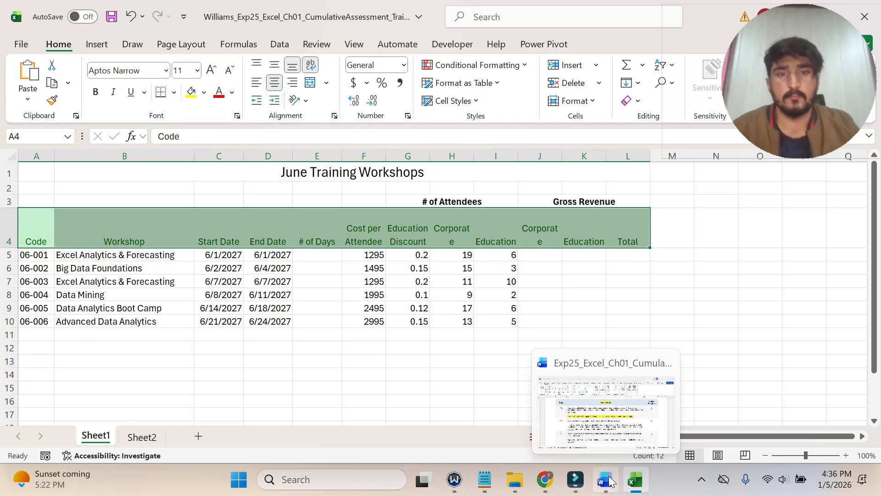
# In the Word instructions, undo the step 10 highlight and select step 11's opening sentence about the number of days.
pyautogui.click(610, 480)
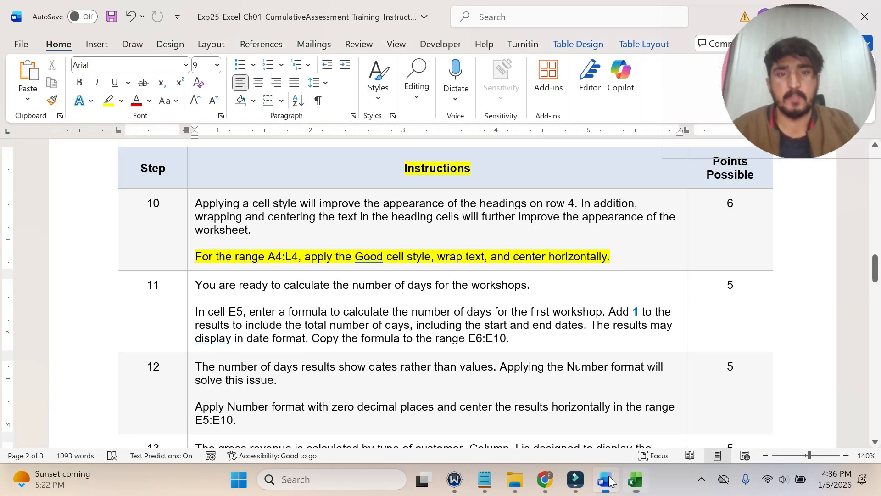
pyautogui.hotkey('ctrl', 'z')
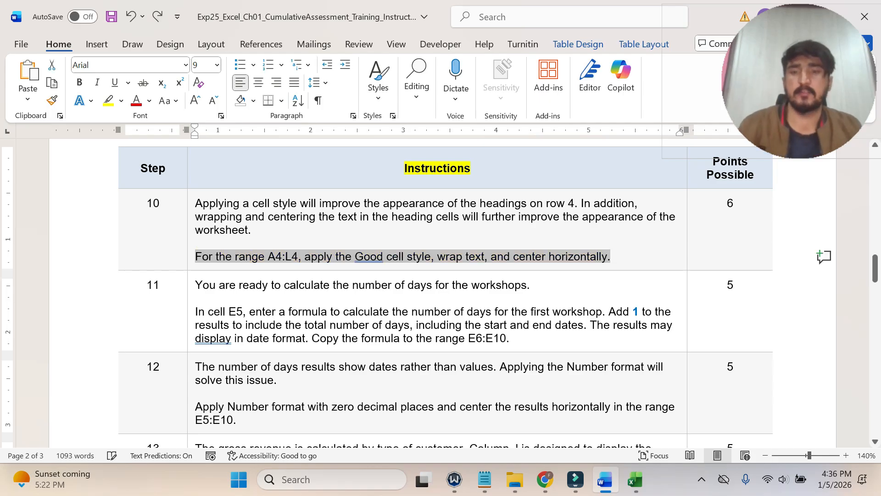
pyautogui.scroll(-2, 186, 248)
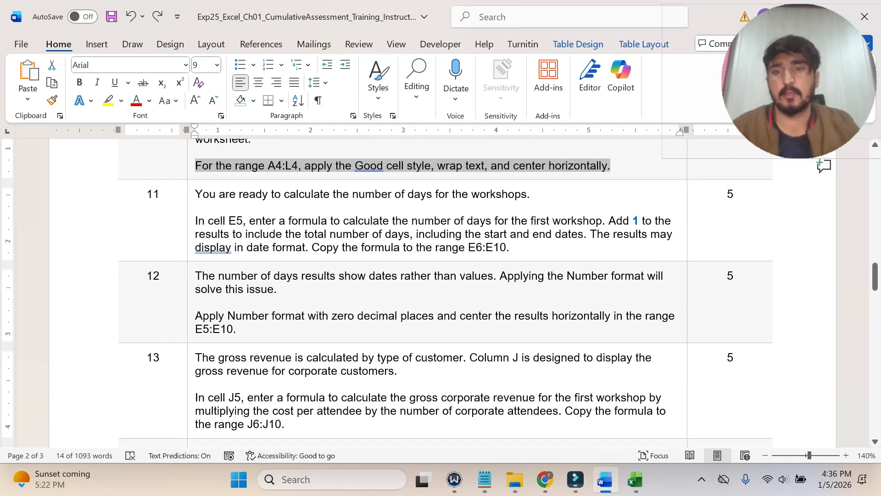
pyautogui.click(191, 194)
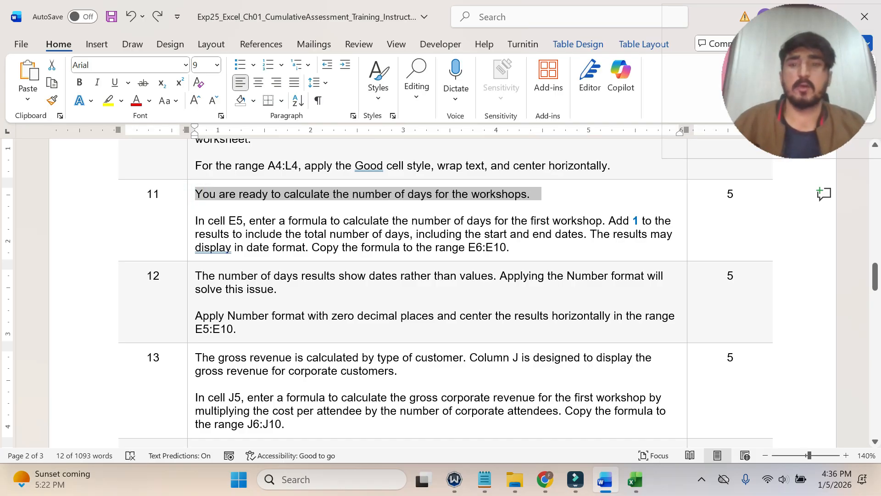
# Highlight step 11's full instruction about the number-of-days formula in E5 and its copy to E6:E10 in yellow.
pyautogui.click(191, 221)
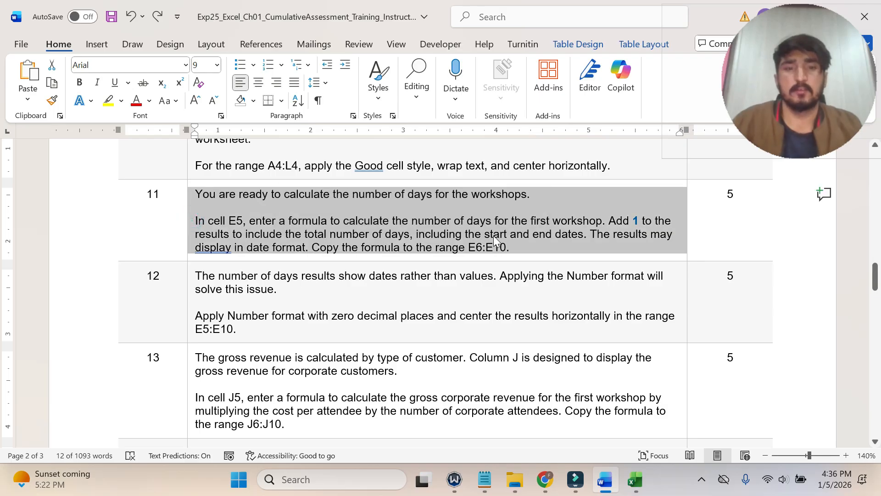
pyautogui.click(518, 249)
pyautogui.moveTo(523, 250); pyautogui.dragTo(192, 220)
pyautogui.click(252, 196)
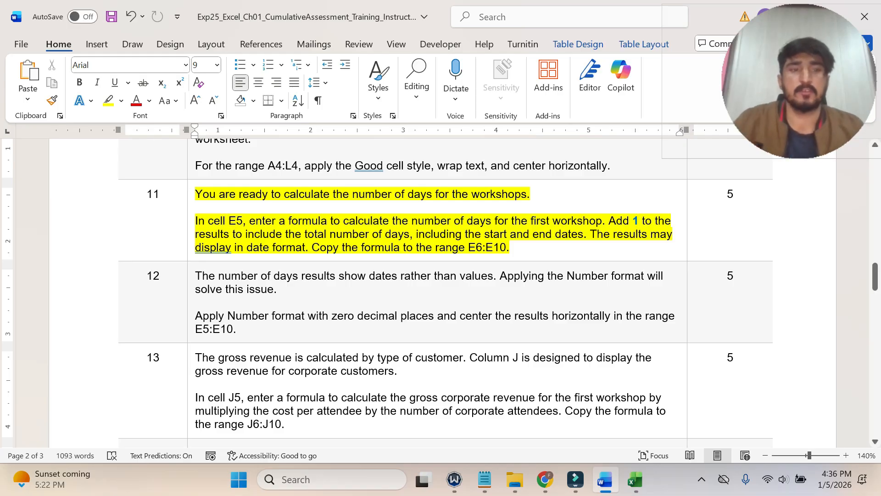
# In the Excel workbook, begin the number-of-days formula in E5 with an opening parenthesis, consulting step 11 in Word.
pyautogui.click(635, 479)
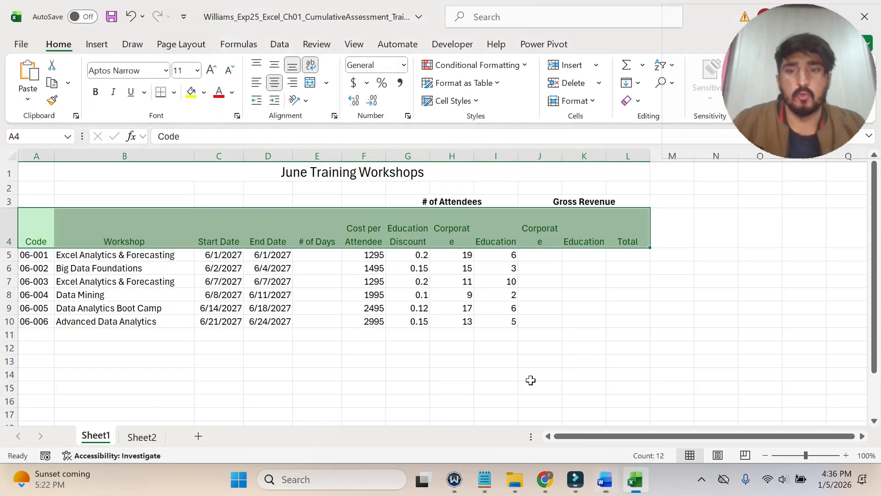
pyautogui.click(316, 254)
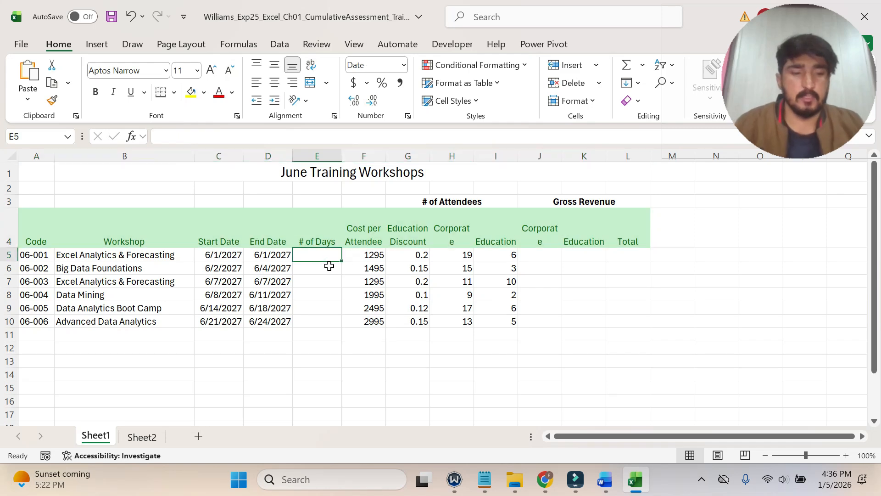
pyautogui.write('=(')
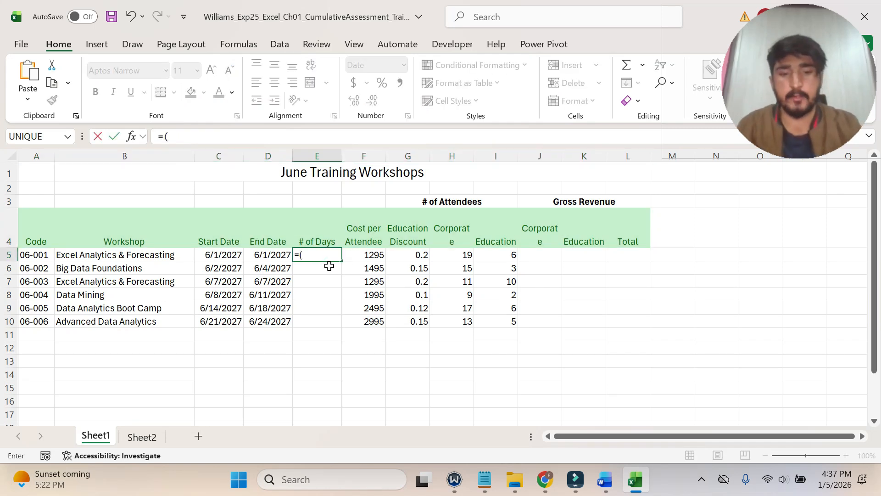
pyautogui.write('1')
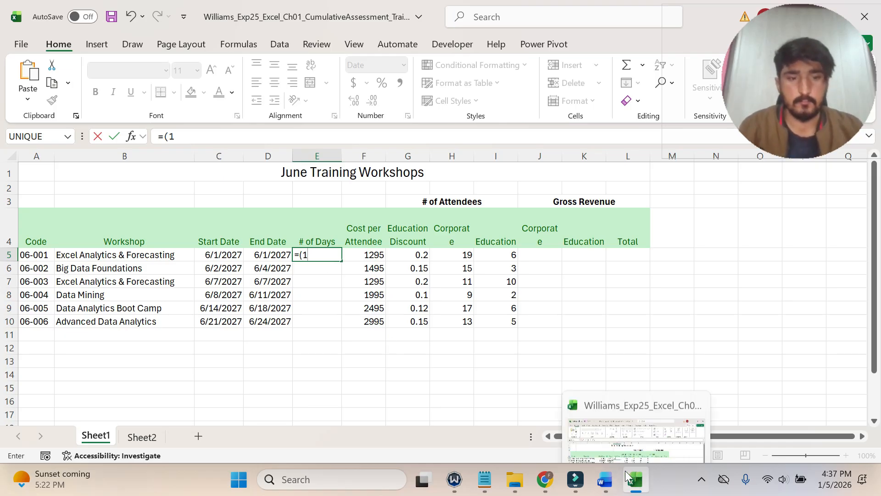
pyautogui.click(618, 455)
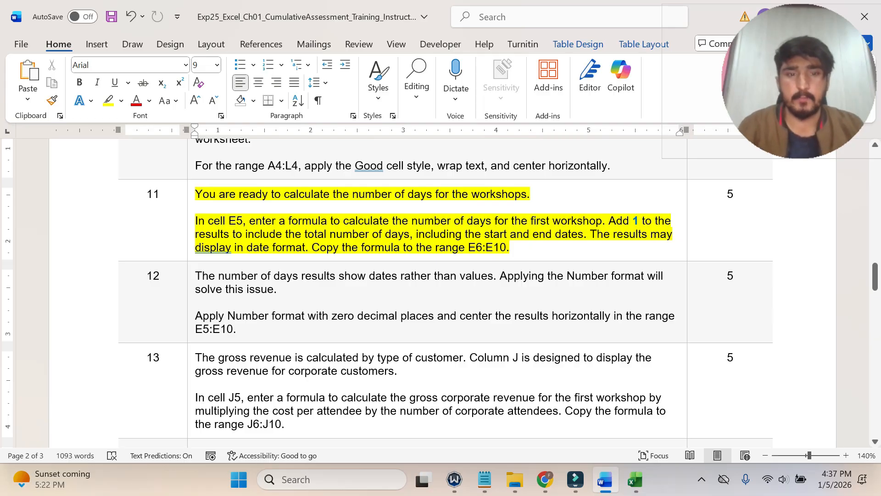
pyautogui.click(634, 477)
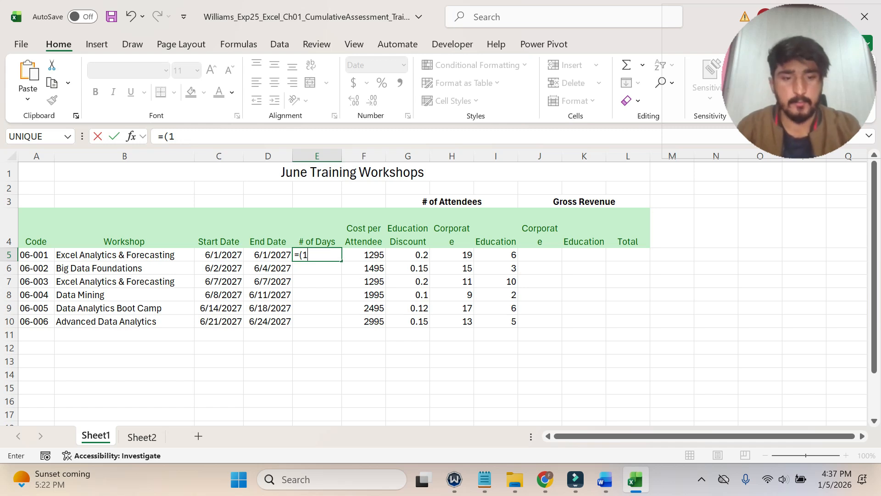
pyautogui.click(605, 480)
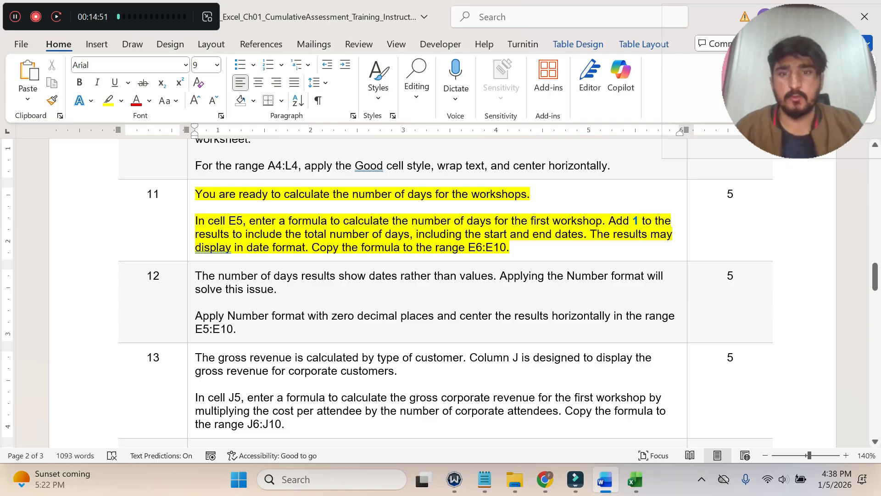
pyautogui.hotkey('alt', 'Tab')
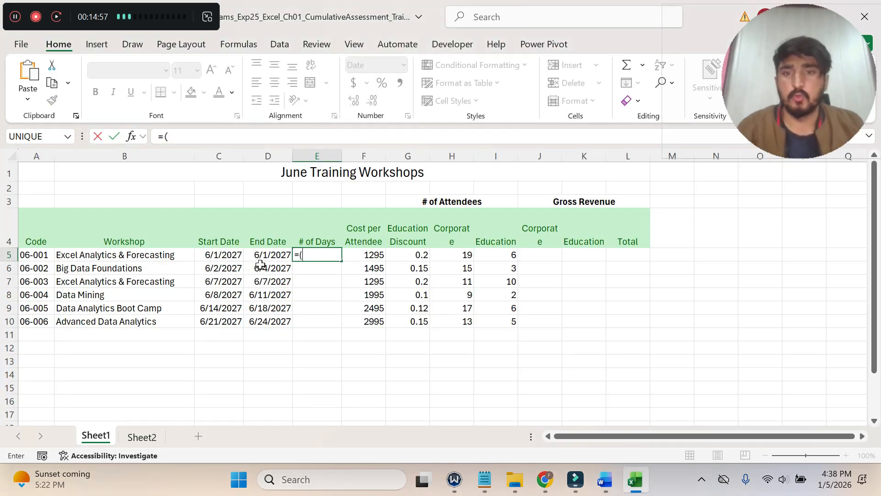
# Complete the formula in E5 as =(D5-C5)+1, rechecking step 11 in Word before entering it.
pyautogui.click(277, 254)
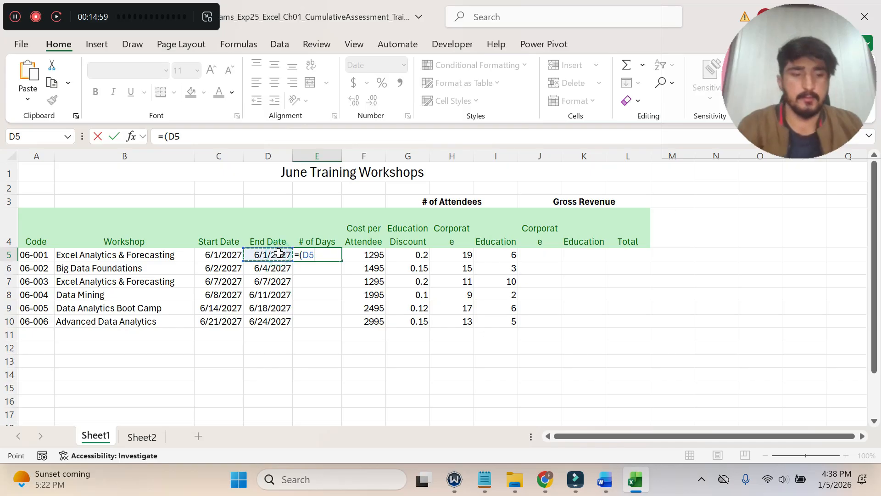
pyautogui.write('-')
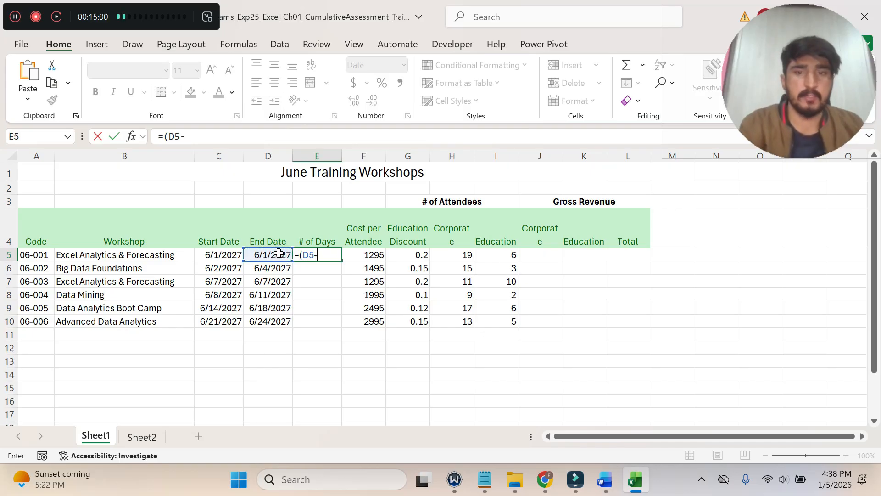
pyautogui.click(230, 256)
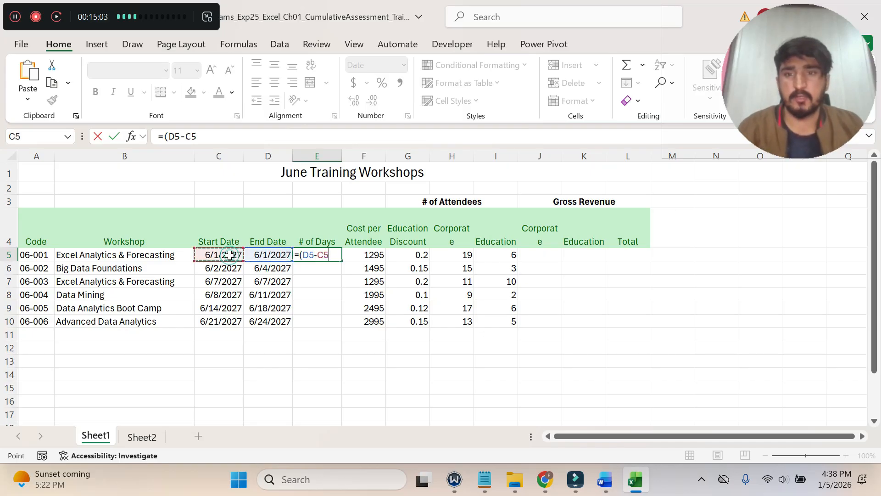
pyautogui.write(')')
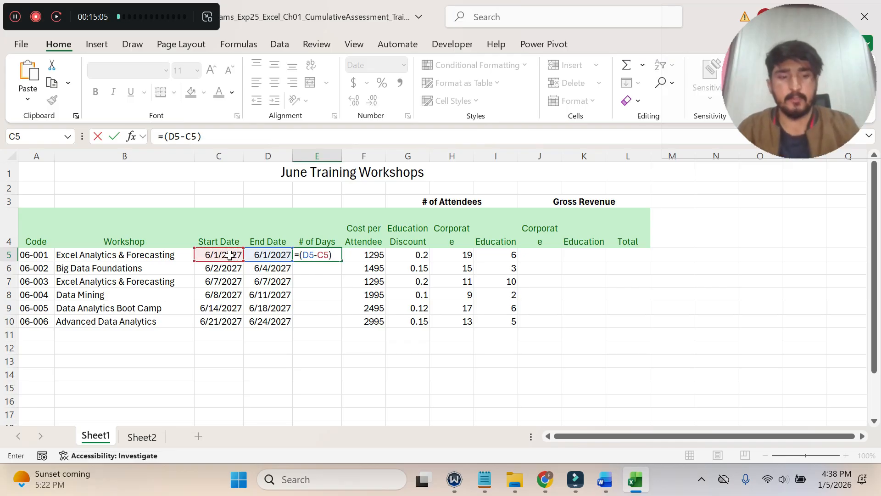
pyautogui.write('+1')
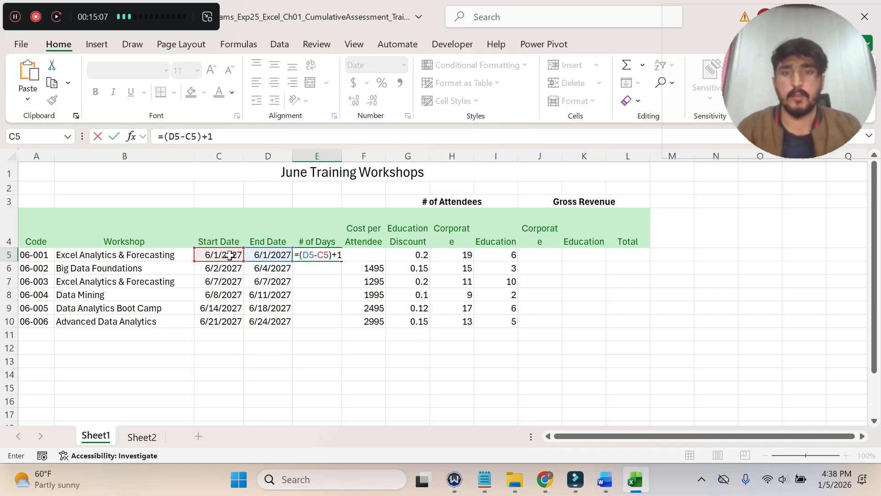
pyautogui.click(605, 479)
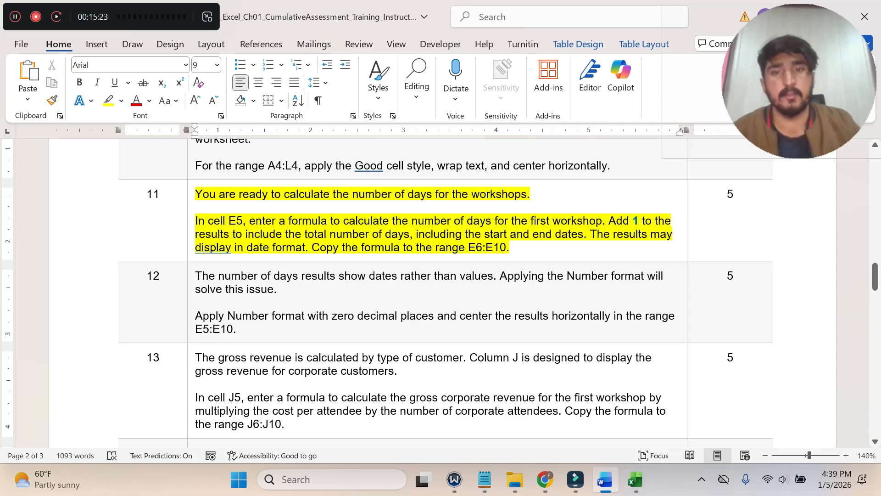
pyautogui.click(635, 479)
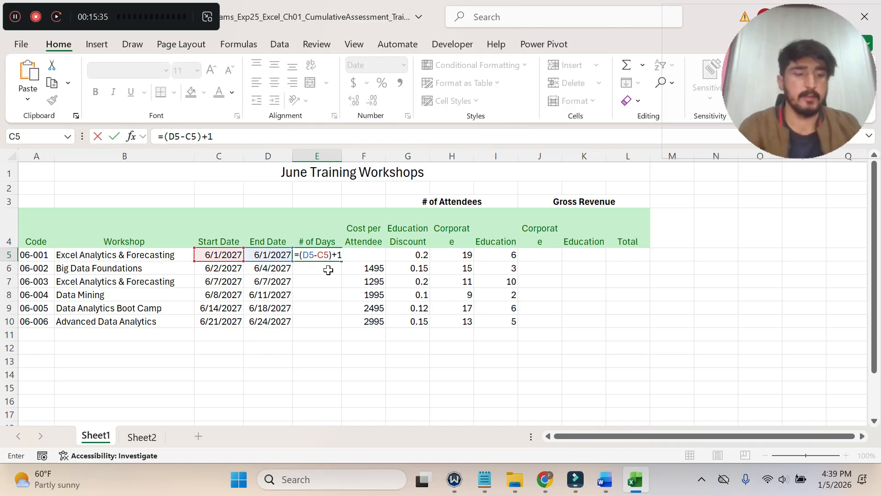
pyautogui.press('Return')
pyautogui.click(335, 257)
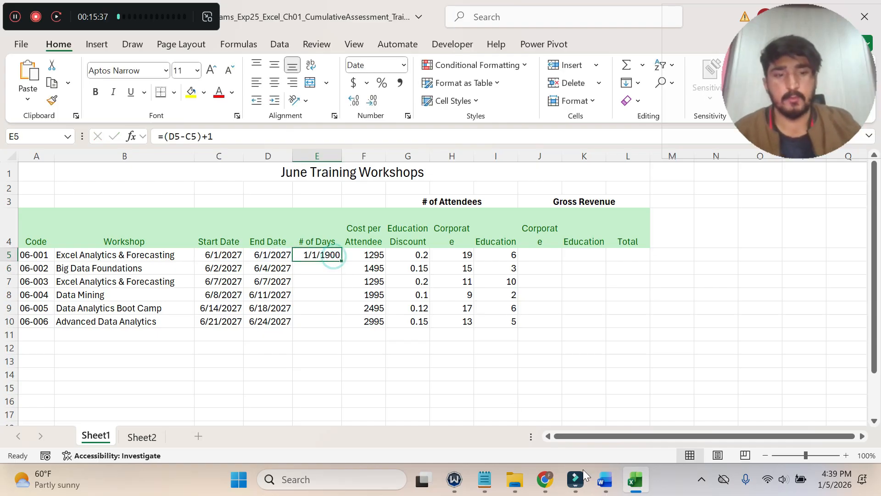
# Try the Number format on the number-of-days result in E5 and undo it.
pyautogui.click(605, 480)
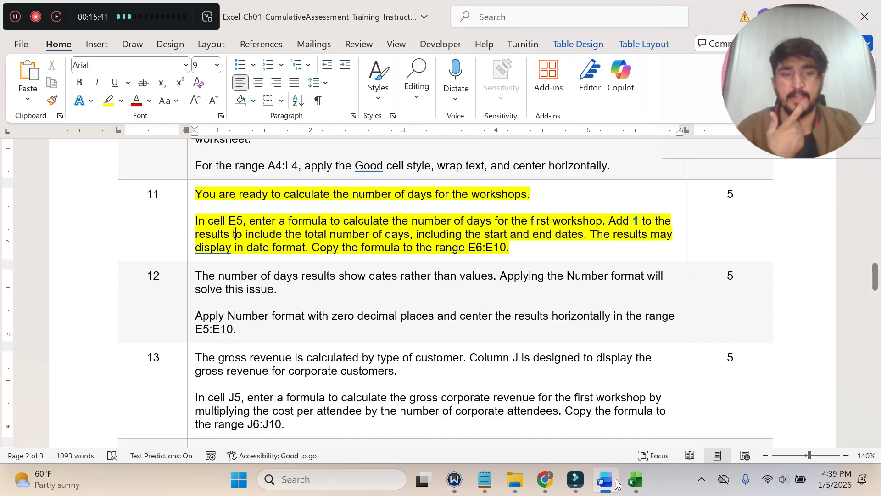
pyautogui.click(635, 479)
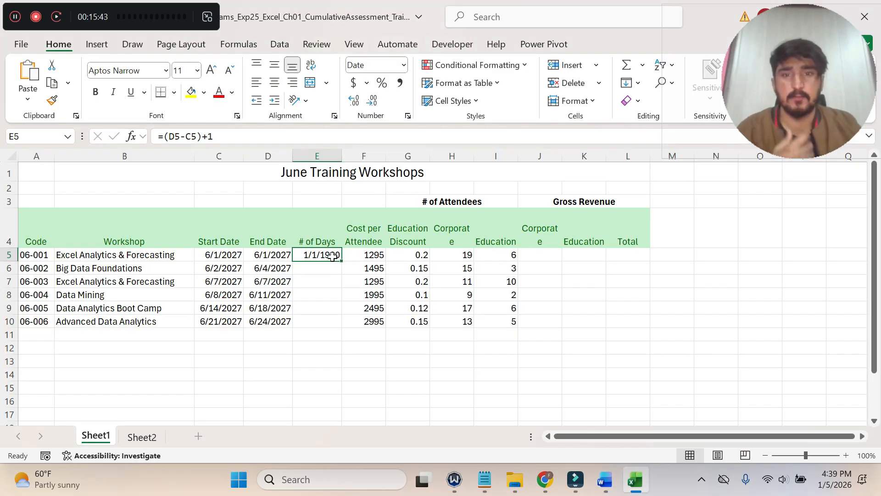
pyautogui.click(404, 65)
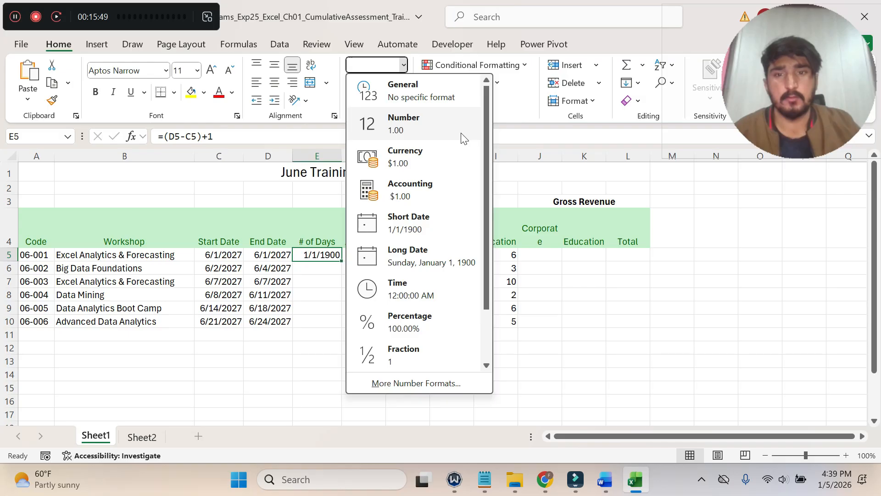
pyautogui.click(464, 138)
pyautogui.click(404, 68)
pyautogui.scroll(-1, 417, 264)
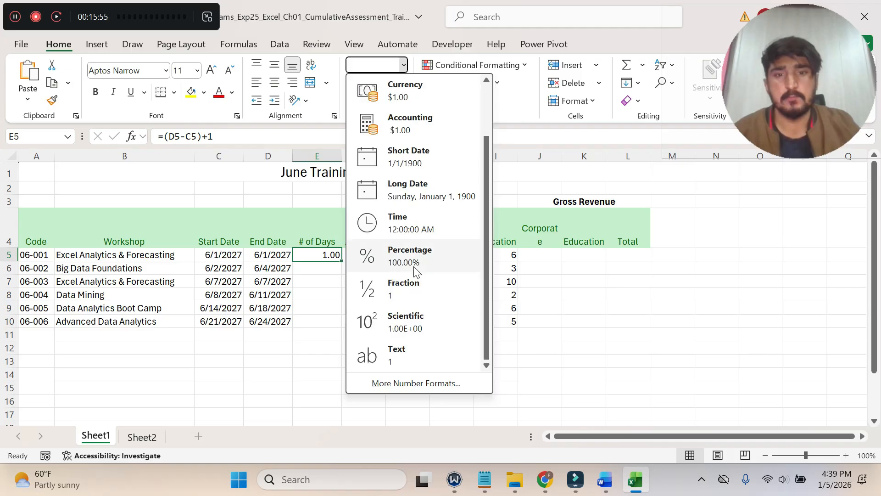
pyautogui.scroll(1, 415, 270)
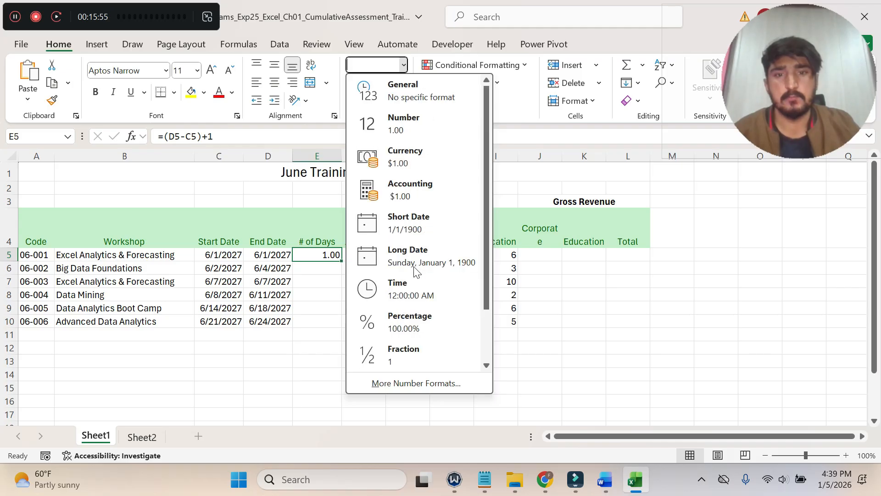
pyautogui.click(575, 301)
pyautogui.hotkey('ctrl', 'z')
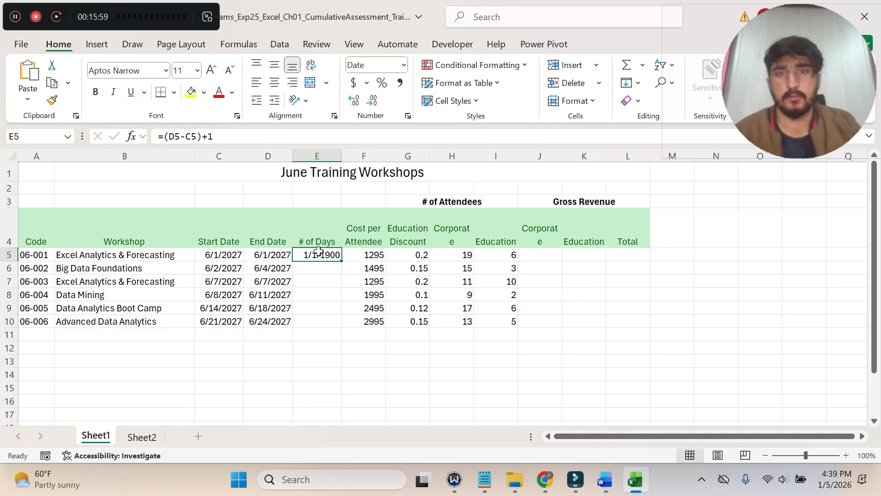
# Copy the number-of-days formula from E5 to the range E6:E10, checking the range in the Word instructions.
pyautogui.click(605, 479)
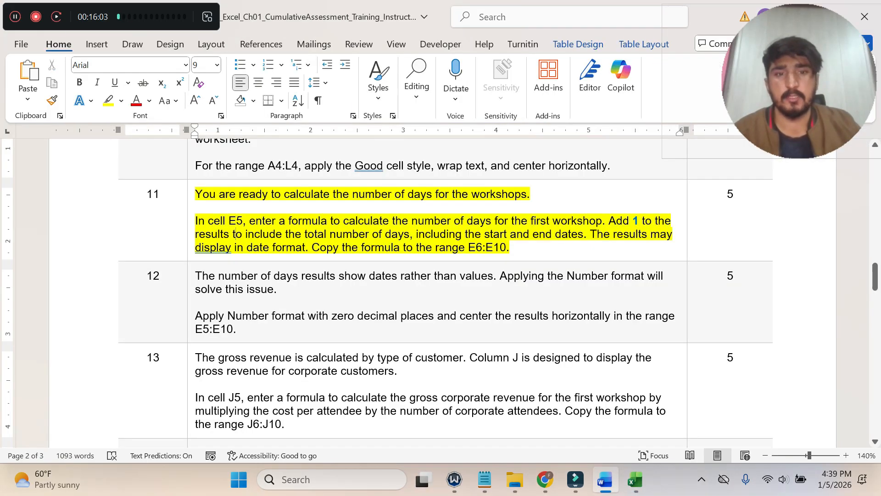
pyautogui.click(635, 479)
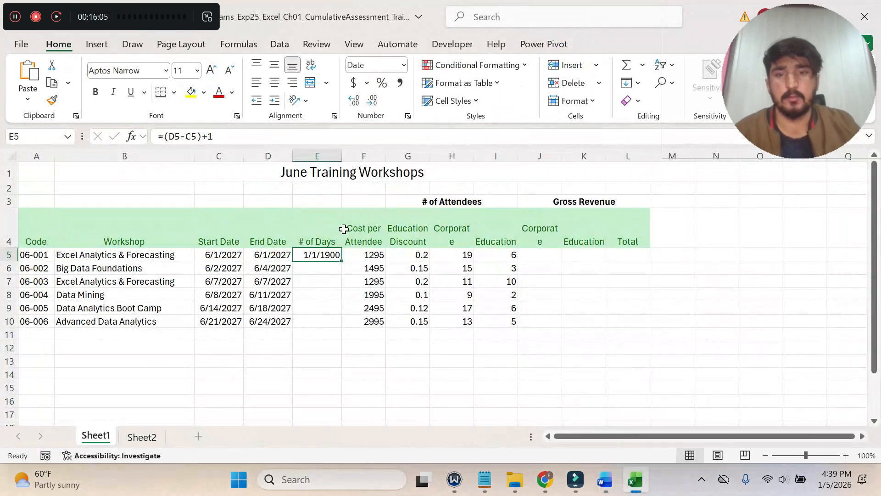
pyautogui.moveTo(342, 261); pyautogui.dragTo(345, 326)
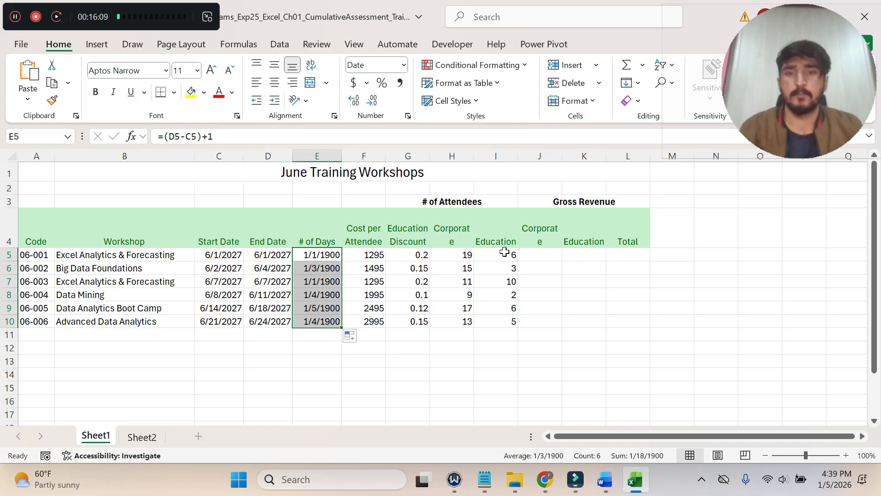
# In the Word instructions, undo the step 11 highlight and select step 12's opening sentences about the Number format.
pyautogui.click(604, 481)
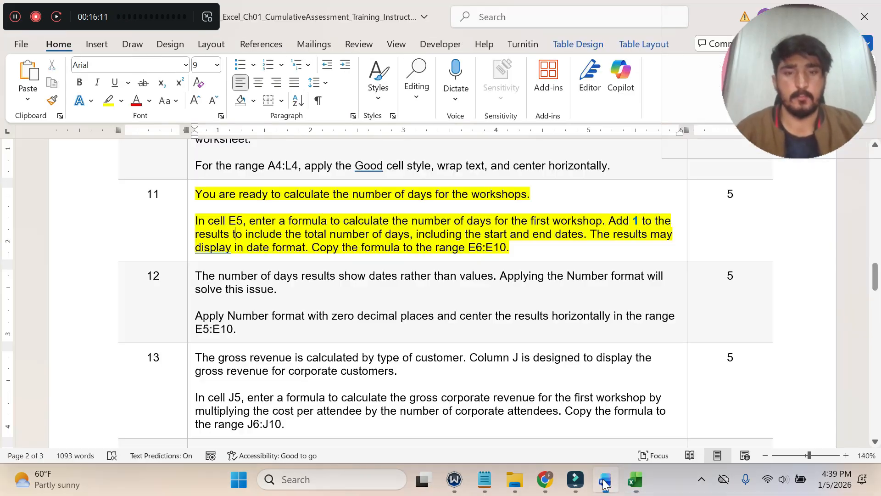
pyautogui.click(191, 225)
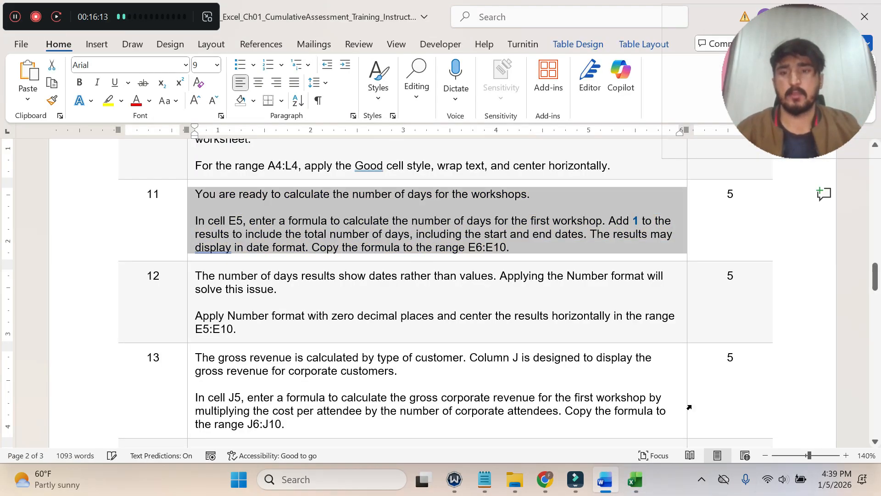
pyautogui.scroll(-2, 689, 407)
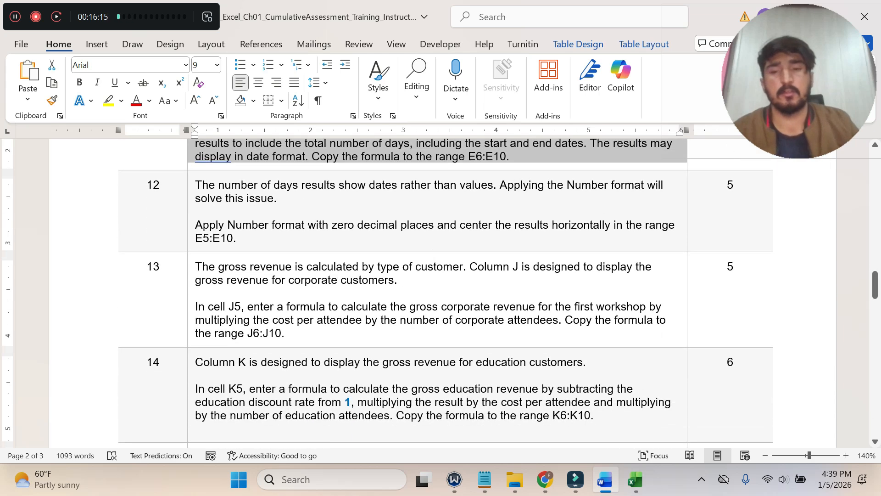
pyautogui.moveTo(288, 205); pyautogui.dragTo(196, 187)
pyautogui.click(281, 220)
pyautogui.moveTo(288, 202); pyautogui.dragTo(195, 185)
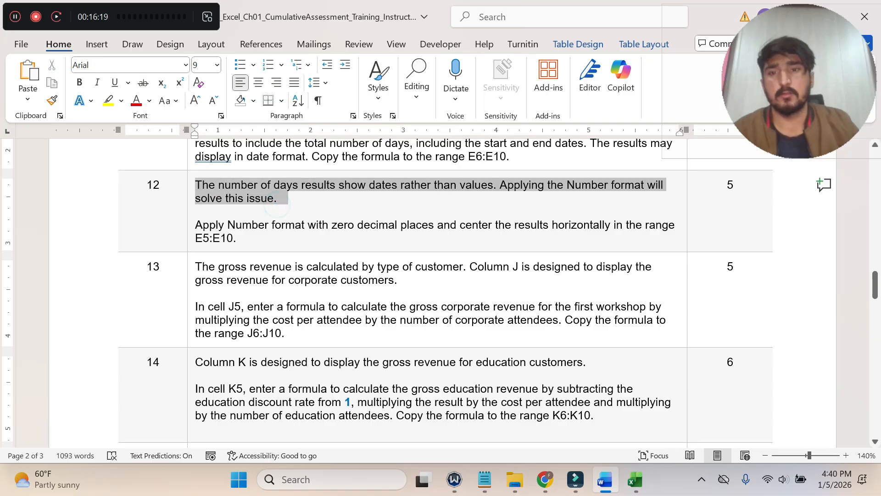
# Highlight all of step 12's text in yellow in the Word instructions.
pyautogui.click(294, 200)
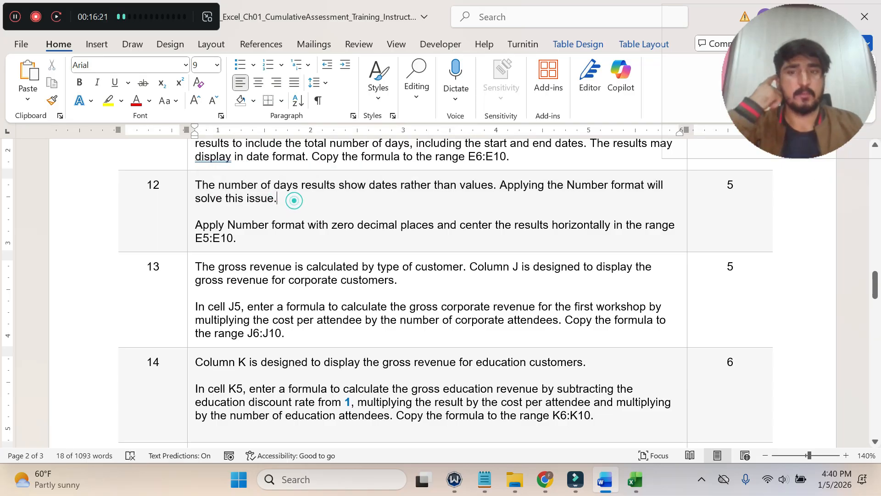
pyautogui.click(190, 194)
pyautogui.click(258, 170)
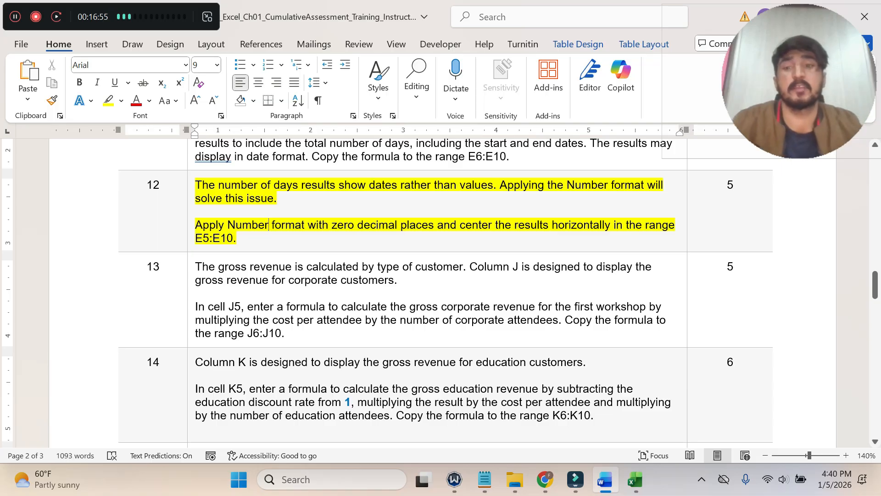
# Switch to the Excel workbook and apply the Number format to E5:E10, rechecking step 12 in Word.
pyautogui.click(634, 480)
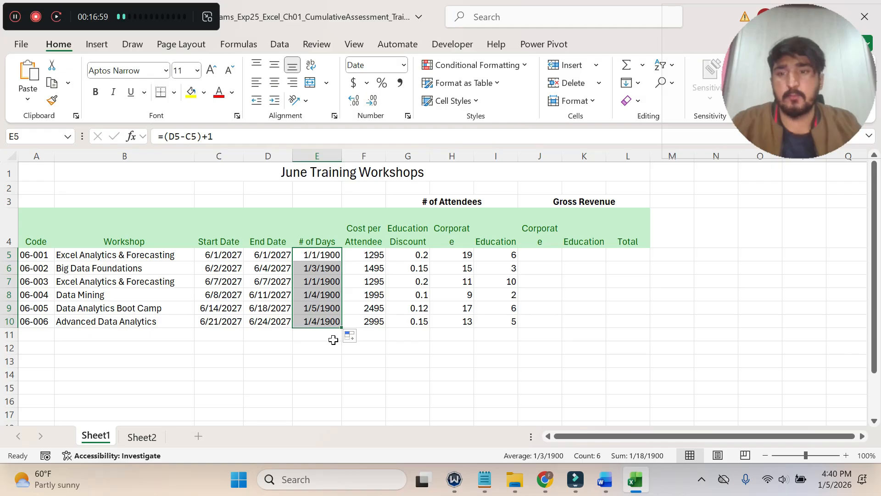
pyautogui.click(604, 489)
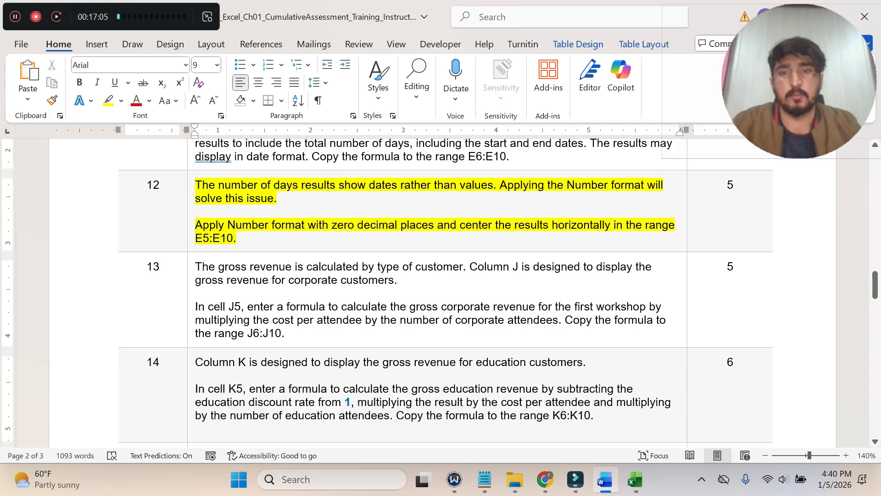
pyautogui.click(635, 479)
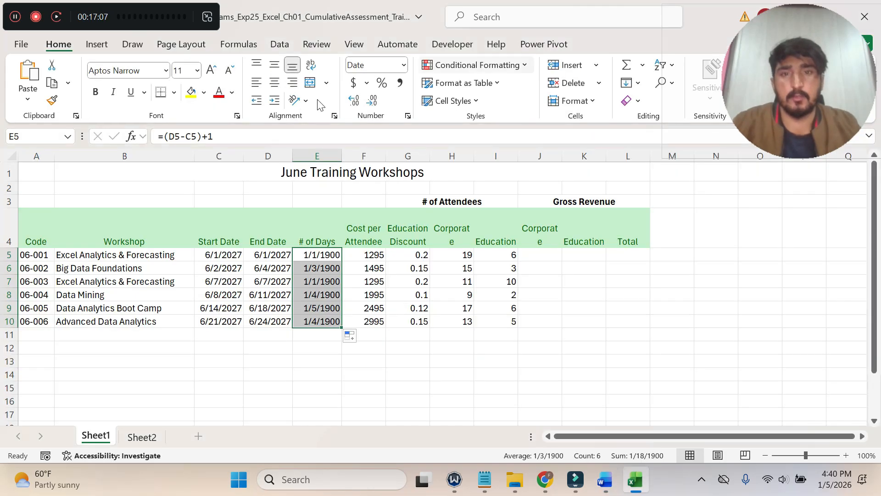
pyautogui.click(404, 66)
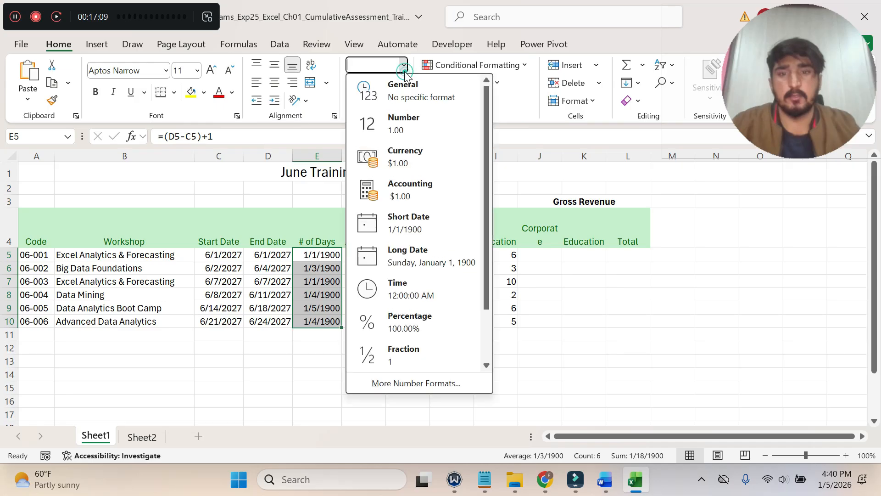
pyautogui.click(401, 128)
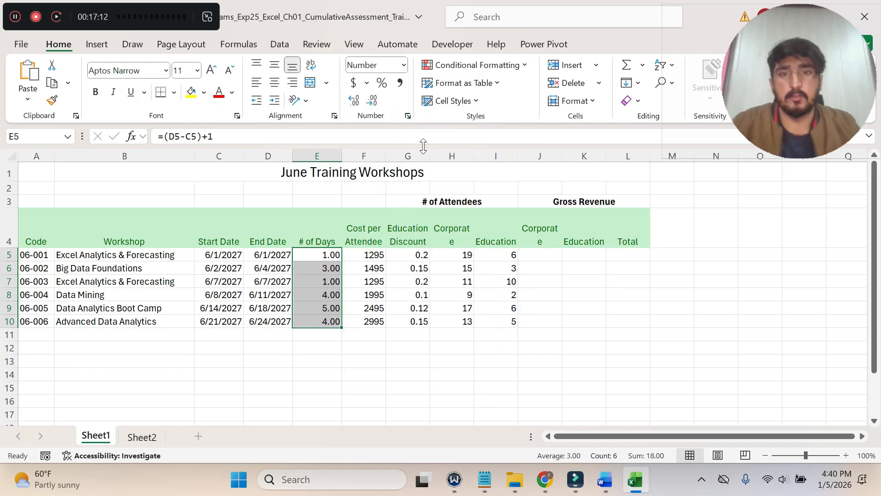
# Set the number-of-days results in E5:E10 to zero decimal places, checking the requirement in Word.
pyautogui.click(605, 479)
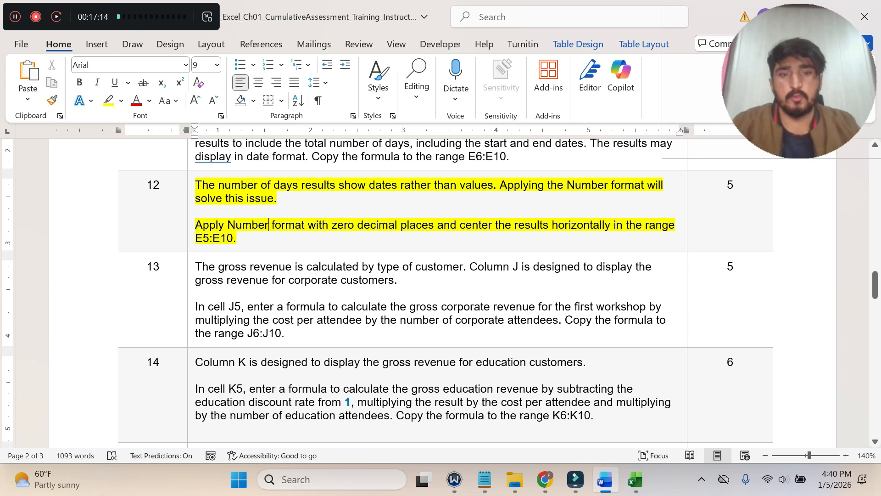
pyautogui.click(635, 479)
pyautogui.click(354, 102)
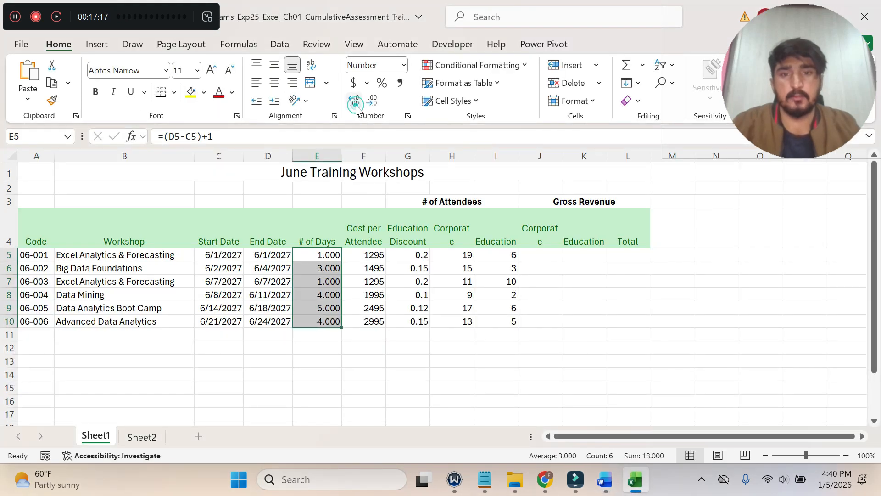
pyautogui.click(375, 99)
pyautogui.click(376, 100)
pyautogui.click(376, 100)
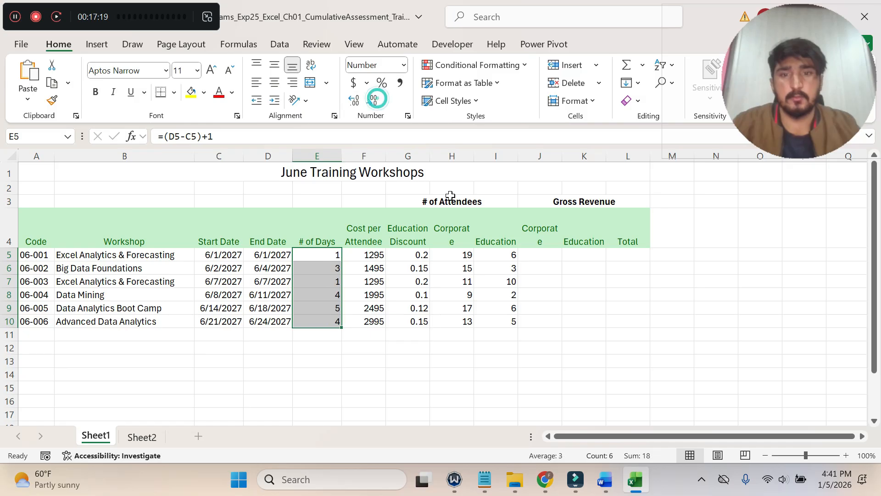
# Recheck step 12 in Word and center the results in E5:E10 horizontally in Excel.
pyautogui.click(604, 479)
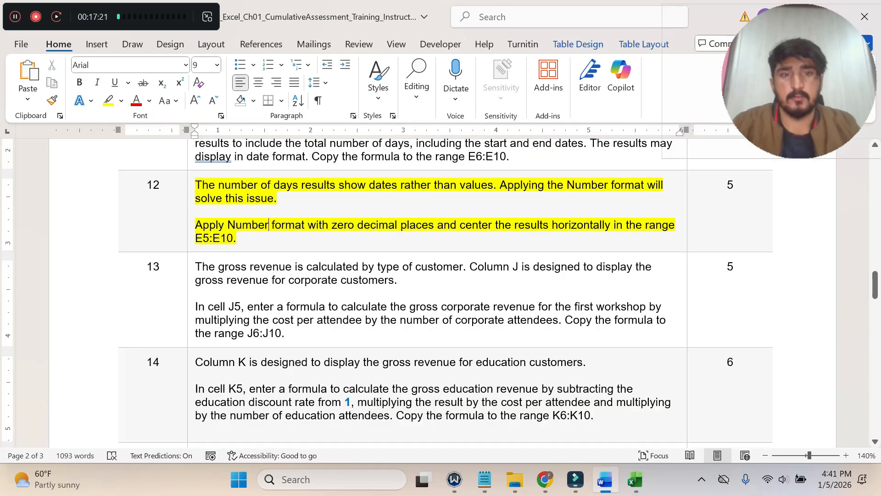
pyautogui.click(636, 479)
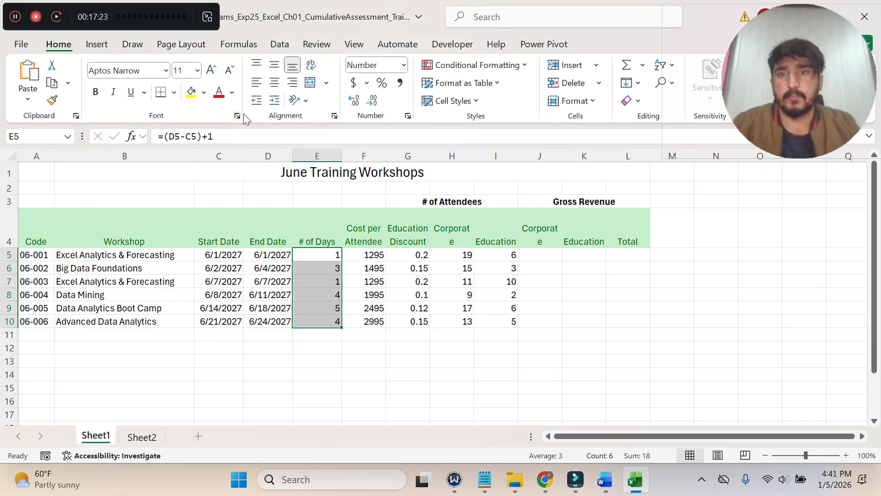
pyautogui.click(274, 82)
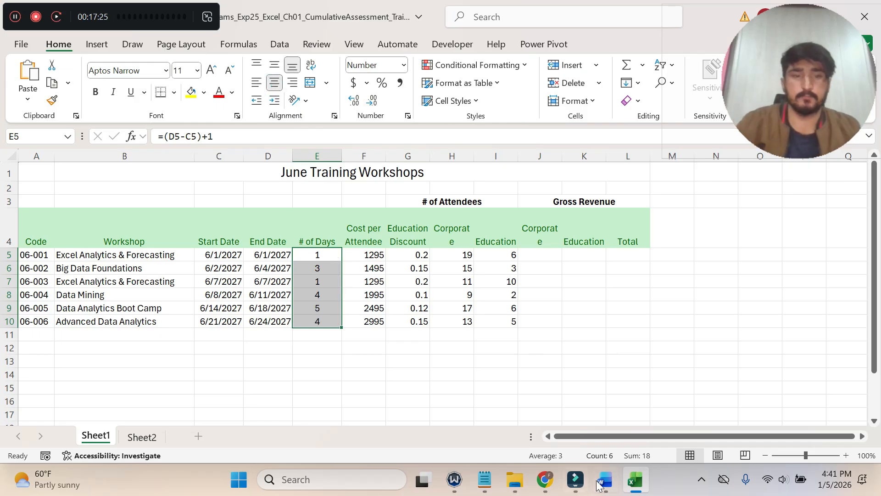
# In the Word instructions, undo the step 12 highlight and highlight step 13's text in yellow.
pyautogui.moveTo(593, 482)
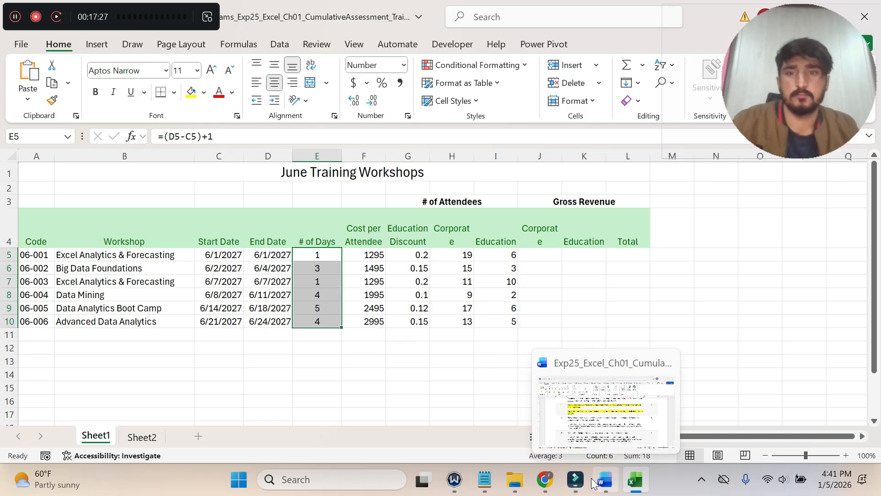
pyautogui.click(605, 480)
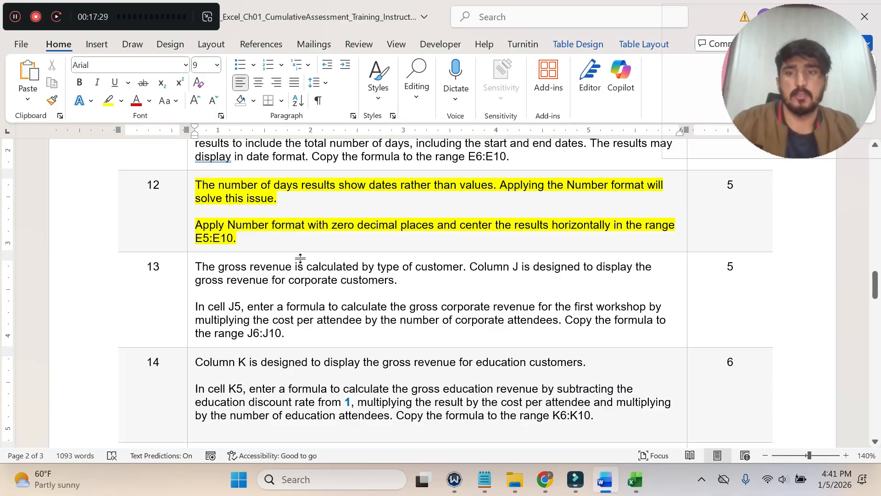
pyautogui.hotkey('ctrl', 'z')
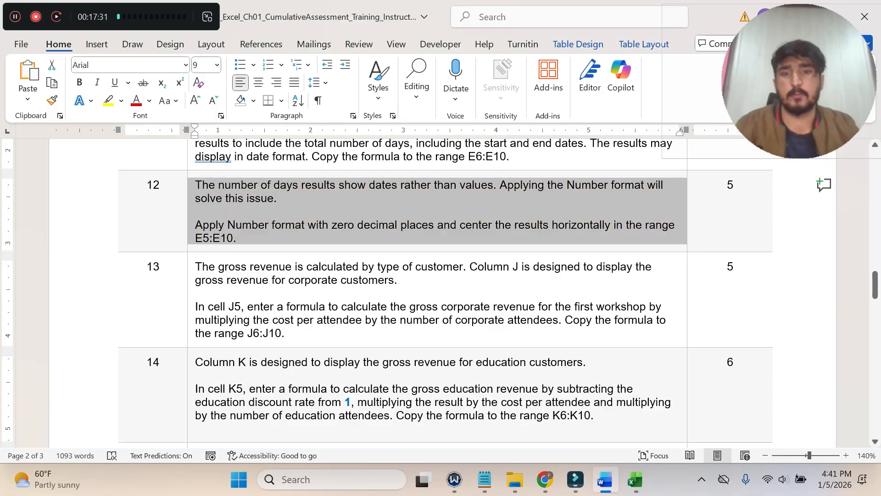
pyautogui.click(404, 281)
pyautogui.click(192, 277)
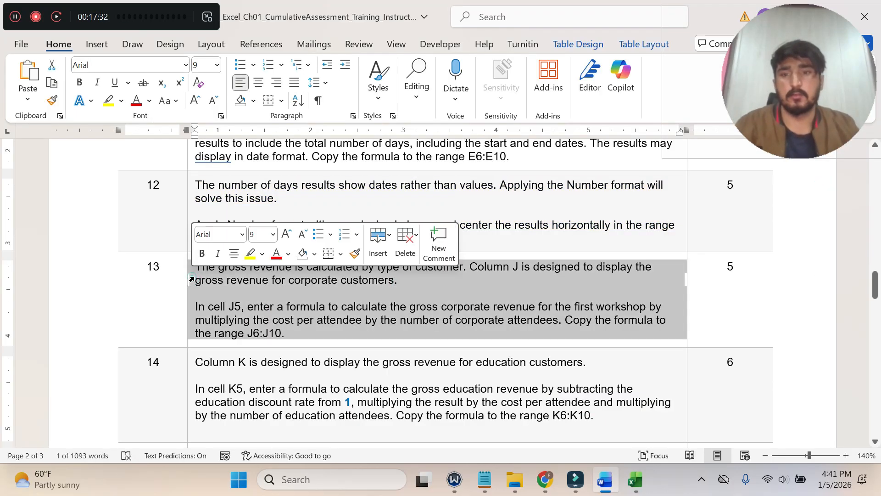
pyautogui.click(250, 254)
pyautogui.click(236, 310)
pyautogui.scroll(-2, 211, 275)
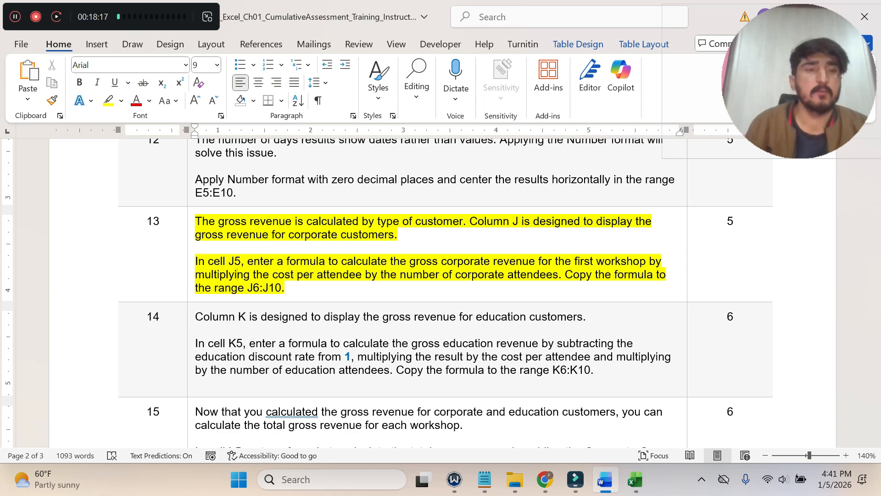
# In Excel, enter =F5*H5 in J5 for the gross corporate revenue, rechecking step 13 in Word.
pyautogui.click(638, 482)
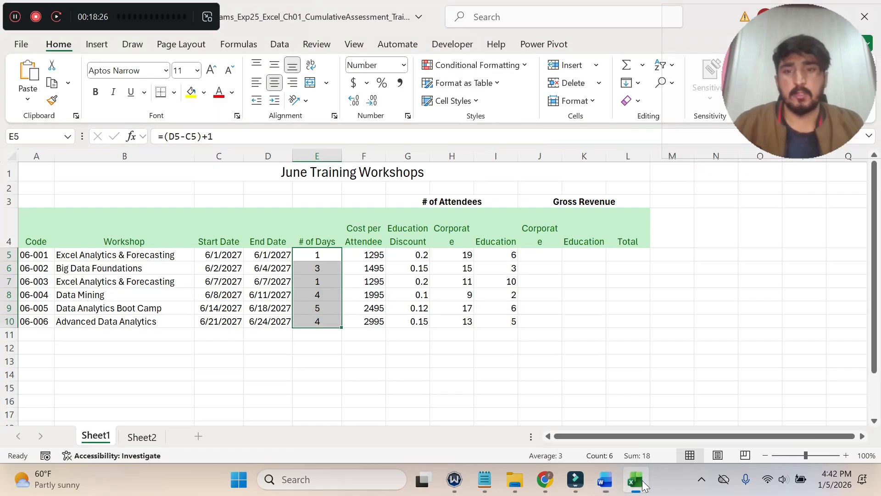
pyautogui.click(552, 257)
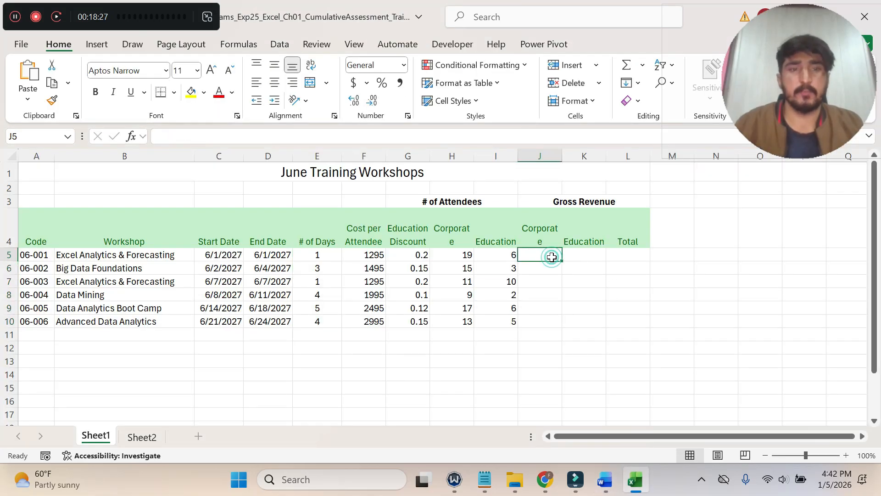
pyautogui.click(606, 482)
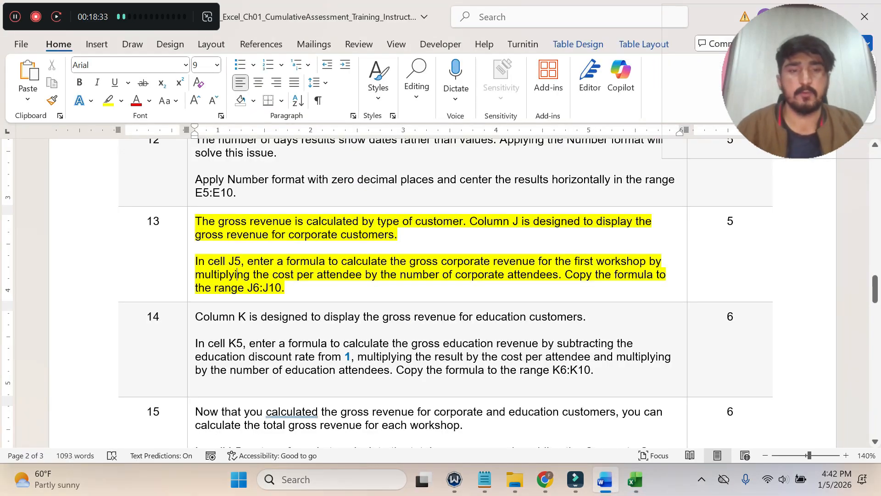
pyautogui.moveTo(637, 486)
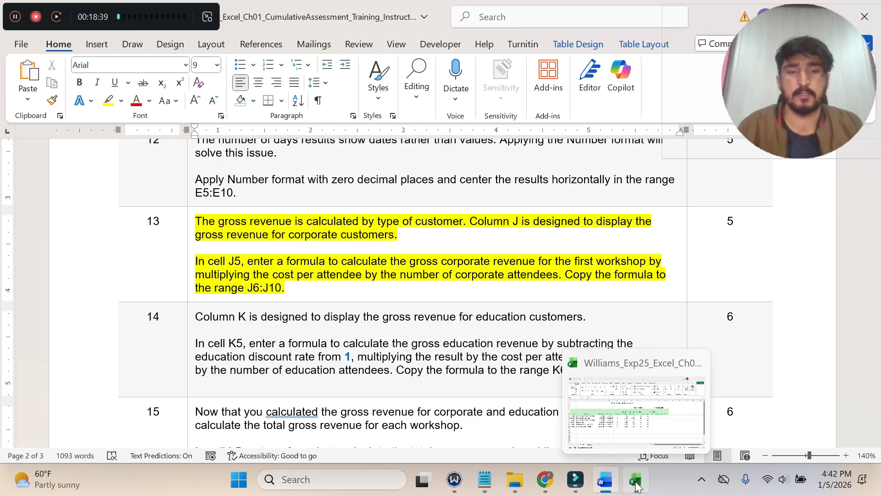
pyautogui.click(637, 485)
pyautogui.write('=')
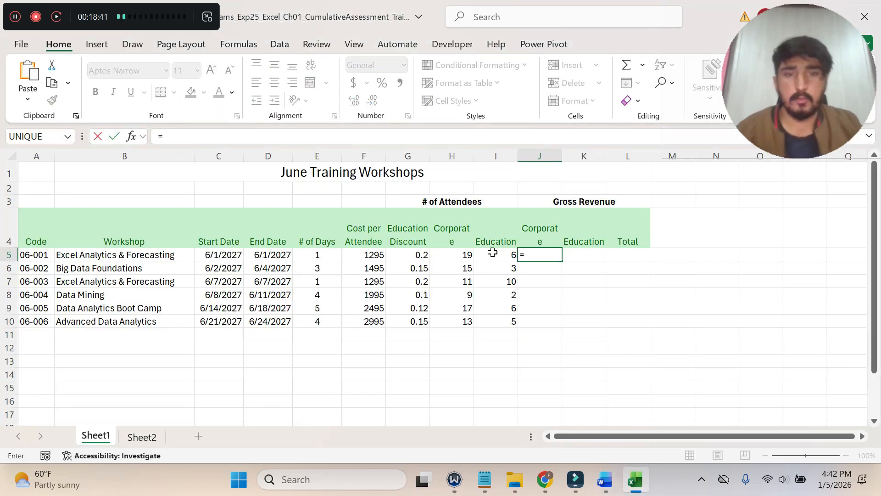
pyautogui.click(372, 252)
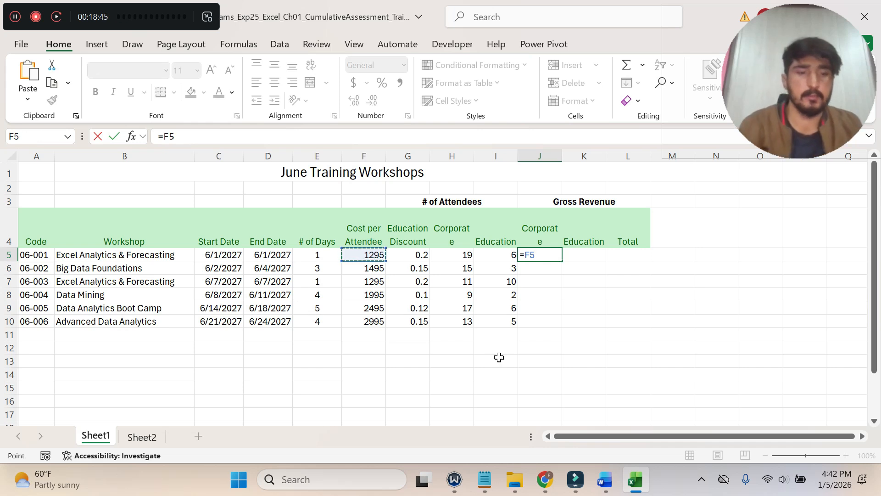
pyautogui.write('*')
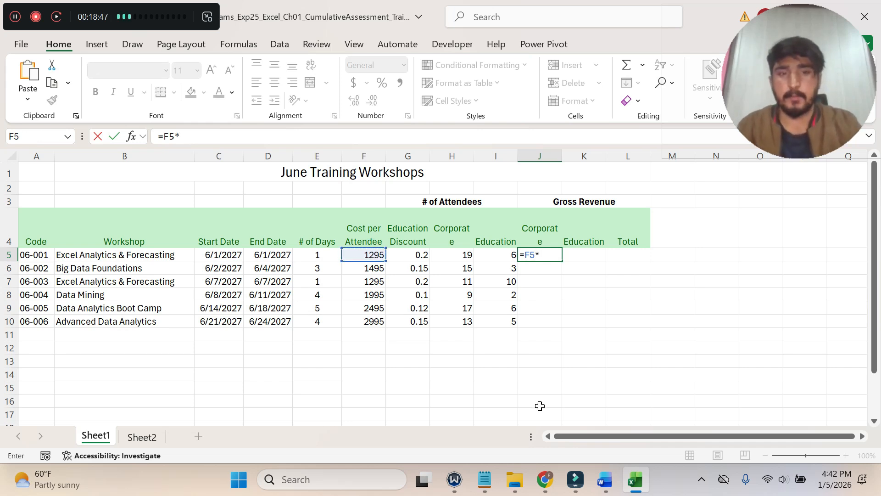
pyautogui.click(611, 481)
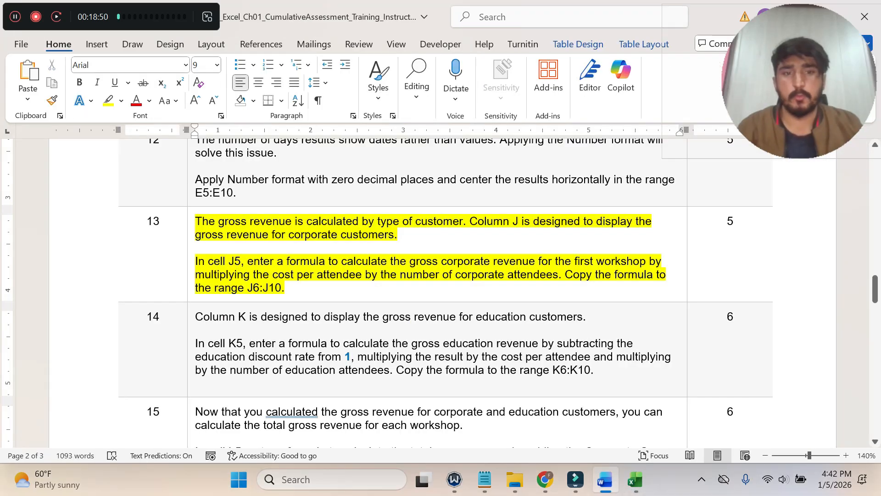
pyautogui.click(636, 477)
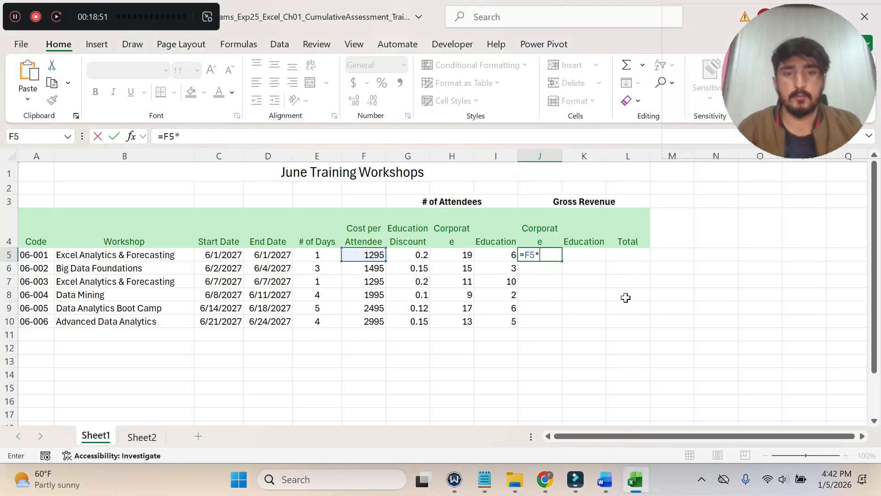
pyautogui.click(453, 255)
pyautogui.press('Return')
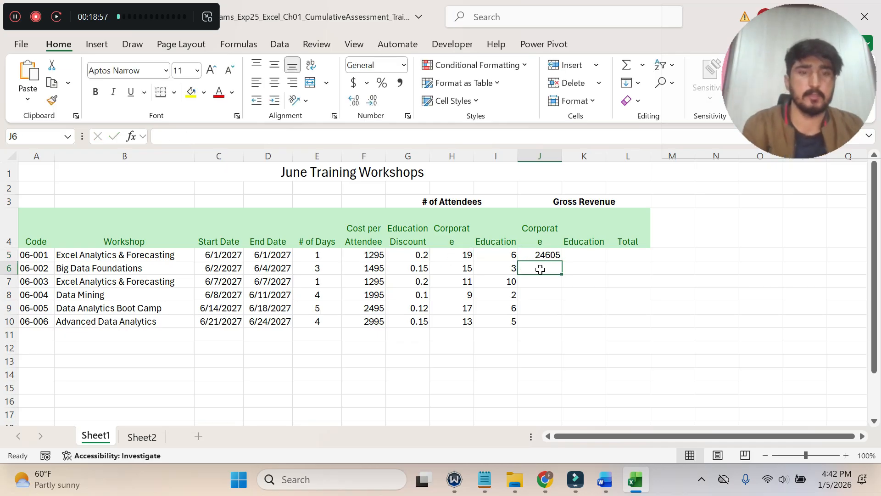
# Copy the corporate revenue formula from J5 to J6:J10, checking the range in the Word instructions.
pyautogui.hotkey('alt', 'Tab')
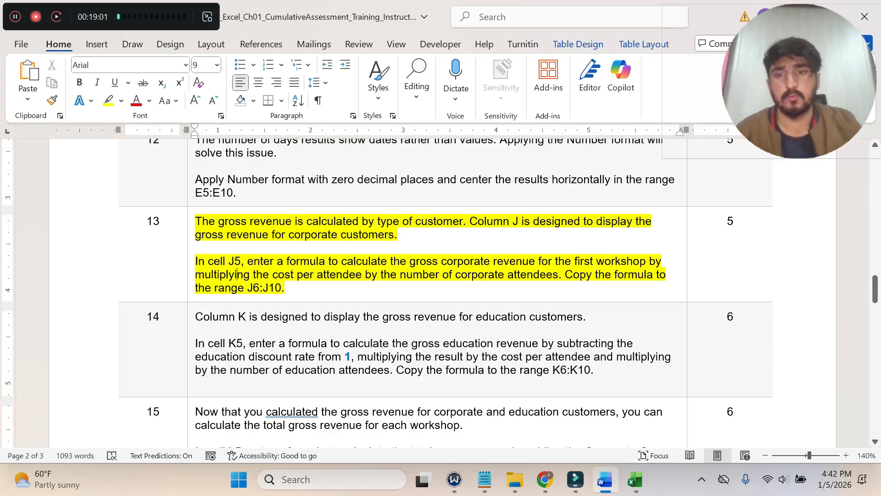
pyautogui.click(635, 480)
pyautogui.click(547, 256)
pyautogui.moveTo(561, 261); pyautogui.dragTo(558, 327)
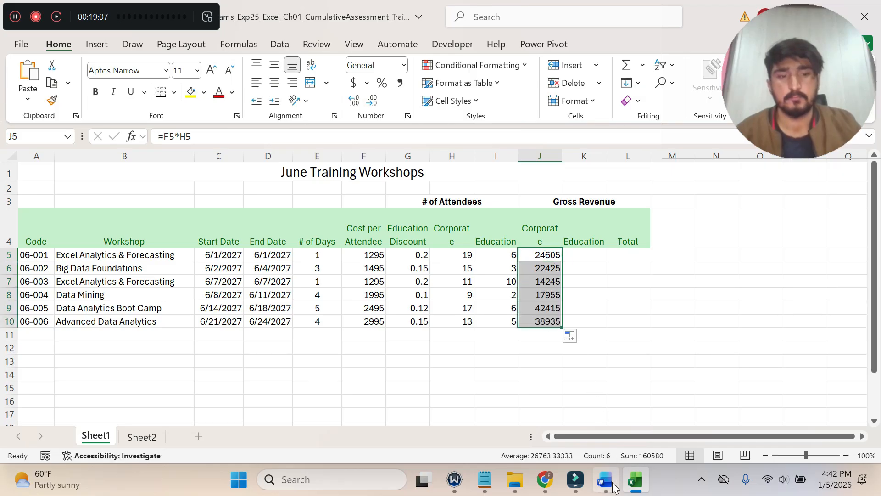
# In the Word instructions, undo the step 13 highlight and highlight step 14's text in yellow.
pyautogui.click(606, 481)
pyautogui.hotkey('ctrl', 'z')
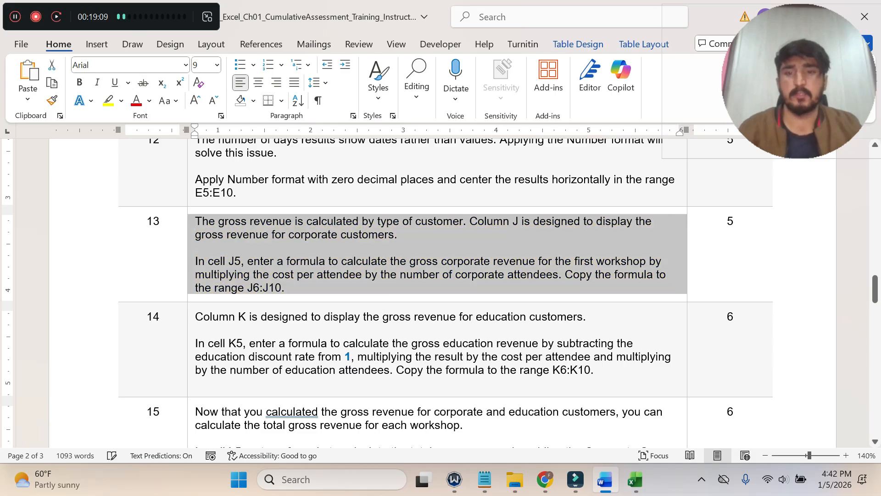
pyautogui.scroll(-2, 380, 301)
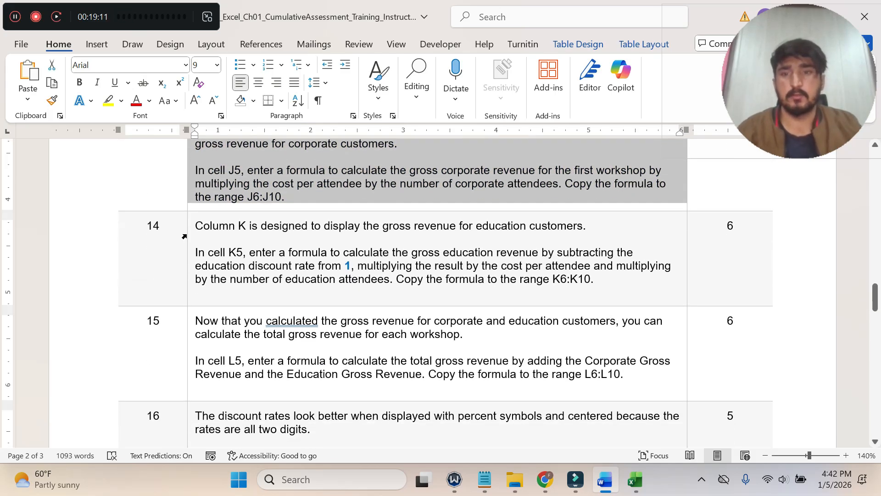
pyautogui.moveTo(587, 226); pyautogui.dragTo(196, 225)
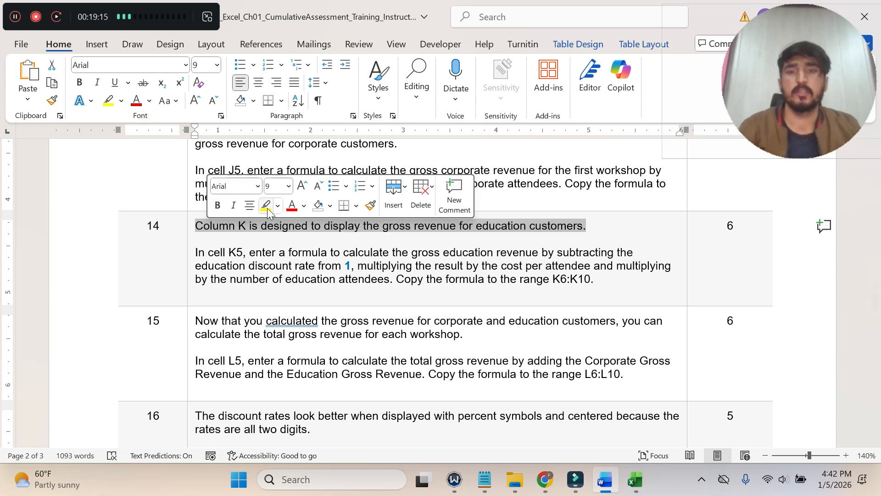
pyautogui.click(258, 234)
pyautogui.click(189, 239)
pyautogui.click(248, 212)
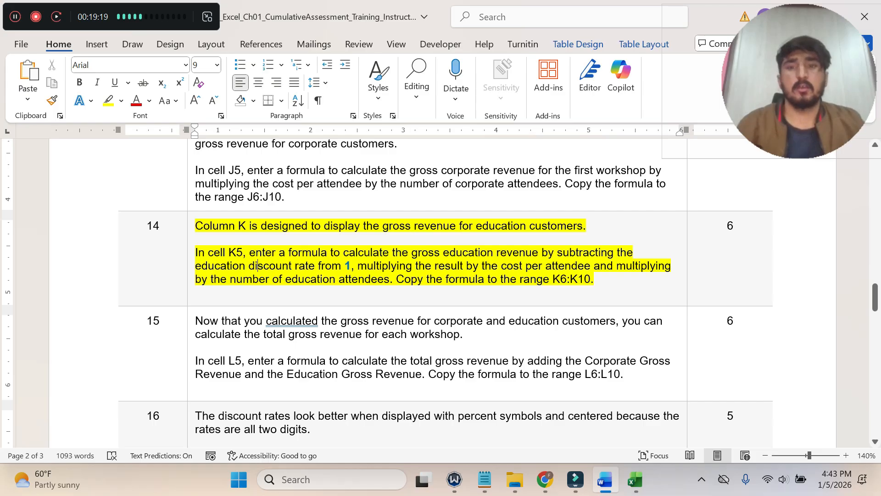
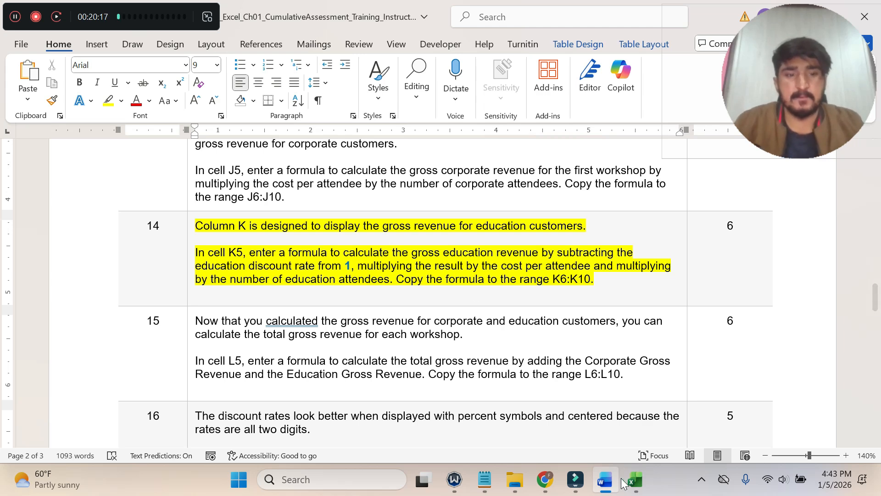
# In Excel, start K5's education revenue formula with =(1-G5)*, checking step 14 in the Word instructions.
pyautogui.click(635, 480)
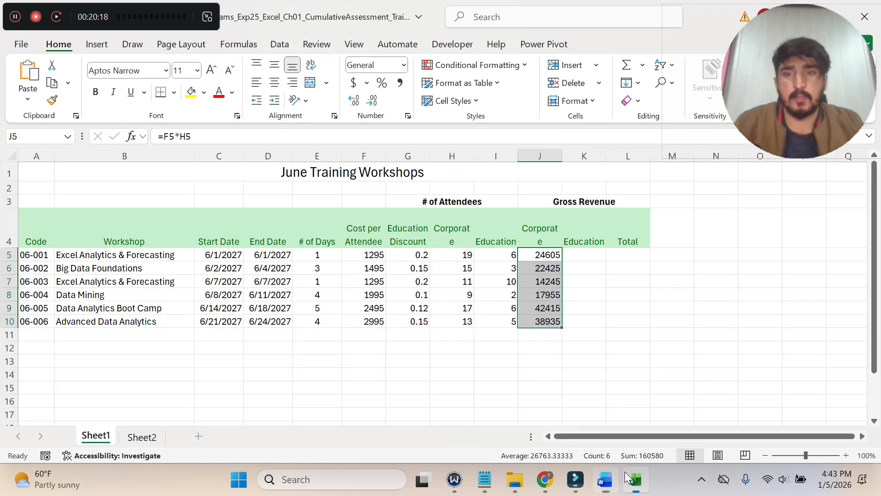
pyautogui.click(582, 254)
pyautogui.write('=')
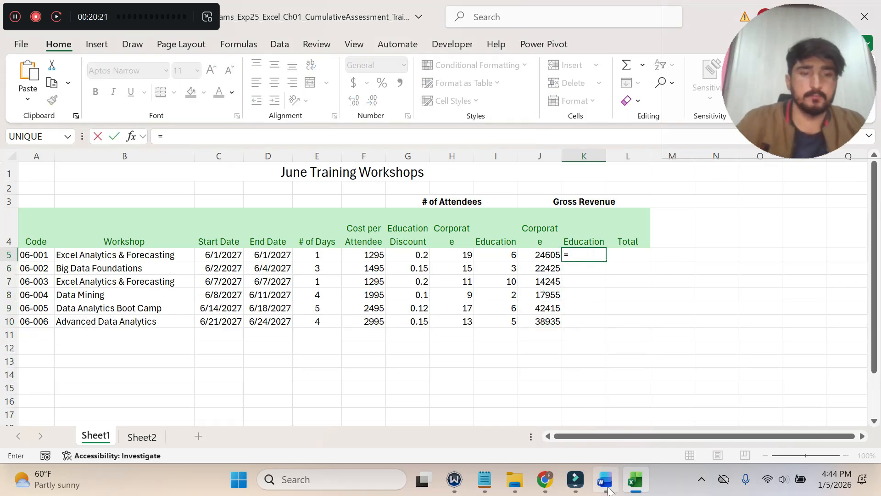
pyautogui.write('(')
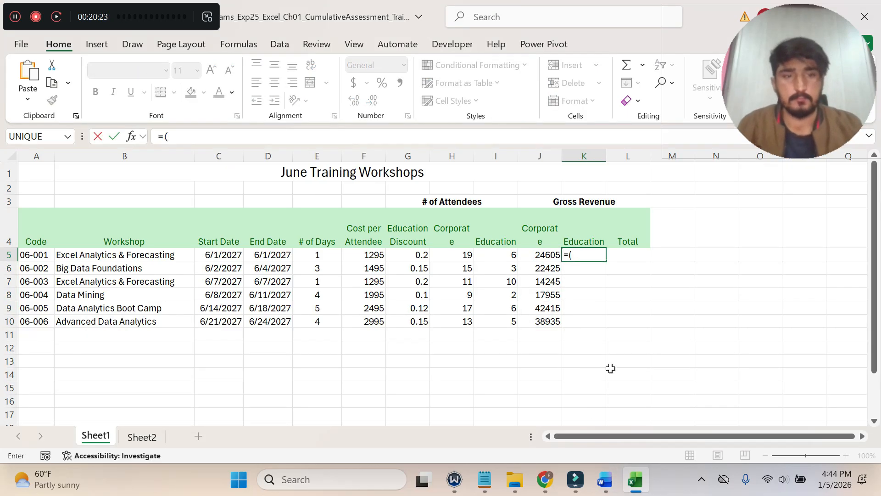
pyautogui.click(605, 480)
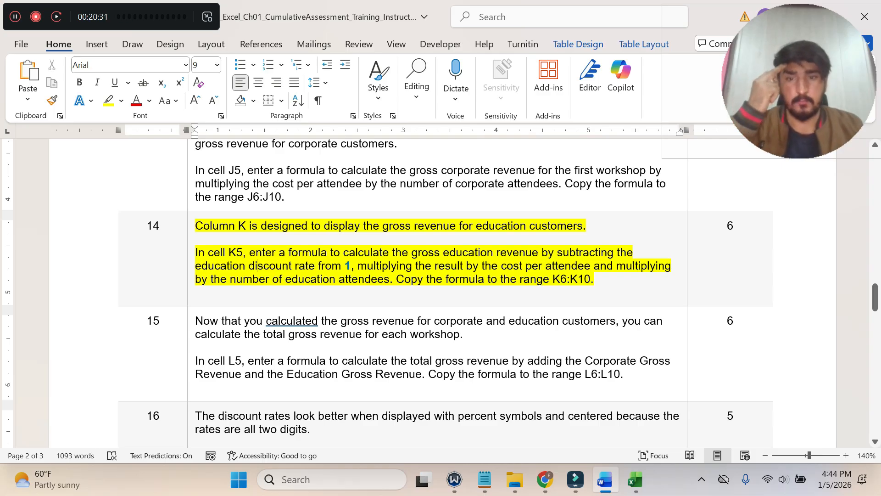
pyautogui.click(635, 479)
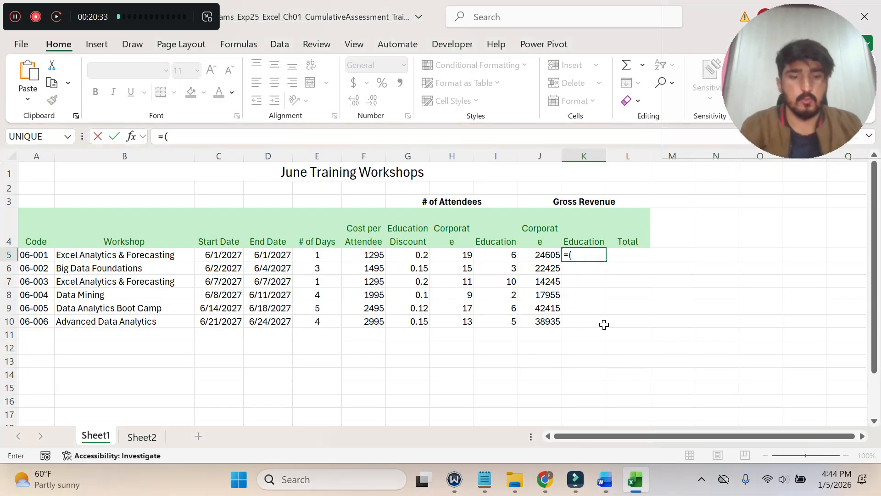
pyautogui.write('1-')
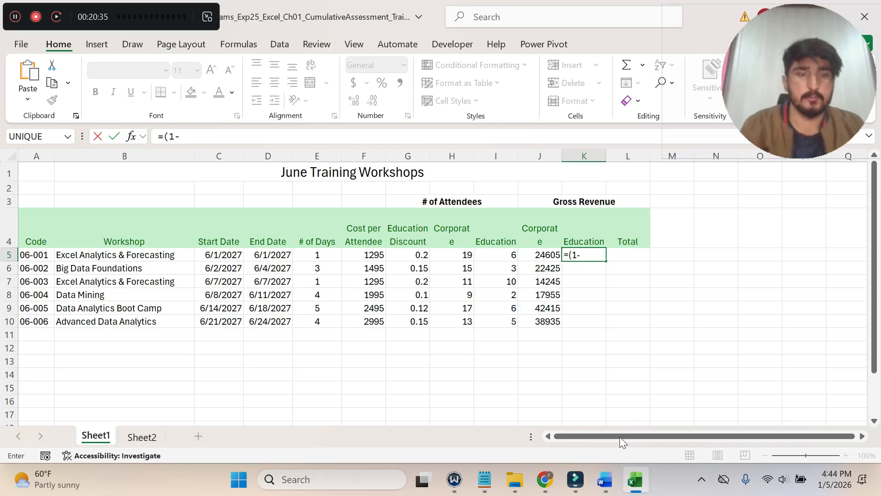
pyautogui.click(604, 480)
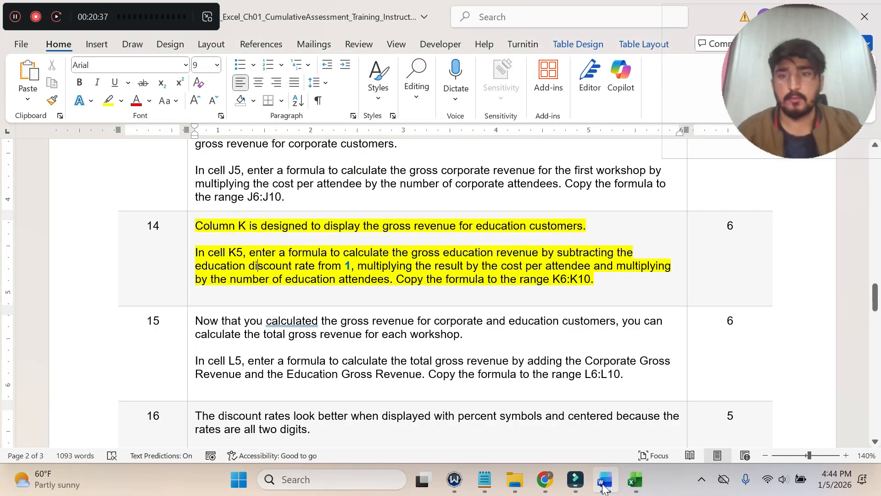
pyautogui.click(635, 479)
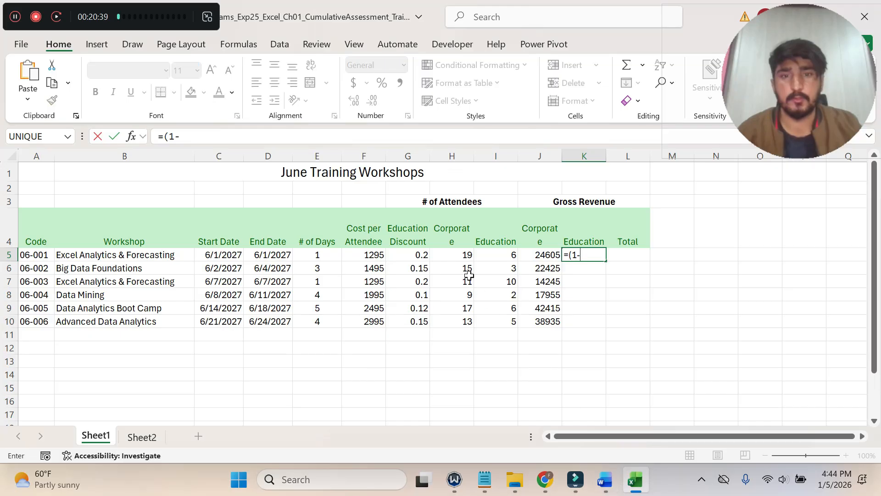
pyautogui.click(415, 254)
pyautogui.write(')*')
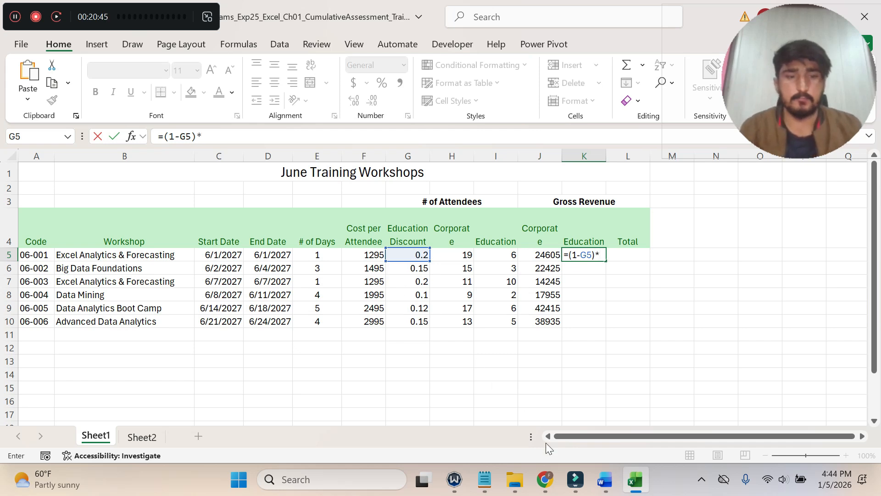
# Recheck step 14 in Word and complete the K5 formula in Excel as =(1-G5)*F5*I5.
pyautogui.click(605, 479)
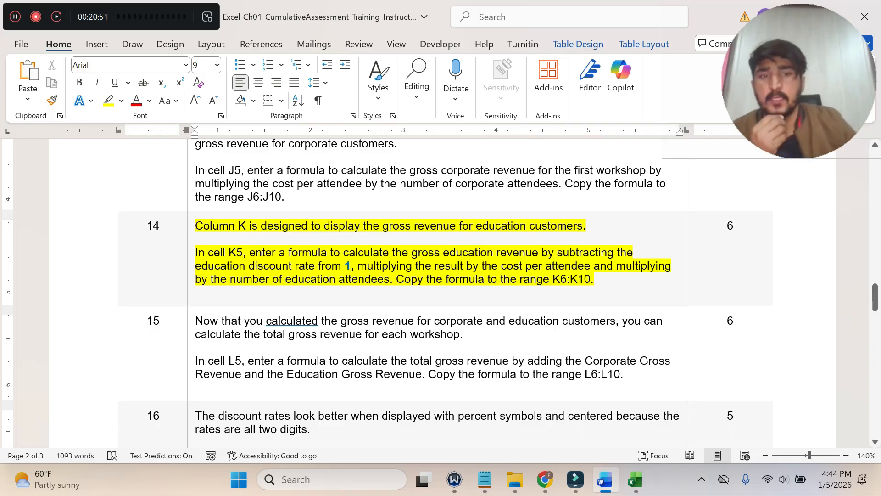
pyautogui.click(636, 479)
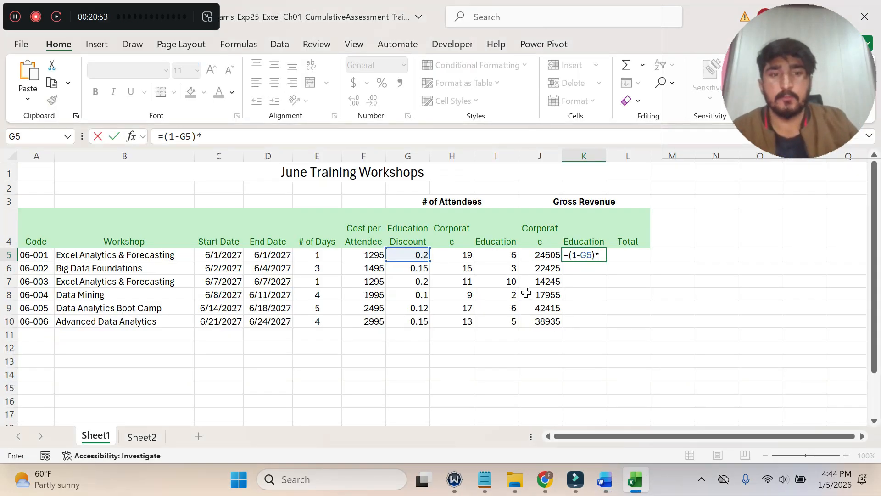
pyautogui.click(371, 254)
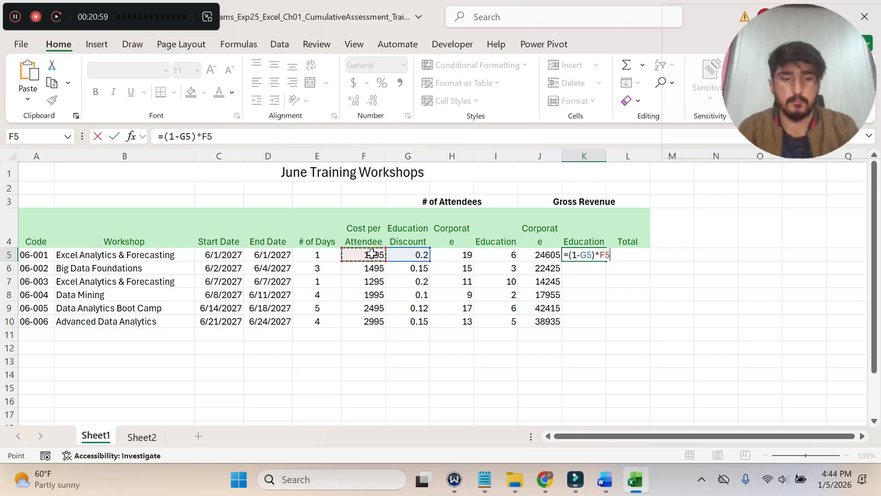
pyautogui.write('*')
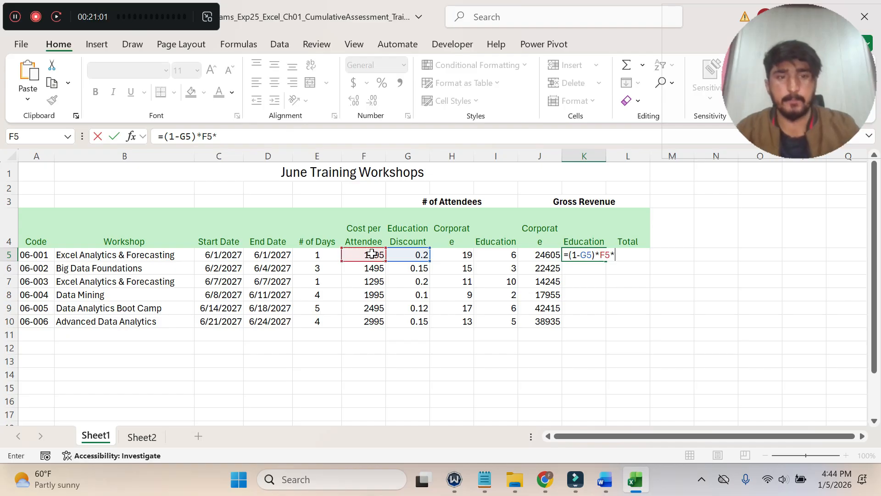
pyautogui.click(605, 479)
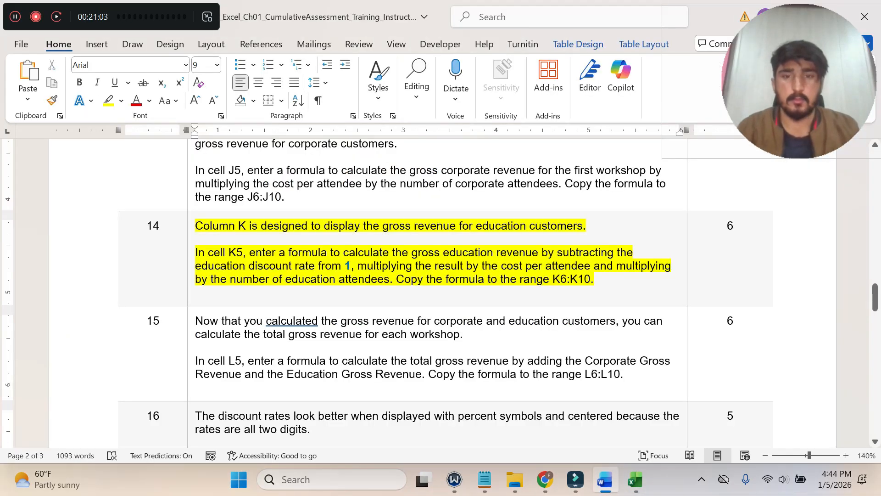
pyautogui.click(635, 479)
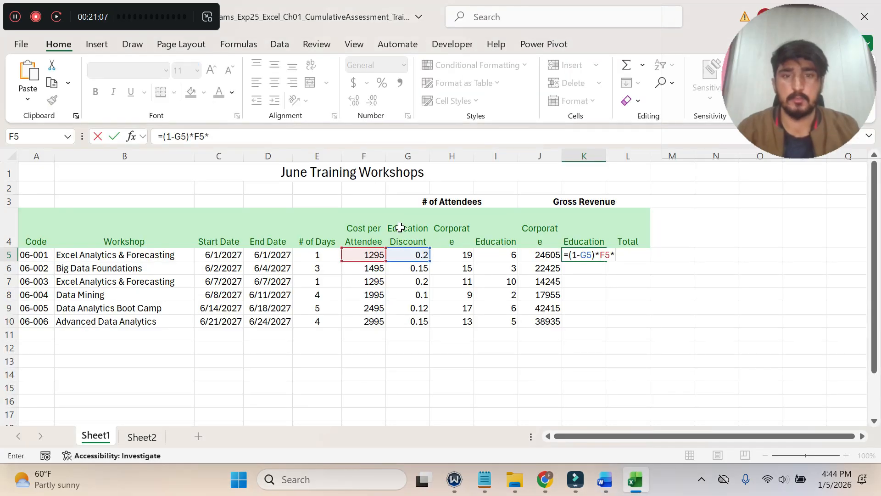
pyautogui.click(500, 254)
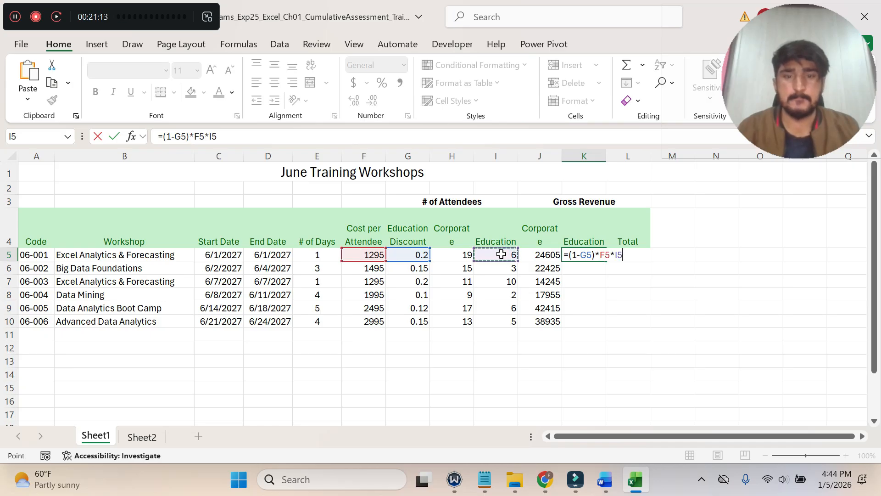
pyautogui.press('Return')
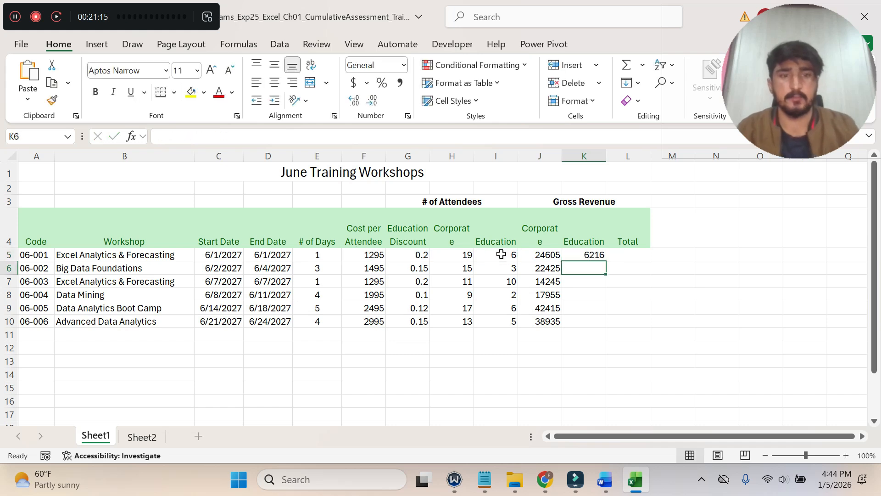
# Copy the education revenue formula from K5 to K6:K10, checking the range in the Word instructions.
pyautogui.click(590, 253)
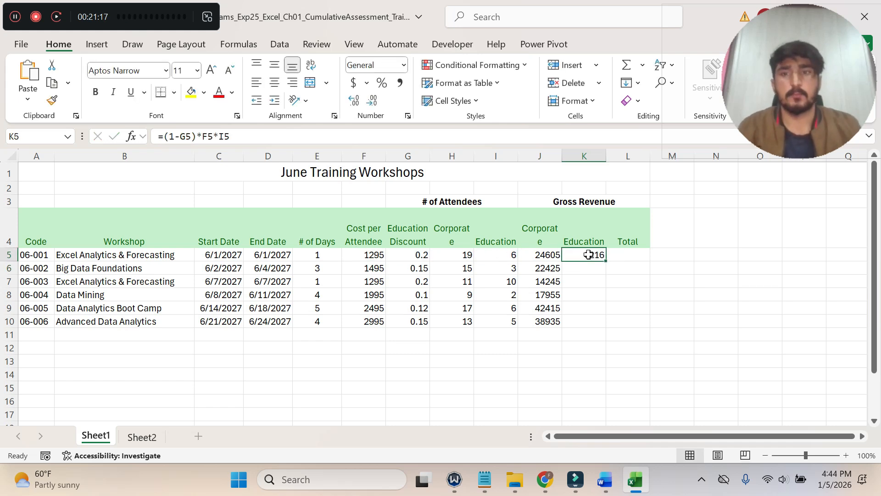
pyautogui.click(605, 479)
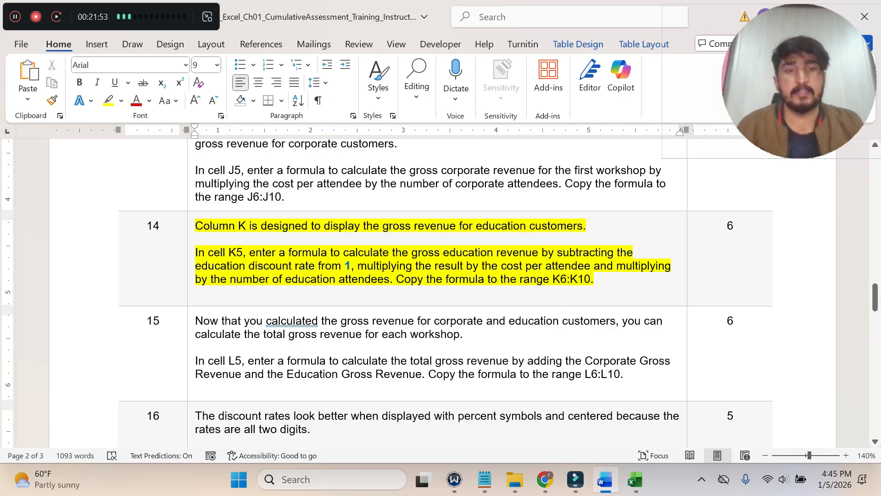
pyautogui.click(635, 479)
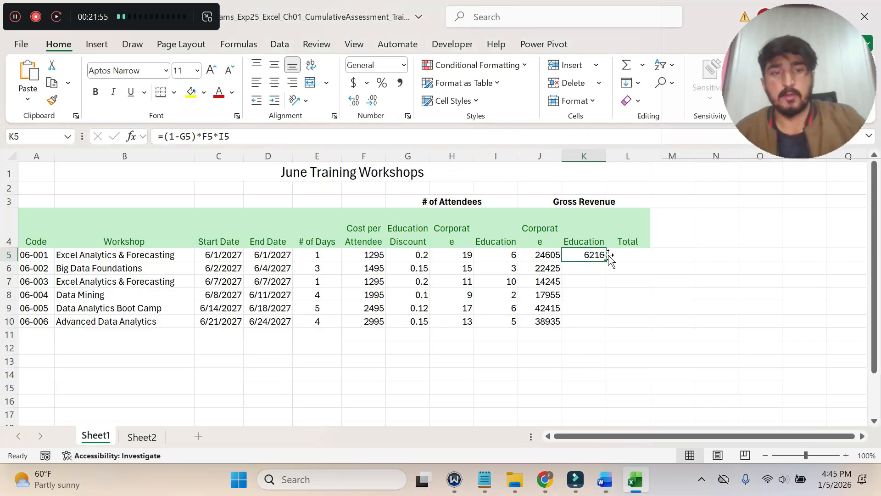
pyautogui.moveTo(606, 261); pyautogui.dragTo(599, 332)
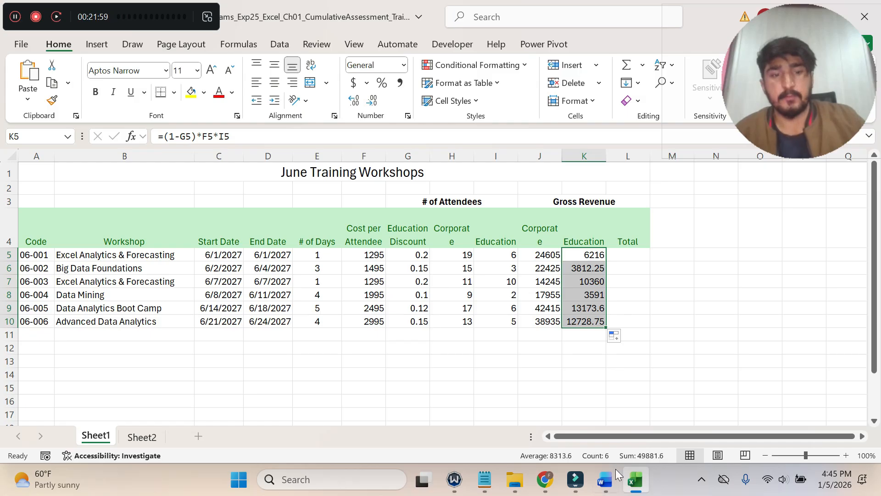
# In the Word instructions, undo the step 14 highlight and highlight step 15's text in yellow.
pyautogui.click(607, 479)
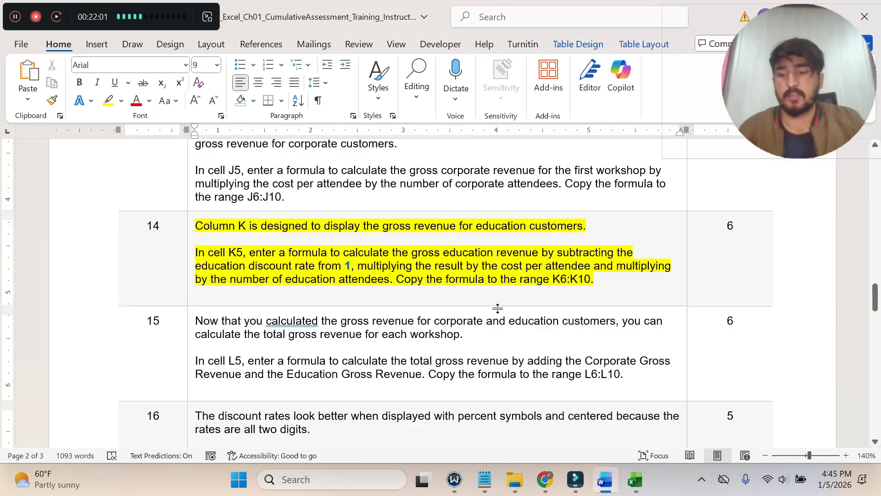
pyautogui.hotkey('ctrl', 'z')
pyautogui.scroll(-1, 444, 286)
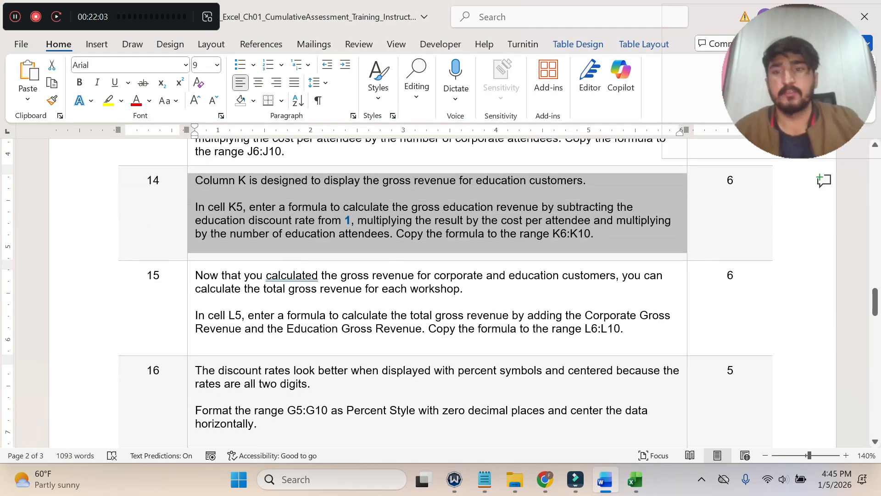
pyautogui.click(191, 288)
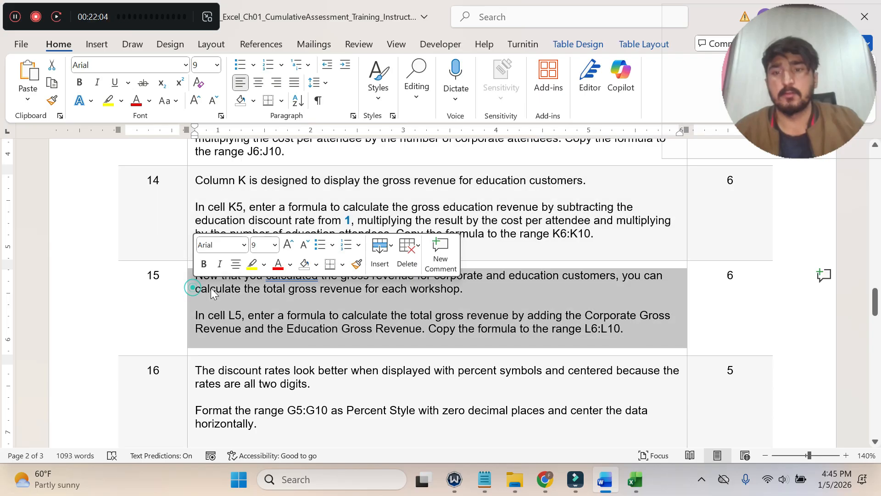
pyautogui.click(252, 266)
pyautogui.click(231, 303)
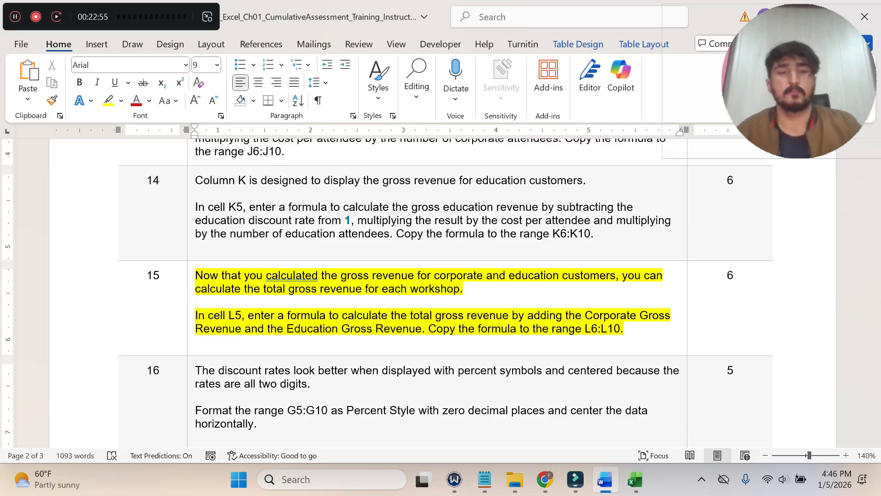
# In Excel, enter =J5+K5 in L5 for the total gross revenue, rechecking step 15 in Word, and reselect L5.
pyautogui.click(635, 480)
pyautogui.click(627, 256)
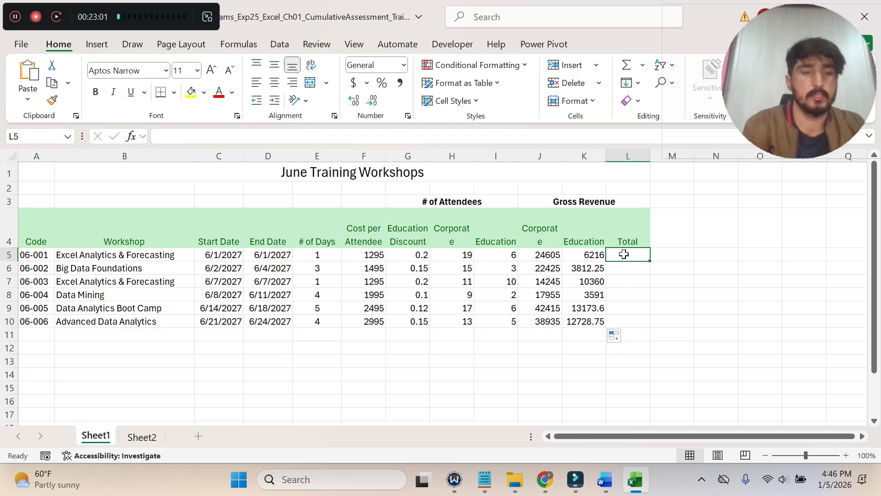
pyautogui.write('=')
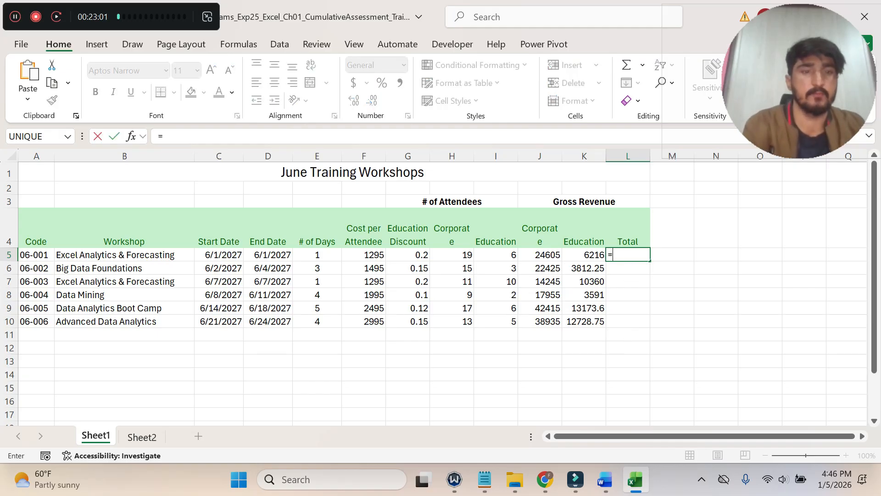
pyautogui.click(613, 486)
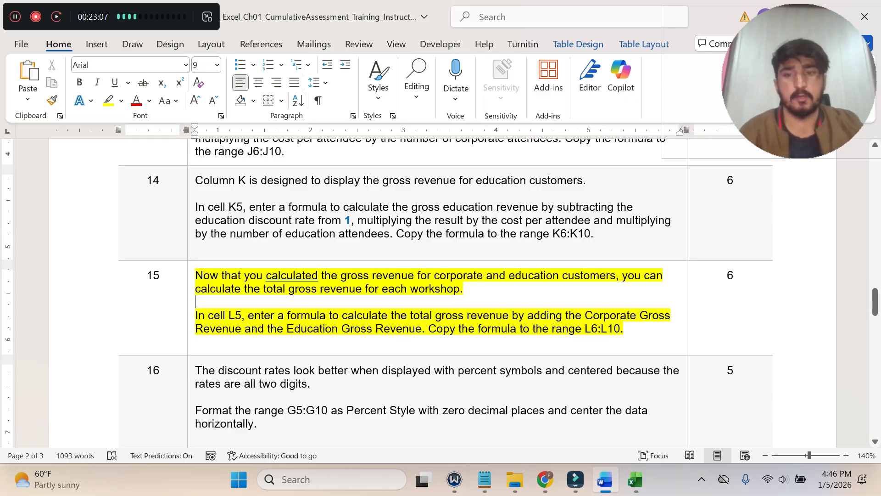
pyautogui.click(636, 480)
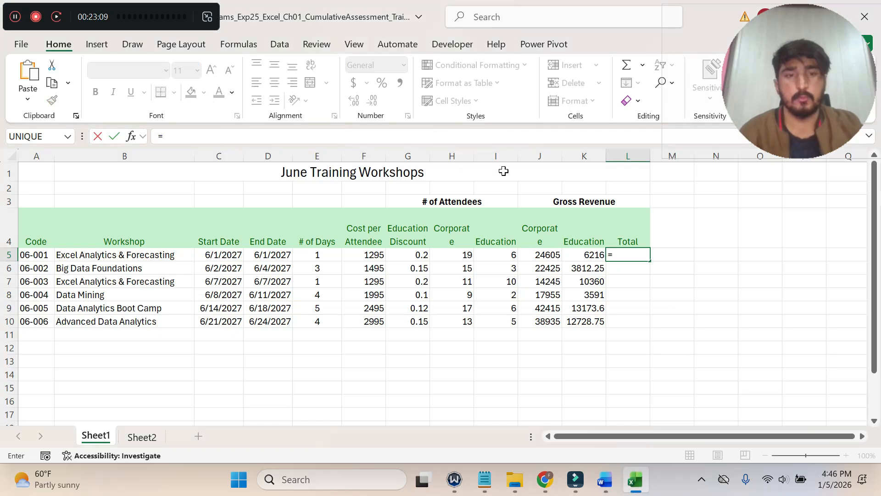
pyautogui.click(543, 256)
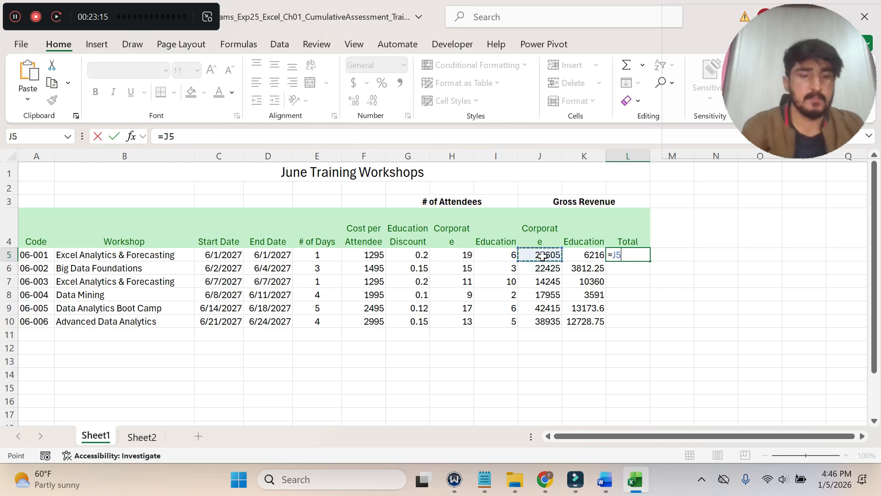
pyautogui.write('+')
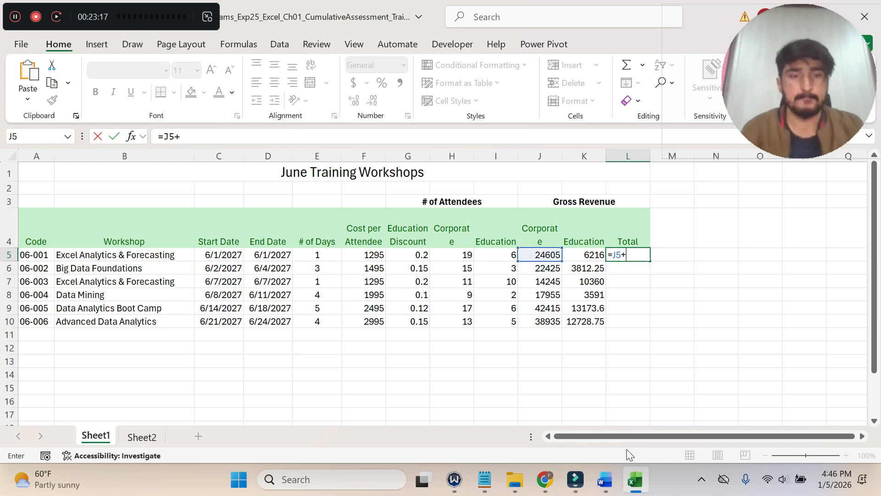
pyautogui.click(615, 469)
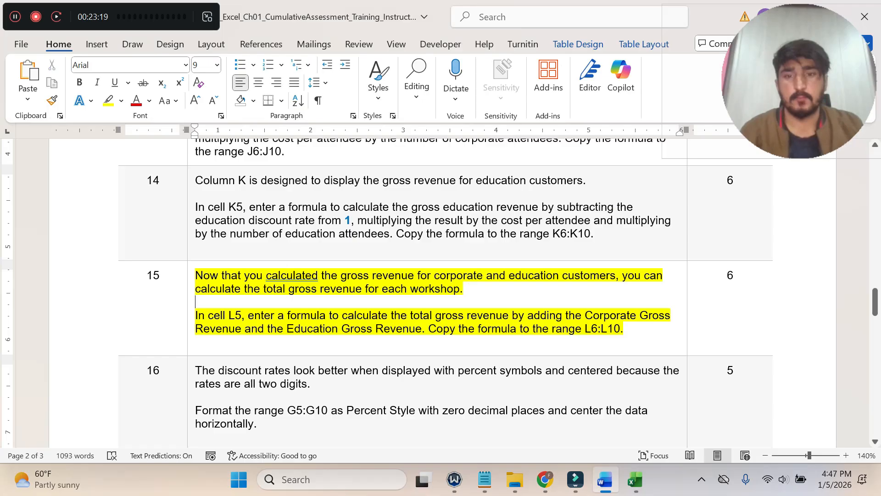
pyautogui.click(636, 479)
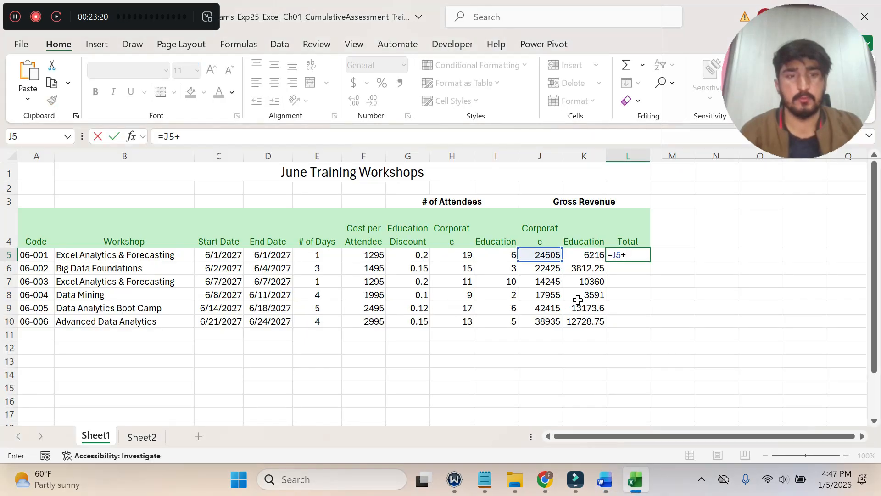
pyautogui.click(581, 255)
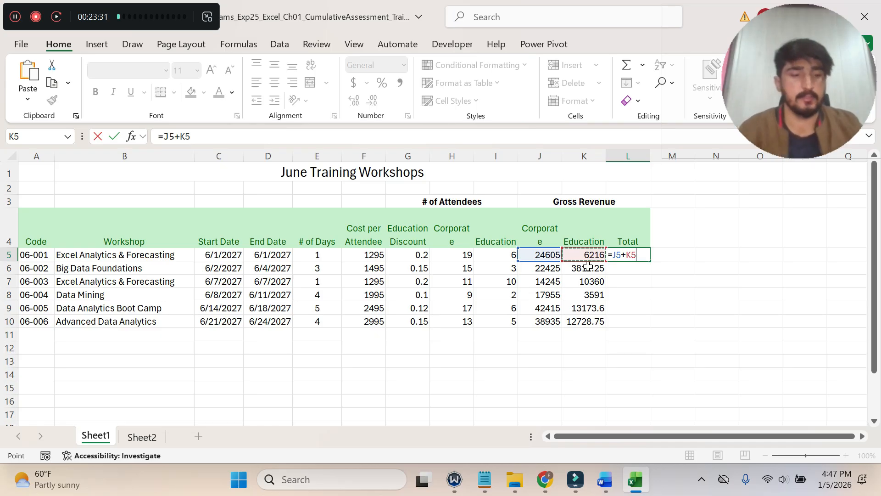
pyautogui.press('Return')
pyautogui.click(629, 258)
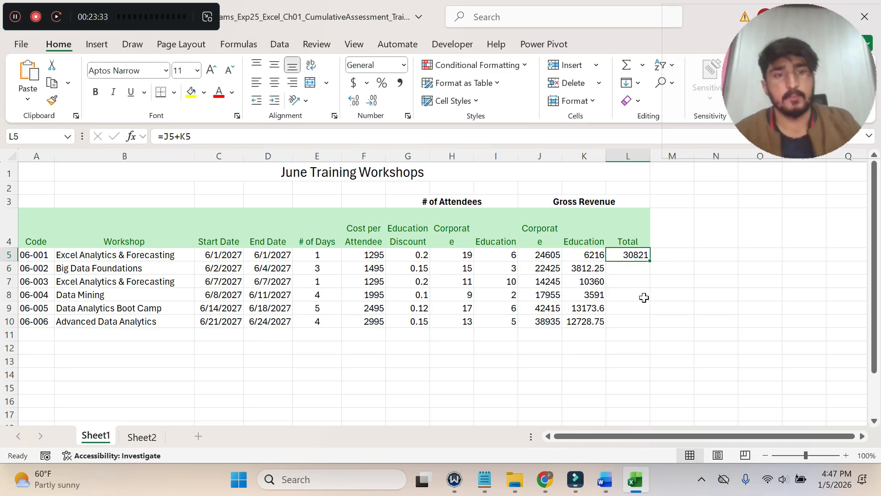
# Copy the total gross revenue formula from L5 to L6:L10 and undo step 15's highlight in the Word instructions.
pyautogui.moveTo(650, 261); pyautogui.dragTo(652, 334)
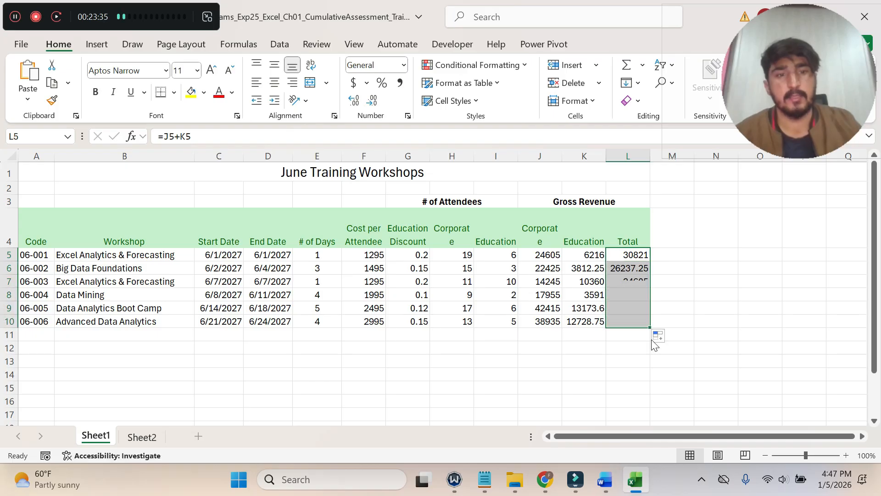
pyautogui.click(605, 479)
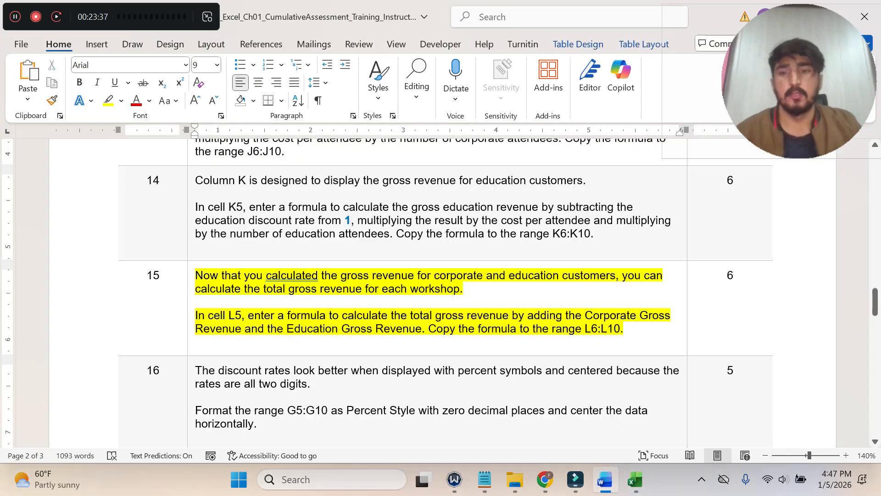
pyautogui.hotkey('ctrl', 'z')
# Highlight step 16's text in yellow in the Word instructions.
pyautogui.scroll(-3, 484, 330)
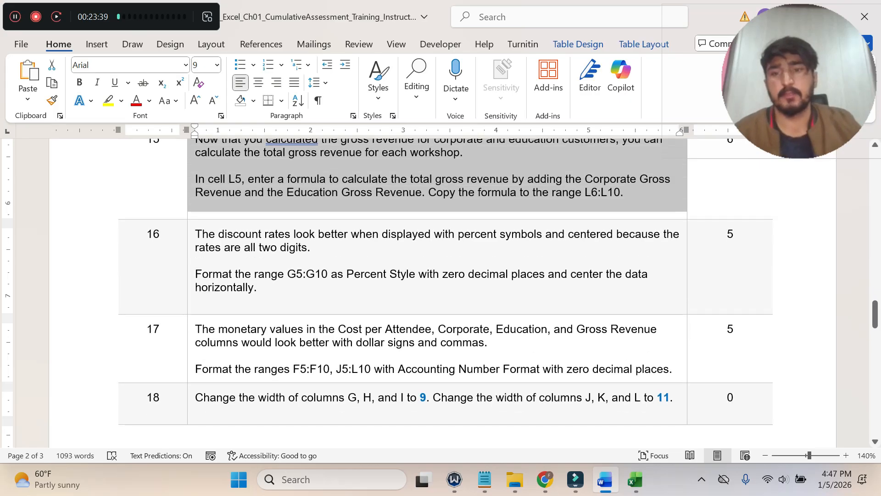
pyautogui.click(187, 255)
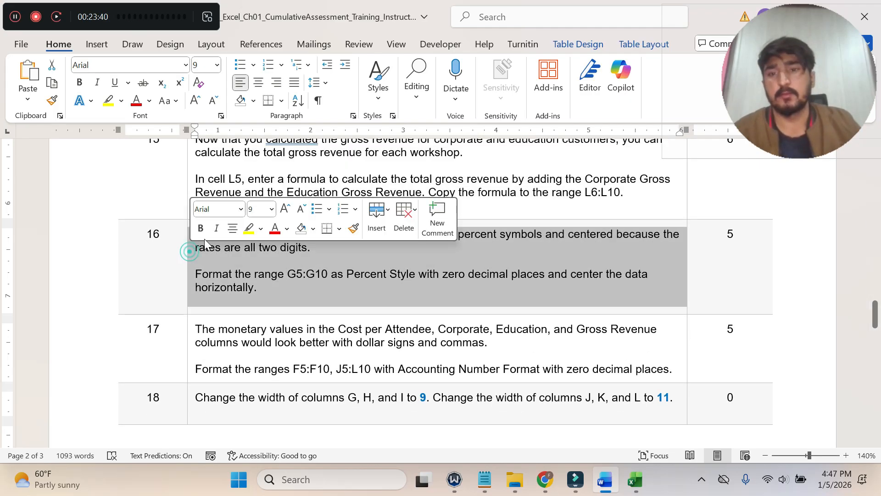
pyautogui.click(245, 228)
pyautogui.click(236, 250)
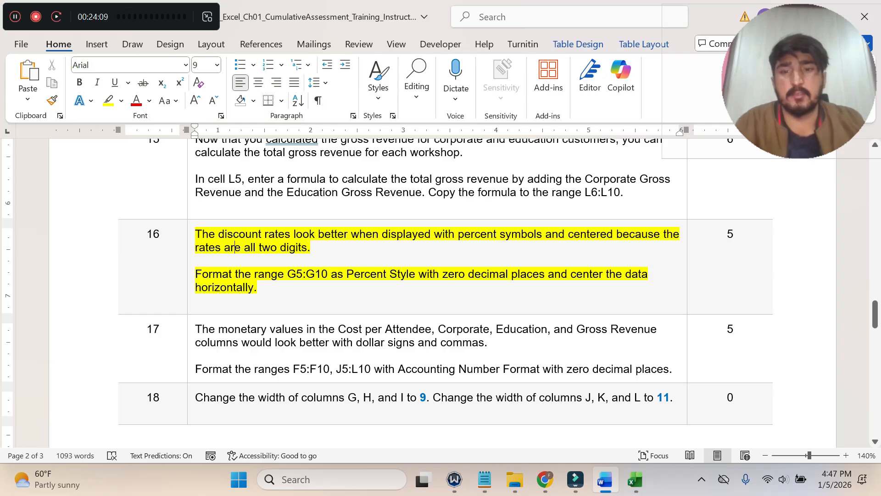
# In Excel, format the education discounts in G5:G10 as Percent Style, checking step 16 in Word.
pyautogui.click(636, 480)
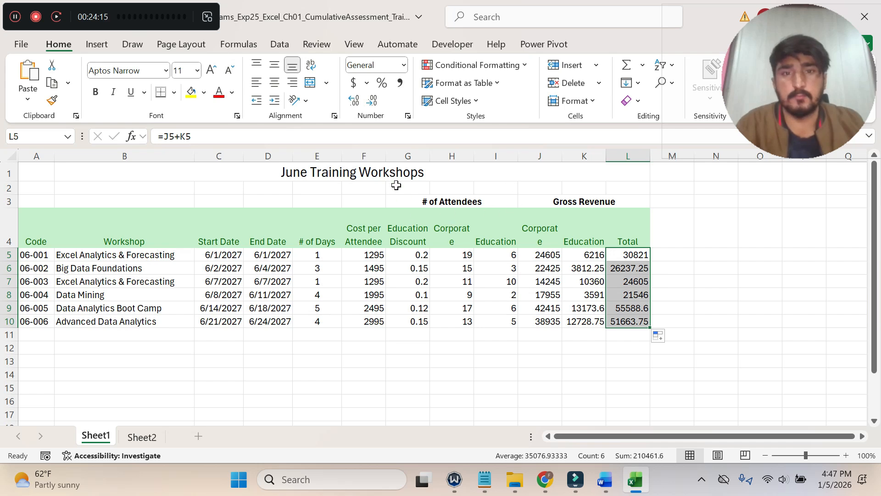
pyautogui.click(408, 253)
pyautogui.moveTo(408, 254); pyautogui.dragTo(416, 322)
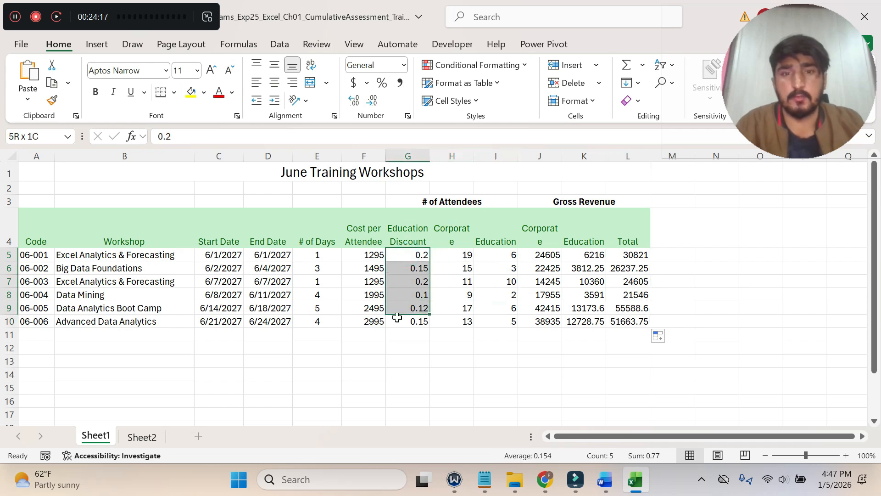
pyautogui.click(606, 481)
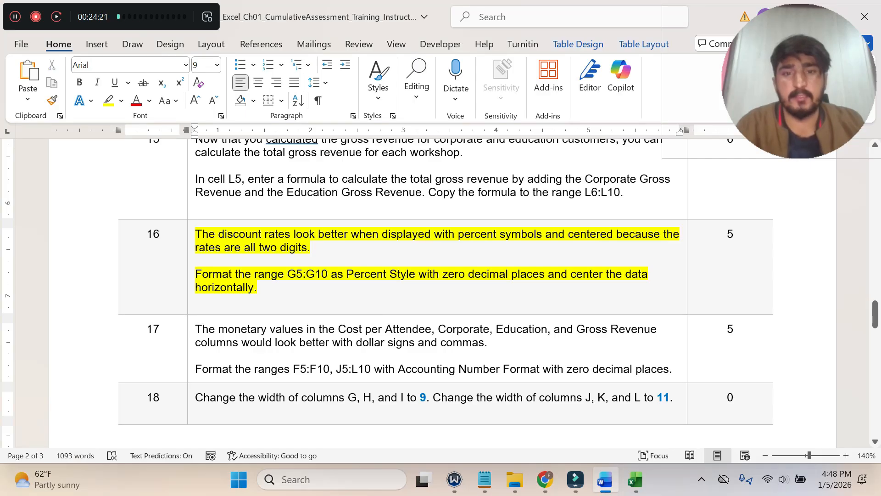
pyautogui.click(634, 479)
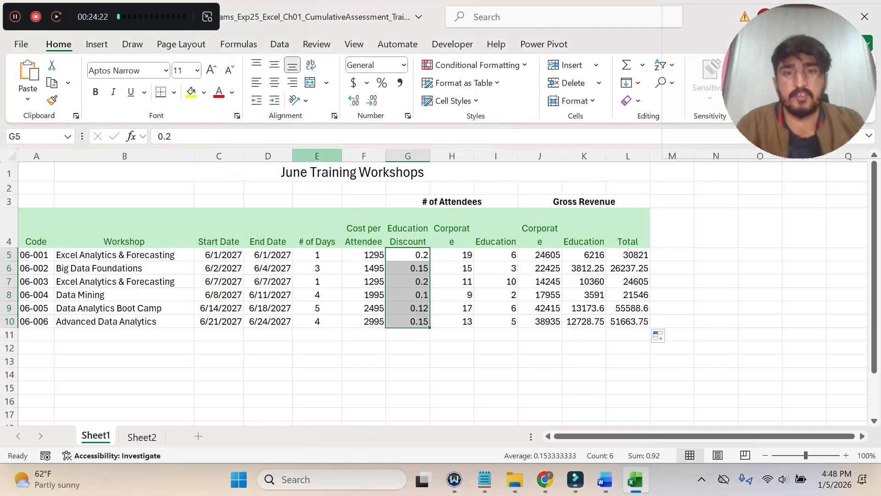
pyautogui.click(382, 83)
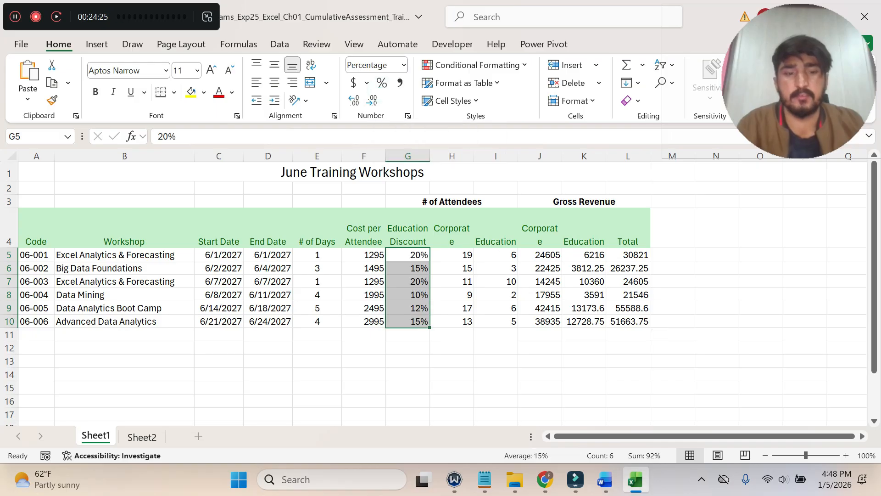
# Recheck step 16 in Word and center the G5:G10 discount rates horizontally in Excel.
pyautogui.click(604, 479)
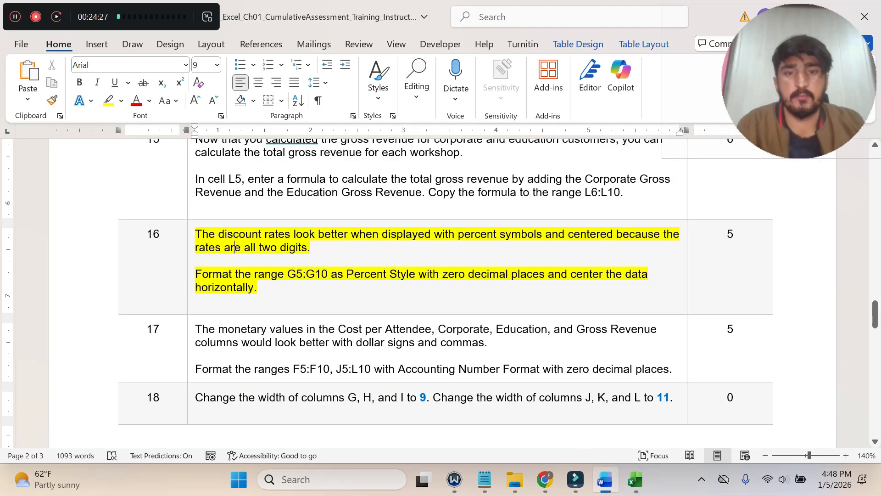
pyautogui.click(635, 480)
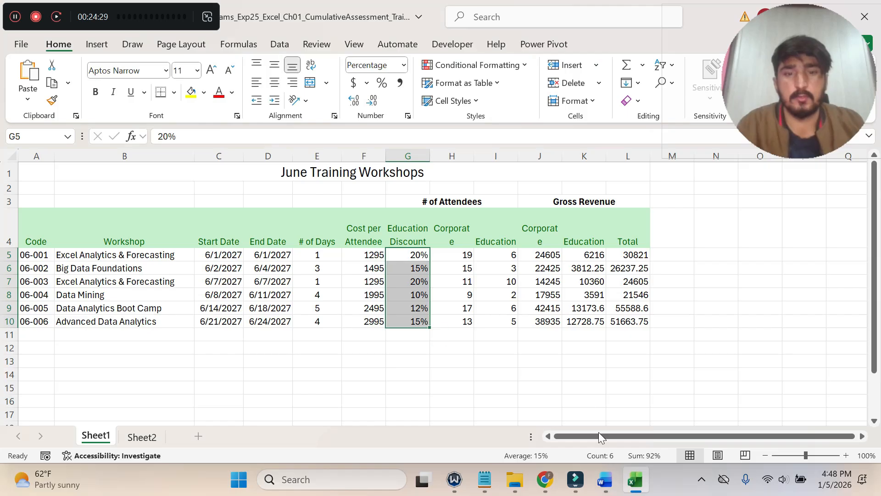
pyautogui.click(605, 479)
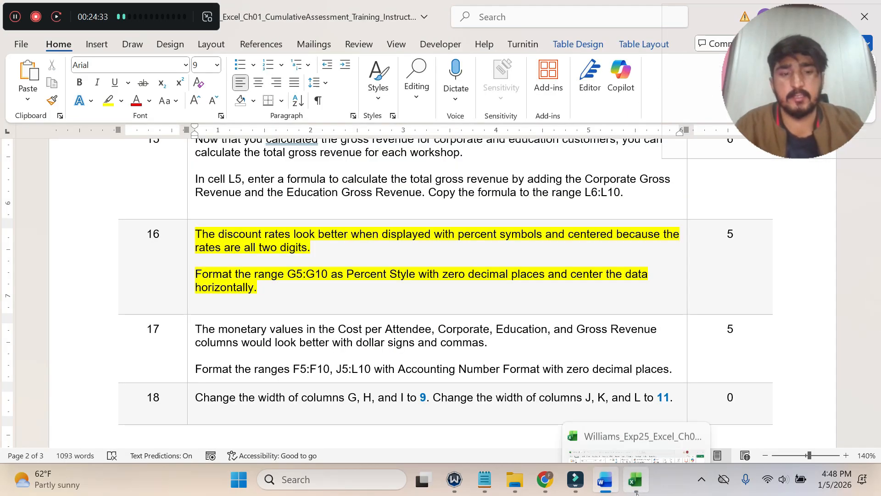
pyautogui.click(635, 480)
pyautogui.click(274, 83)
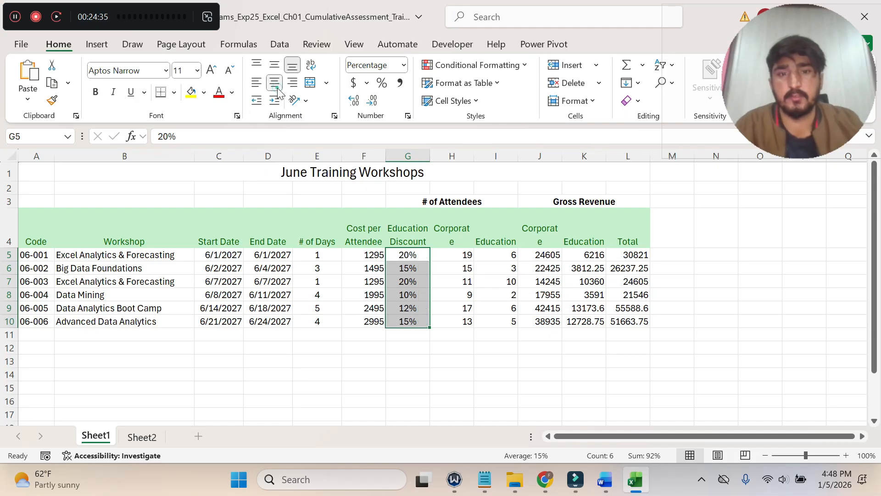
# In the Word instructions, undo the step 16 highlight and highlight step 17's text in yellow.
pyautogui.click(605, 480)
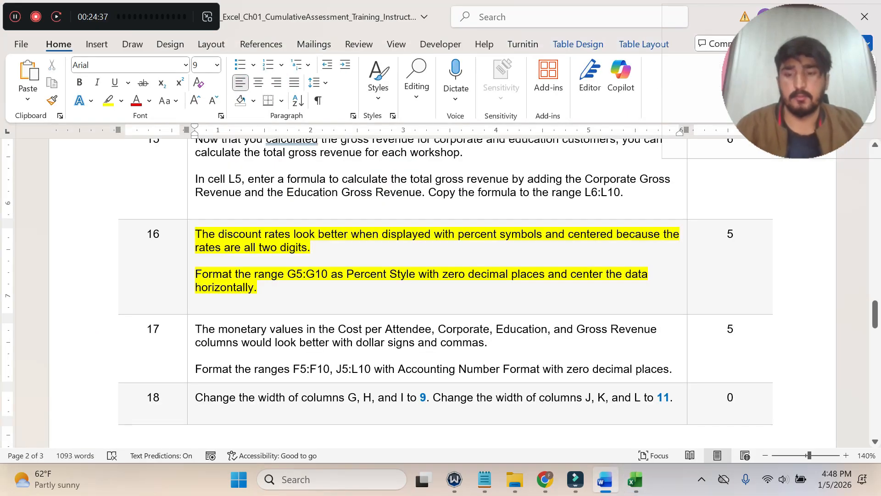
pyautogui.hotkey('ctrl', 'z')
pyautogui.scroll(-3, 441, 293)
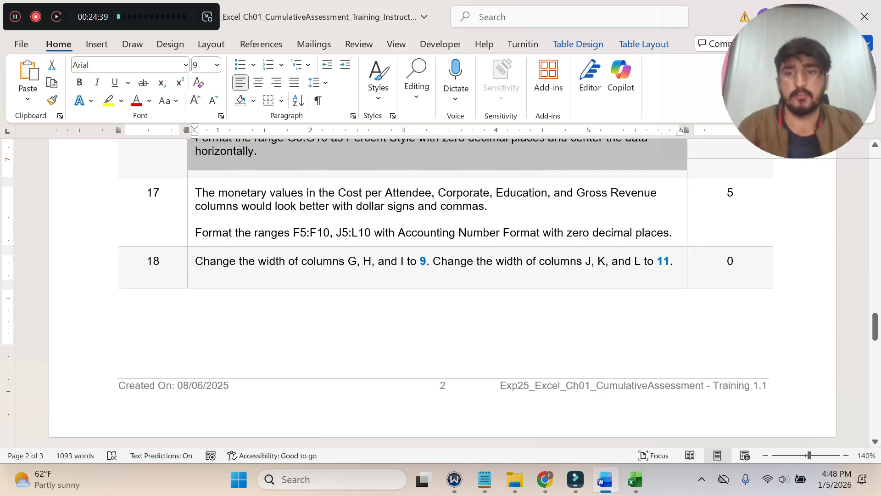
pyautogui.click(191, 208)
pyautogui.click(251, 183)
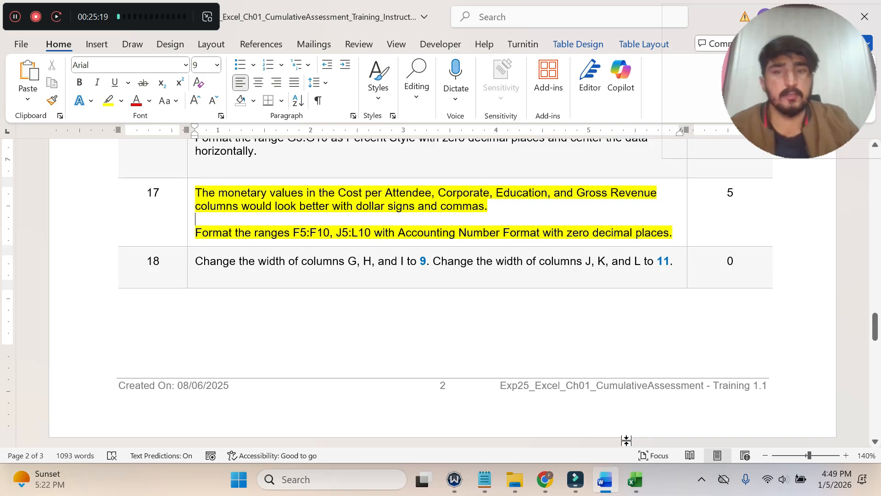
# In Excel, format F5:F10 and J5:L10 with Accounting Number Format and zero decimal places, checking the ranges in step 17 in Word.
pyautogui.click(635, 479)
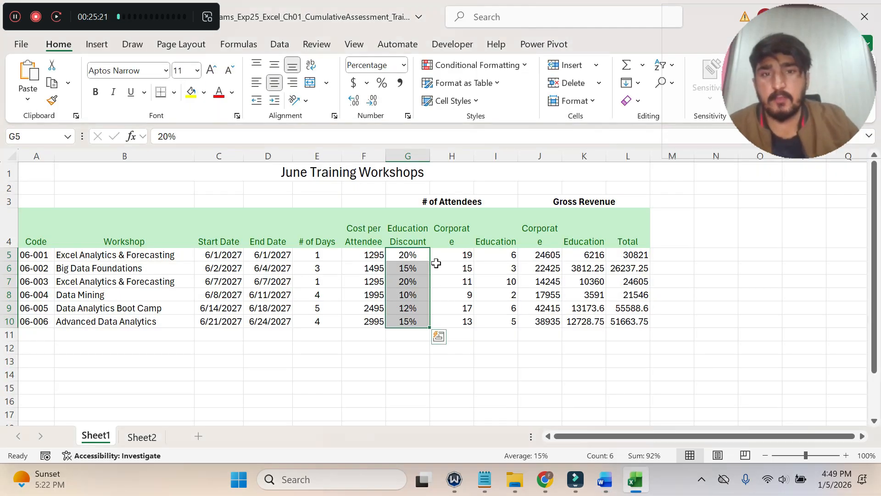
pyautogui.moveTo(349, 254); pyautogui.dragTo(367, 324)
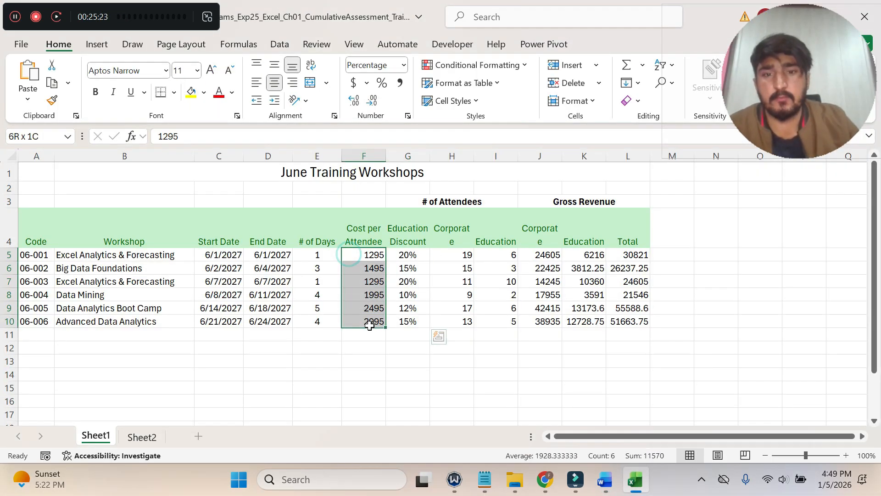
pyautogui.click(607, 480)
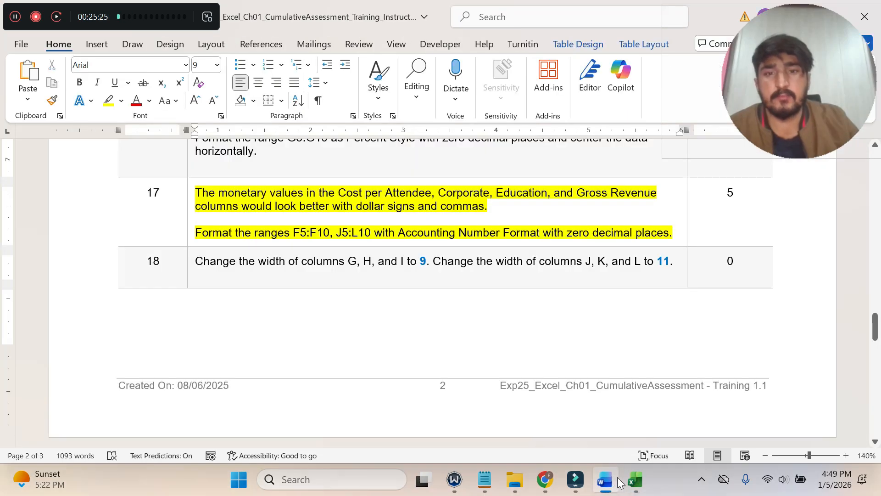
pyautogui.click(575, 379)
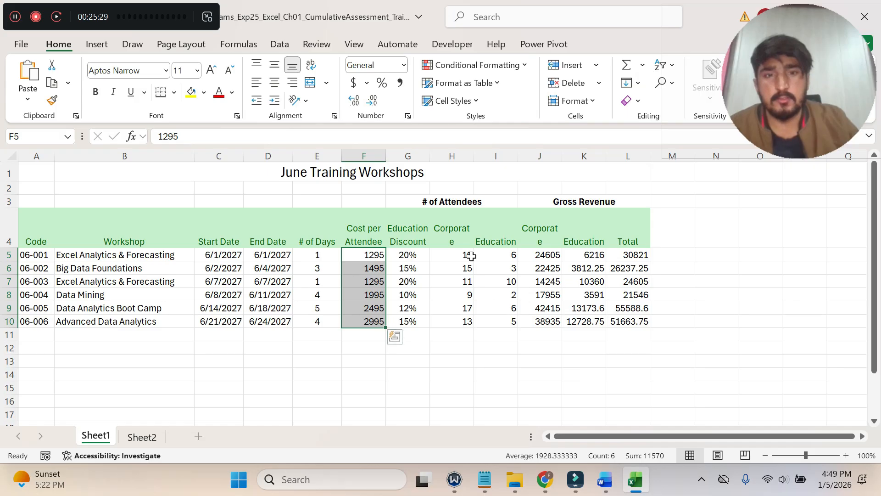
pyautogui.moveTo(529, 258); pyautogui.dragTo(634, 321)
pyautogui.click(611, 485)
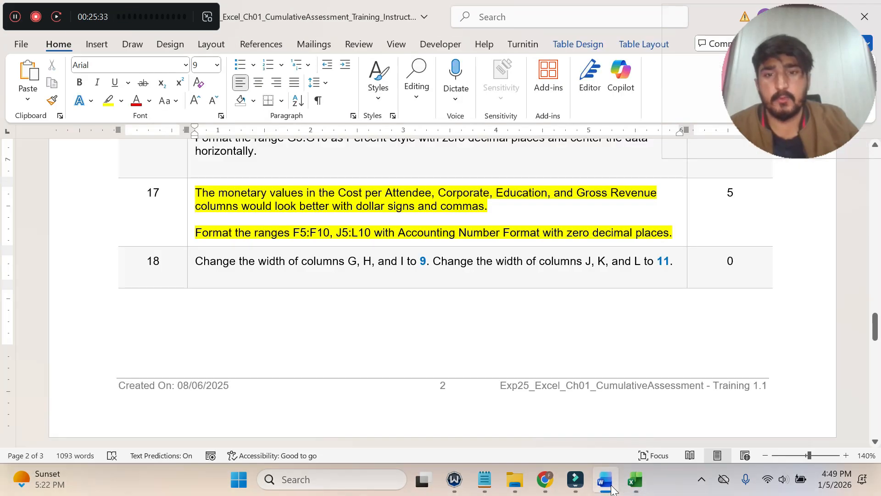
pyautogui.click(638, 483)
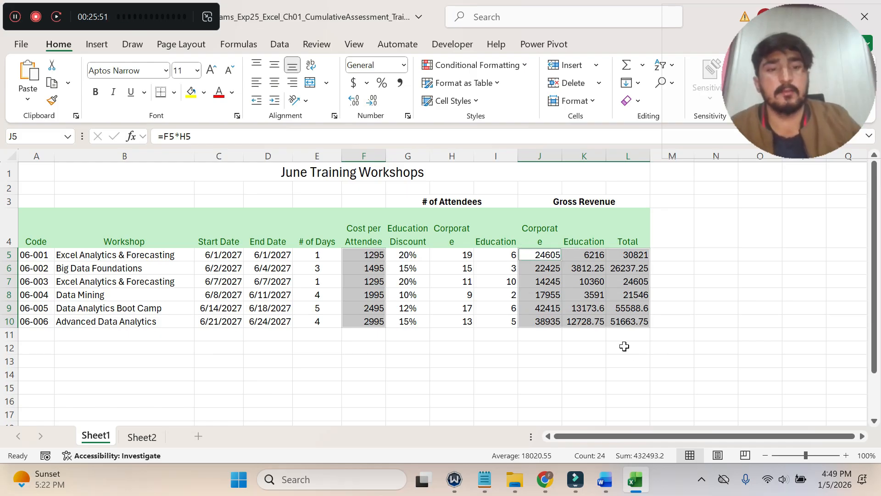
pyautogui.click(605, 479)
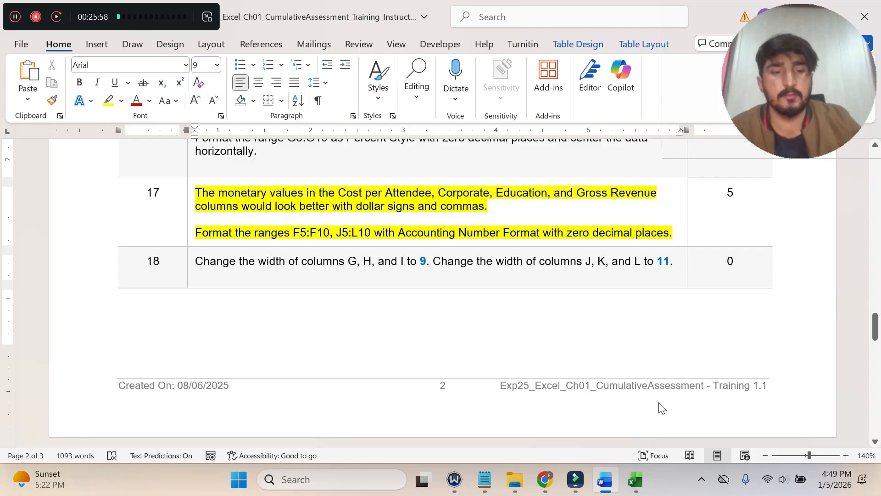
pyautogui.click(638, 480)
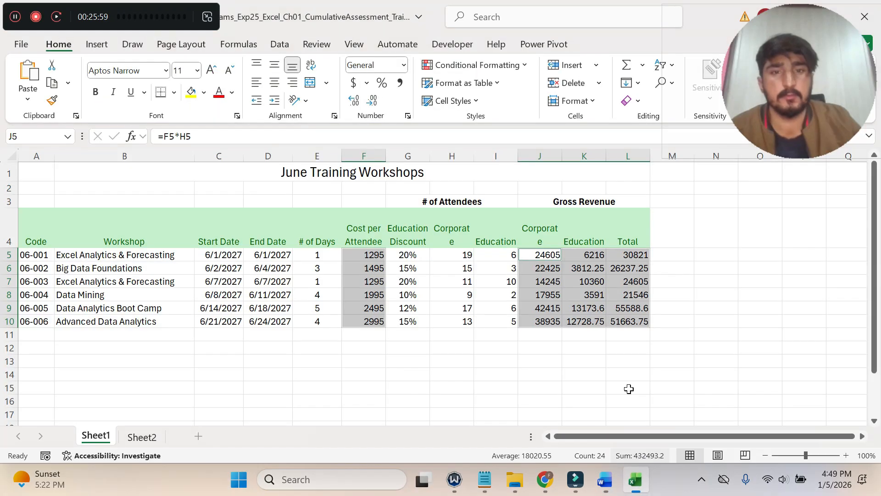
pyautogui.click(356, 84)
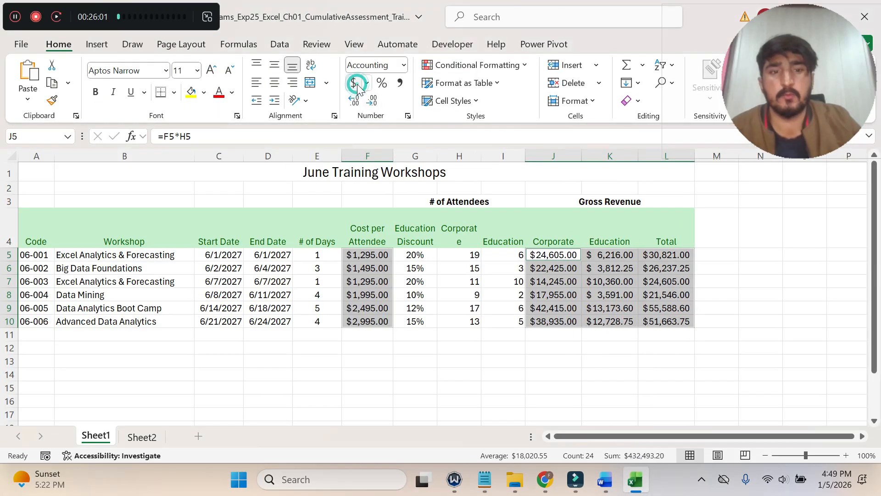
pyautogui.click(372, 102)
pyautogui.click(373, 102)
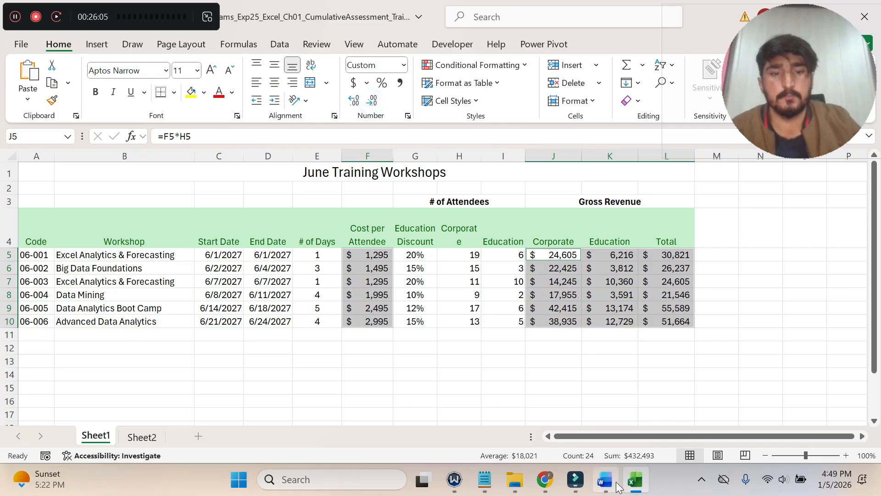
# In the Word instructions, undo the step 17 highlight and highlight step 18's text in yellow.
pyautogui.click(607, 481)
pyautogui.tripleClick(432, 206)
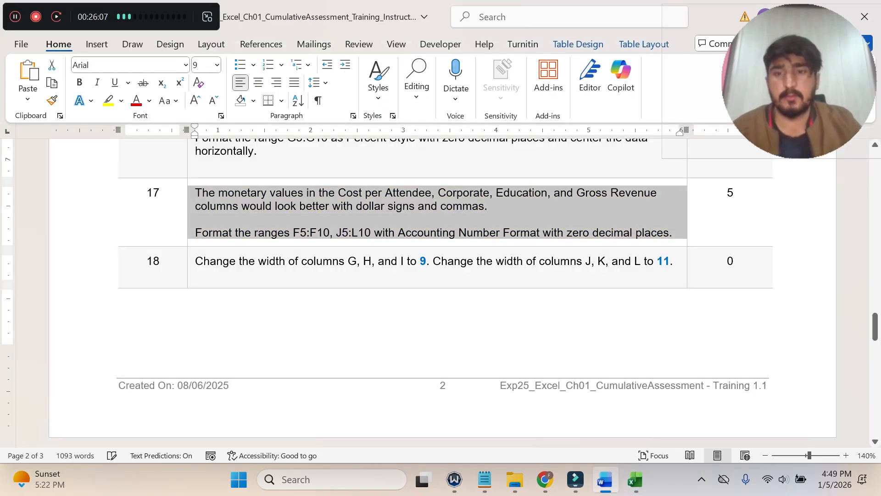
pyautogui.click(188, 262)
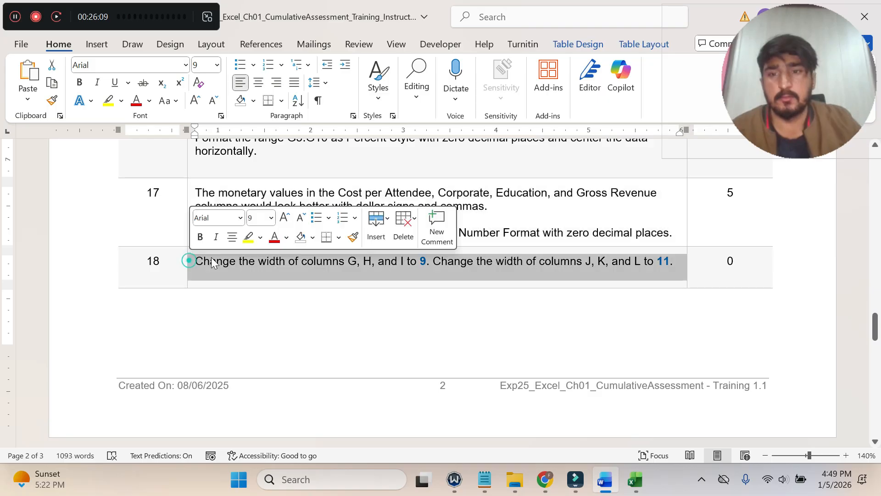
pyautogui.click(248, 236)
pyautogui.click(253, 278)
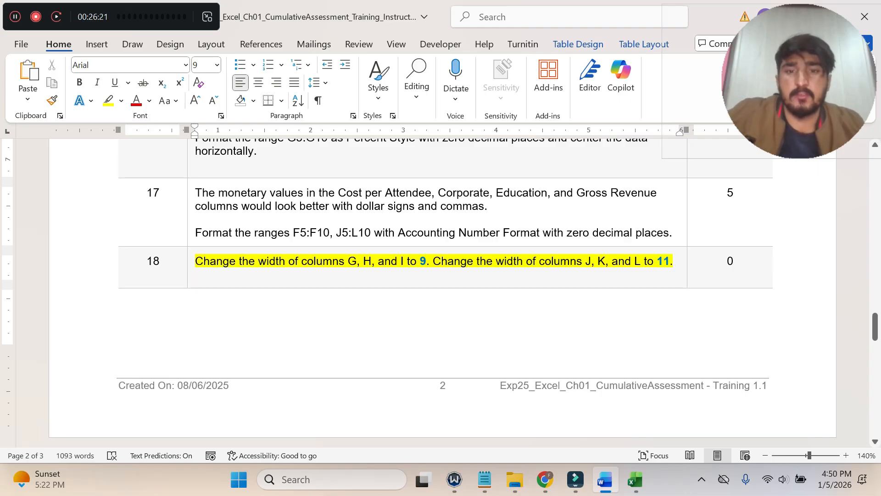
# In Excel, set the width of columns G, H and I to 9, rechecking the value in step 18 in Word.
pyautogui.click(634, 480)
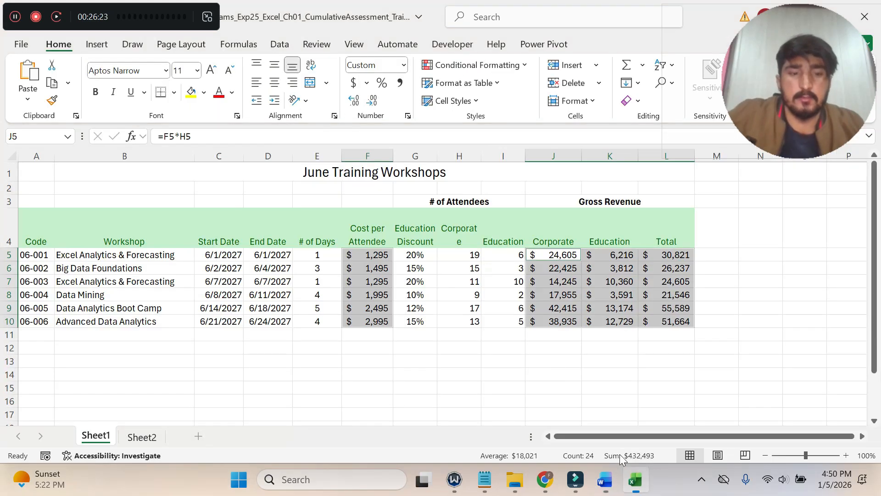
pyautogui.click(419, 154)
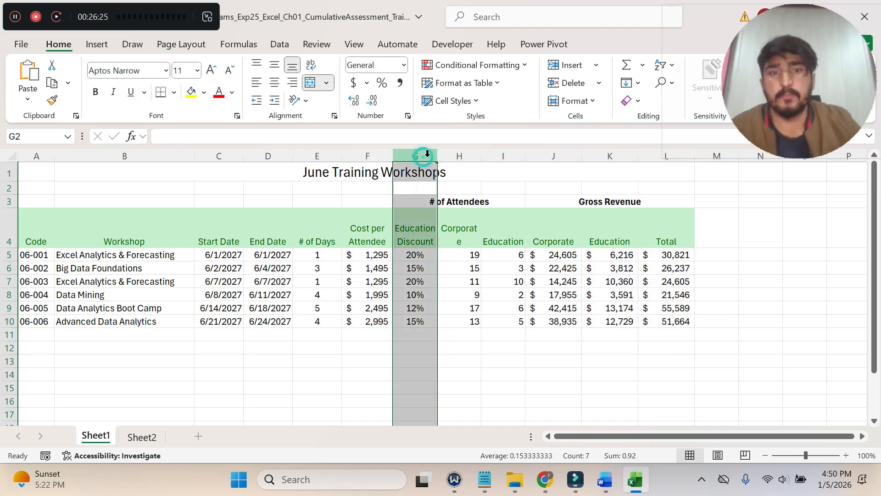
pyautogui.moveTo(422, 151); pyautogui.dragTo(519, 159)
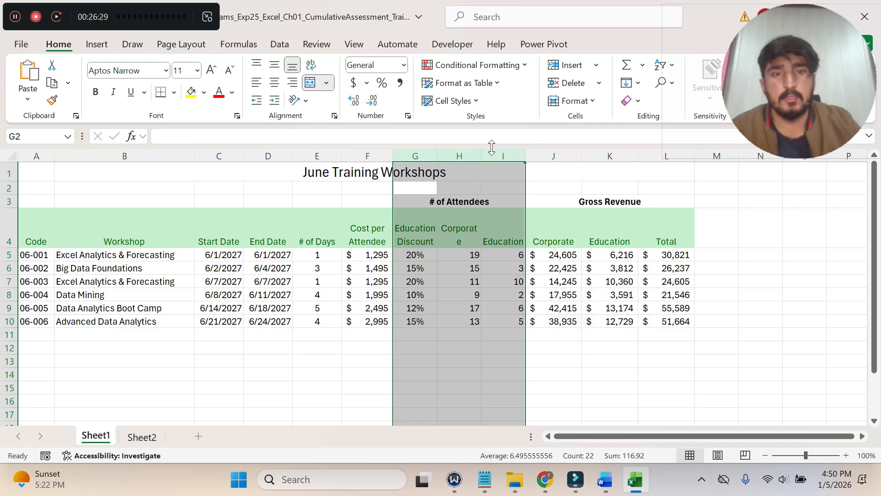
pyautogui.click(606, 477)
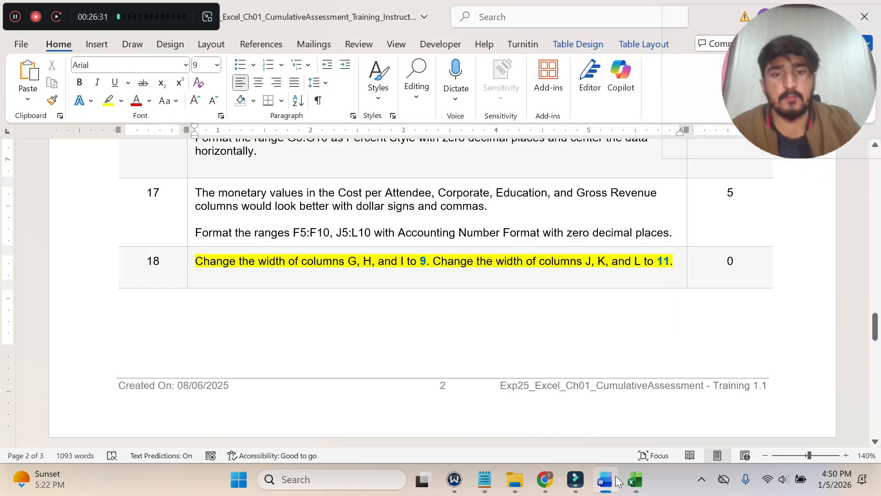
pyautogui.click(635, 488)
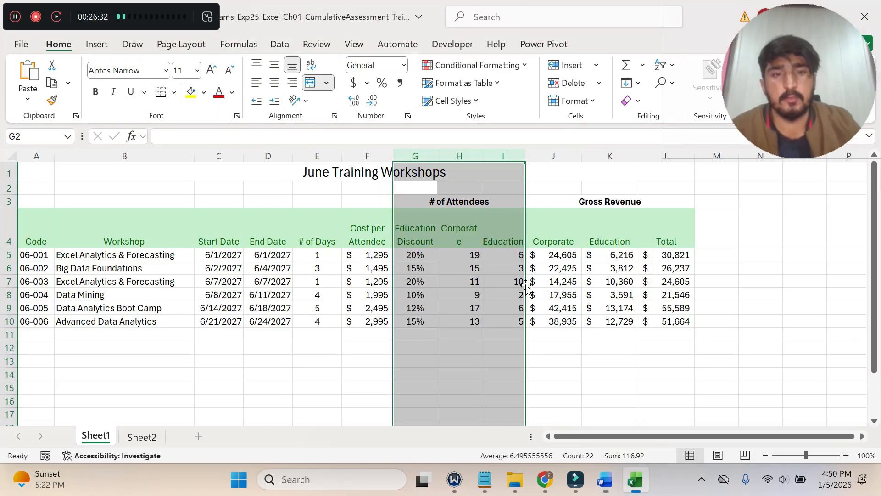
pyautogui.rightClick(481, 157)
pyautogui.click(536, 377)
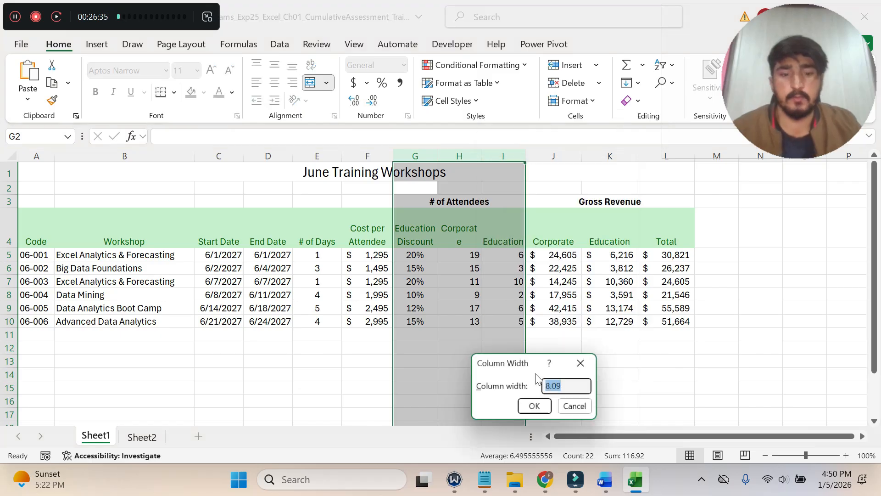
pyautogui.write('9')
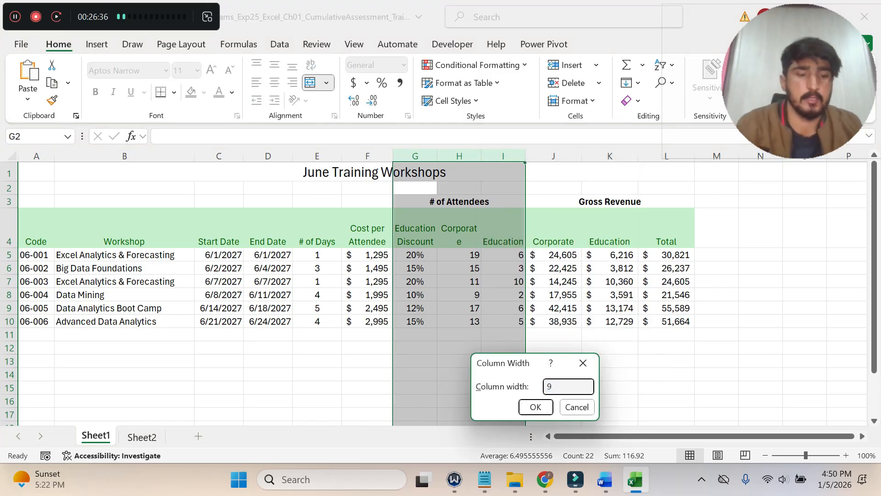
pyautogui.click(542, 407)
# Recheck step 18 in Word and set the width of columns J, K and L to 11 in Excel.
pyautogui.click(605, 488)
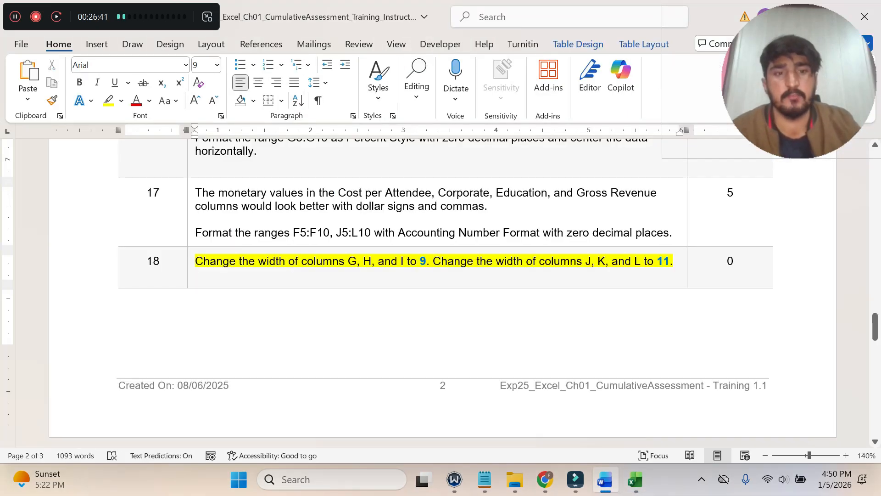
pyautogui.click(635, 479)
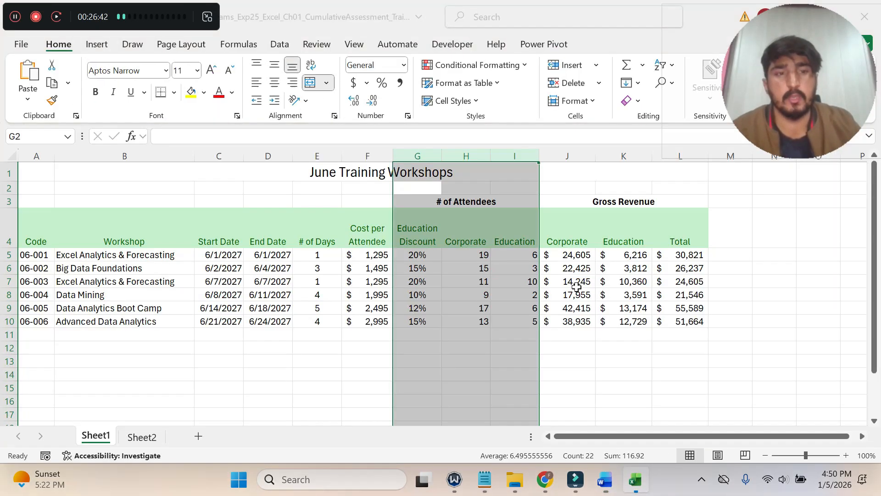
pyautogui.click(569, 155)
pyautogui.moveTo(568, 155); pyautogui.dragTo(679, 158)
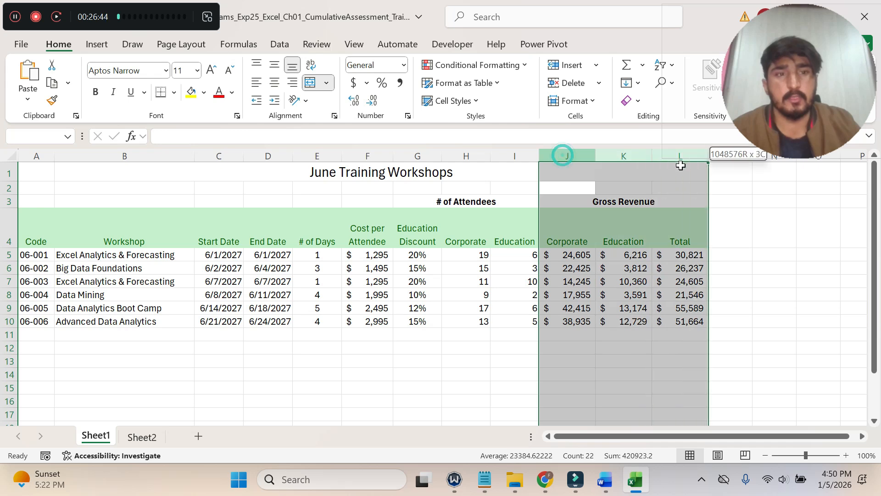
pyautogui.rightClick(631, 156)
pyautogui.click(685, 381)
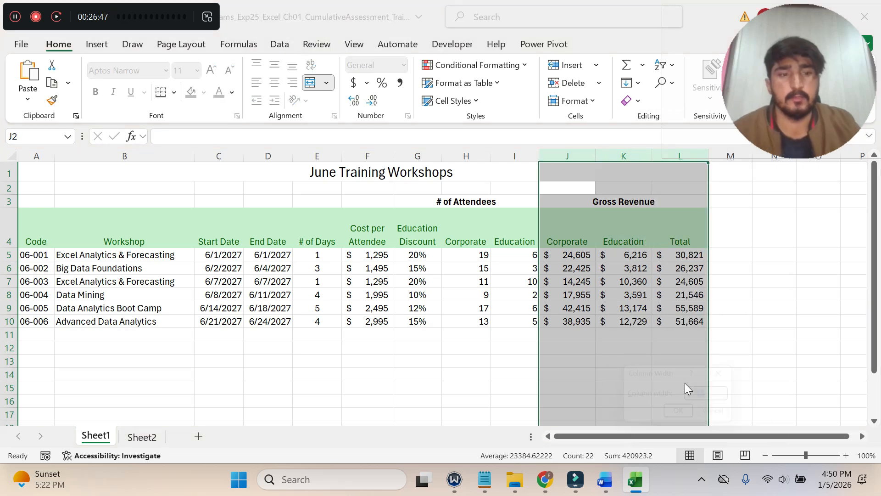
pyautogui.write('11')
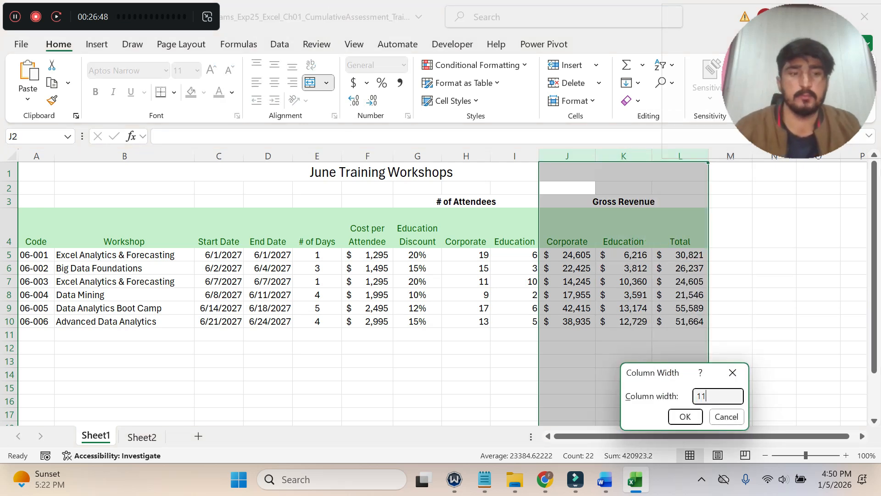
pyautogui.click(686, 417)
# Look past step 18 in the Word instructions, go back to their beginning, and review the formatted worksheet in Excel before returning to Word.
pyautogui.click(605, 479)
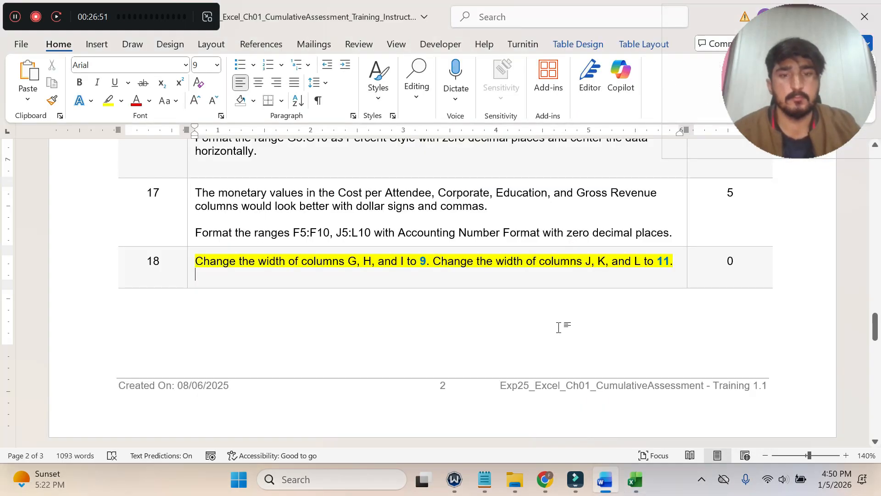
pyautogui.doubleClick(404, 282)
pyautogui.scroll(-6, 405, 282)
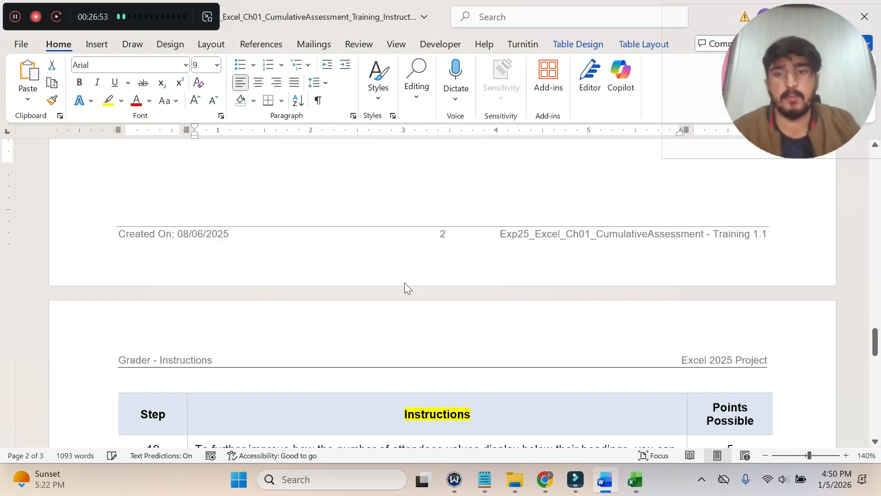
pyautogui.moveTo(872, 374); pyautogui.dragTo(870, 161)
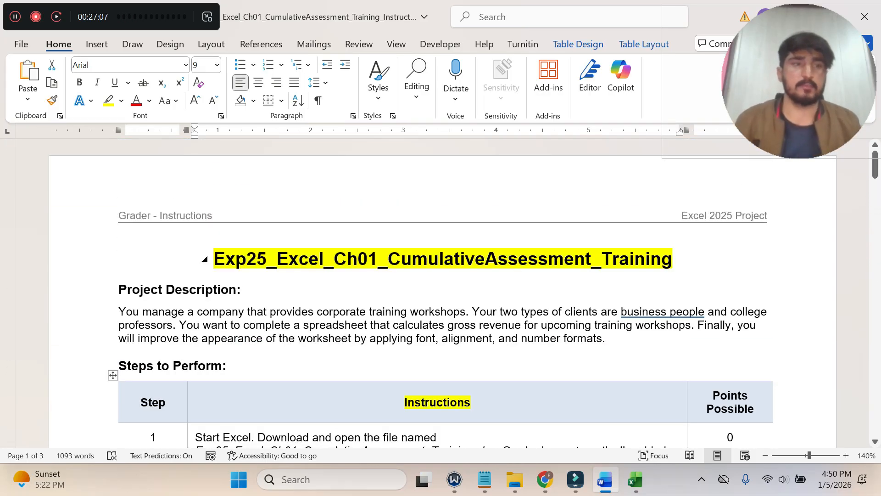
pyautogui.click(636, 479)
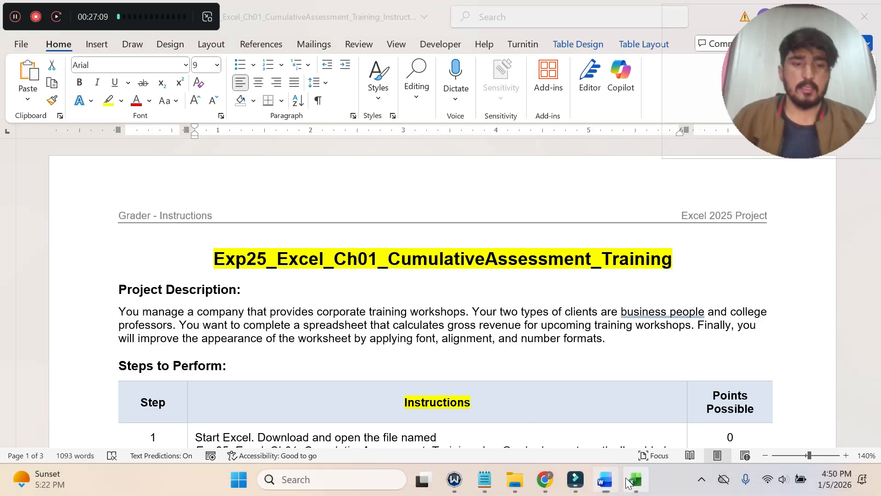
pyautogui.click(333, 400)
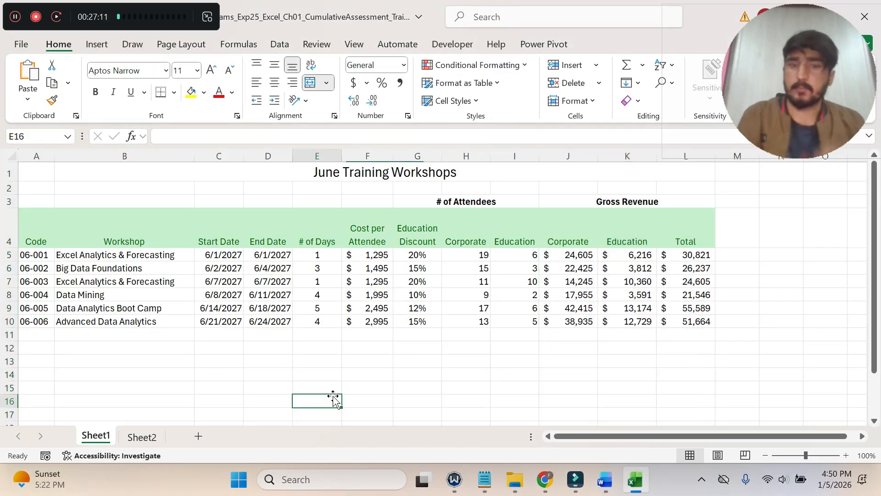
pyautogui.click(614, 482)
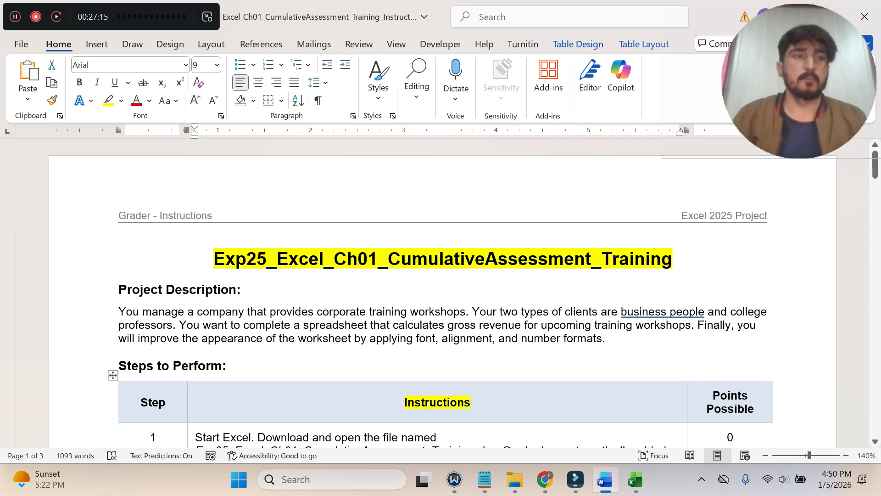